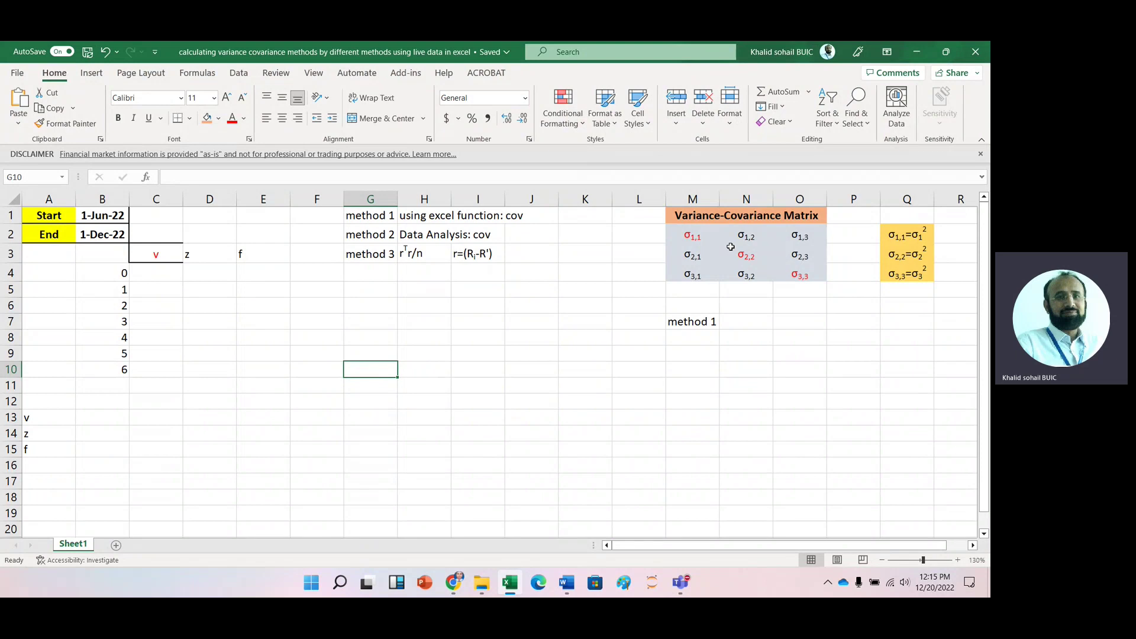
- Convert the tickers v, z and f in A13:A15 to the Stocks data type
left_click(158, 275)
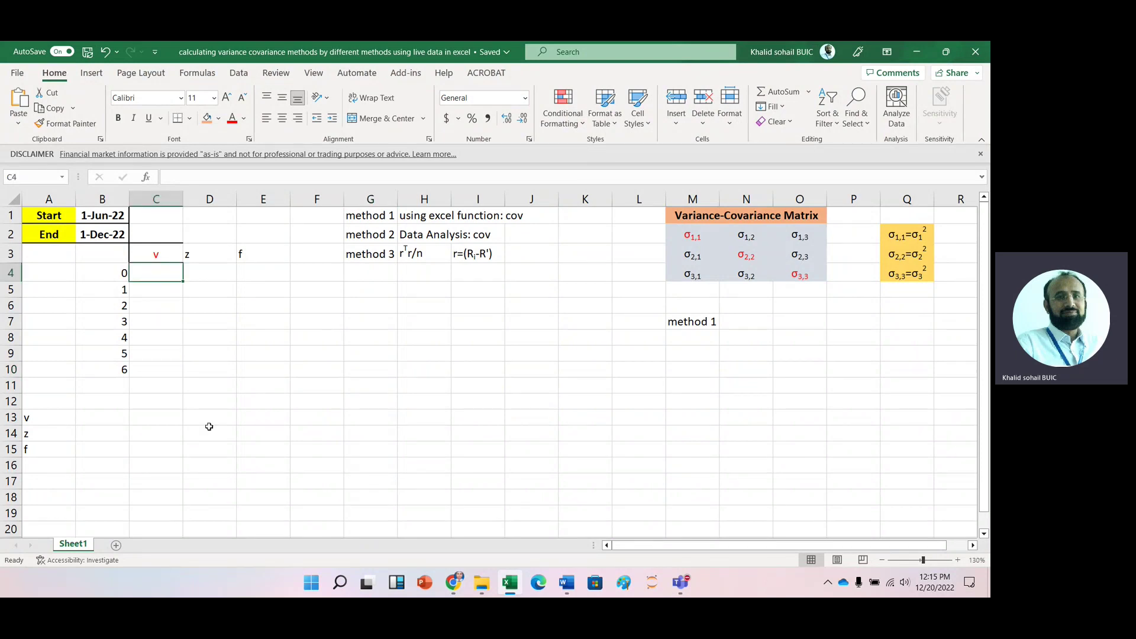
left_click(25, 419)
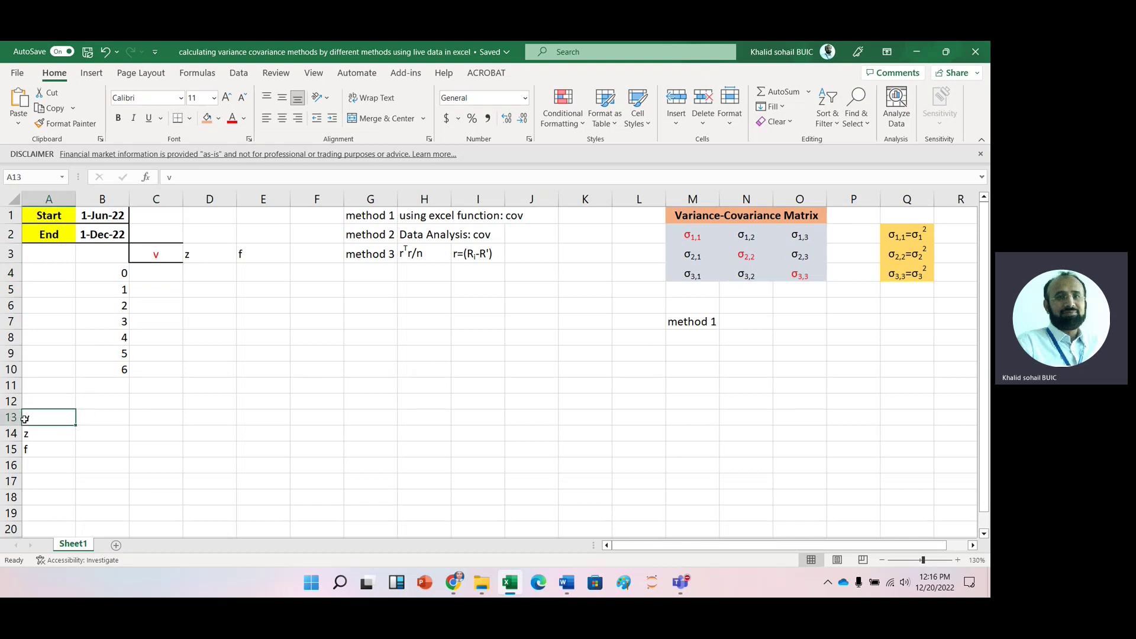
key("shift+Down")
key("shift+Down")
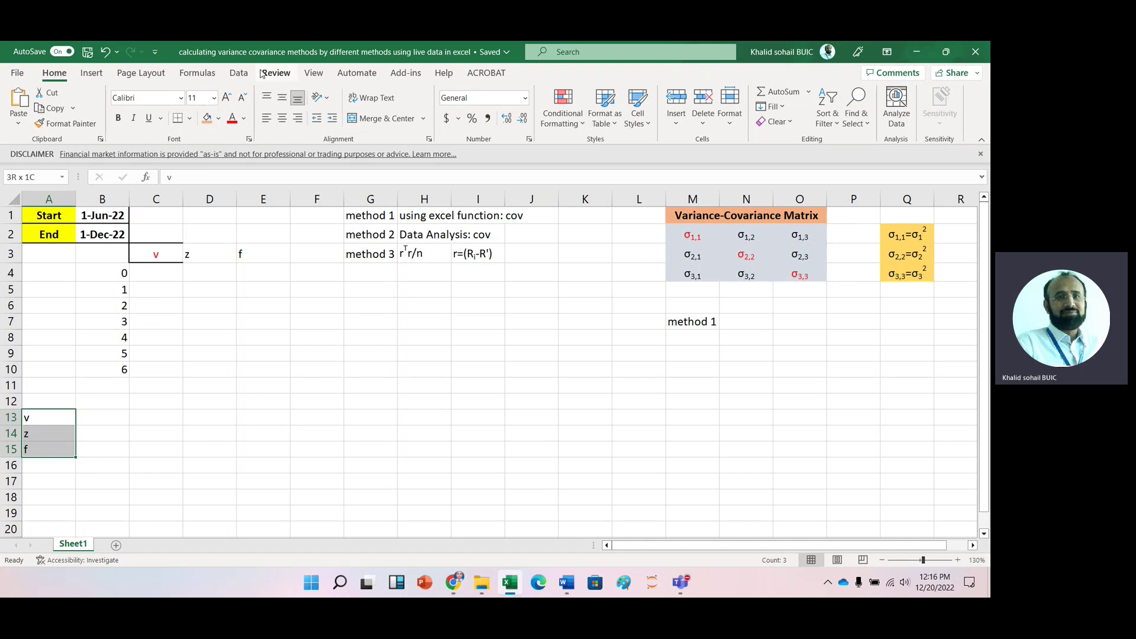
left_click(239, 73)
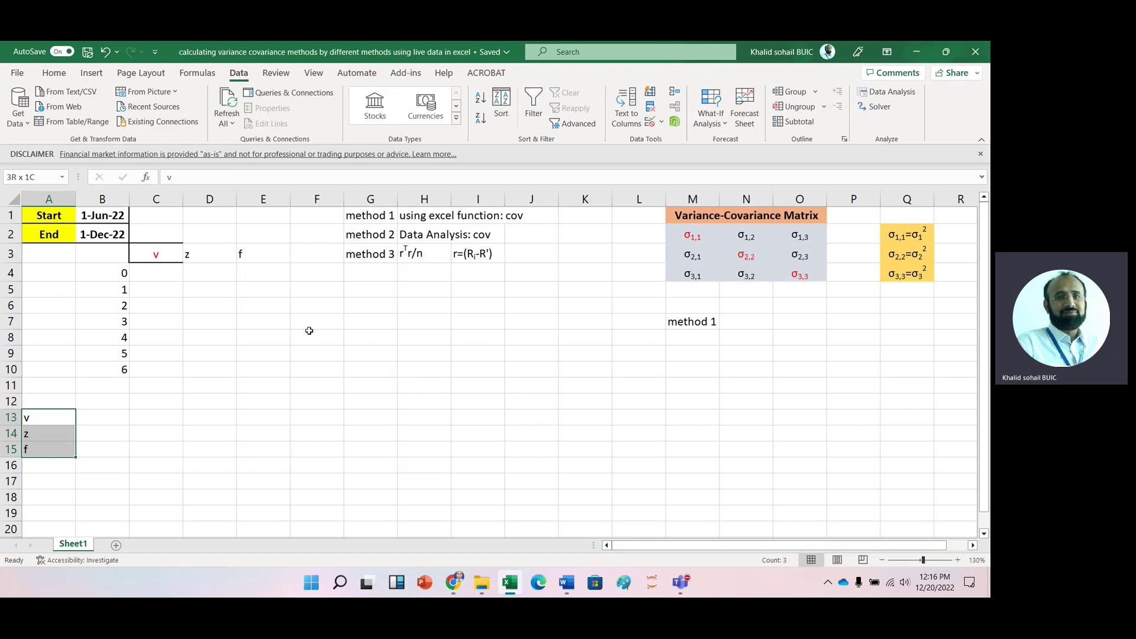
left_click(375, 105)
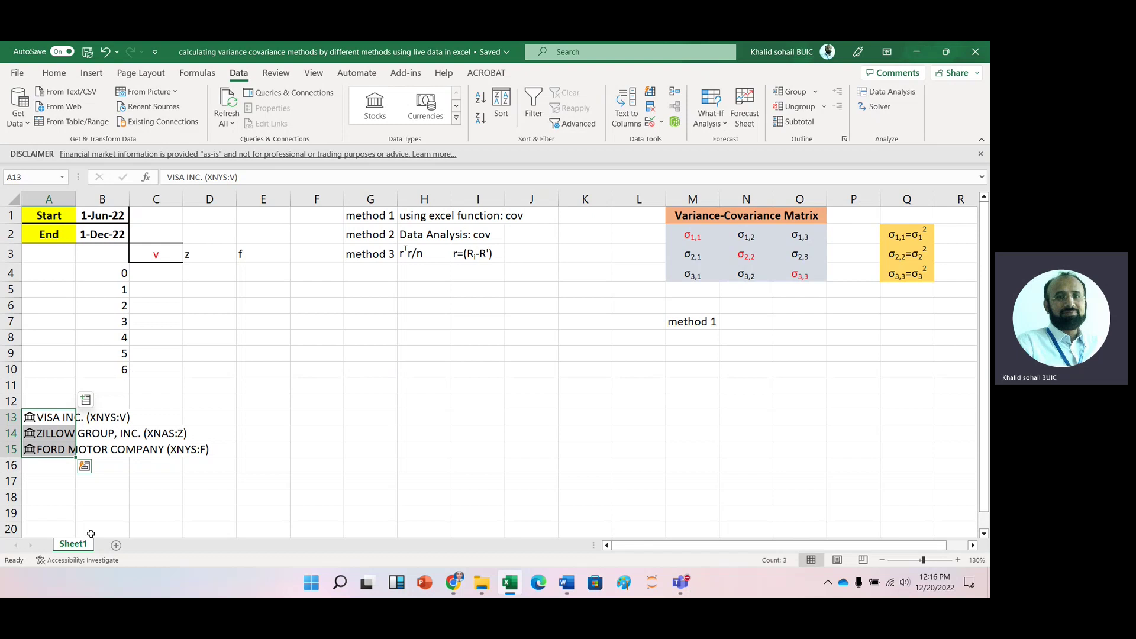
left_click(66, 512)
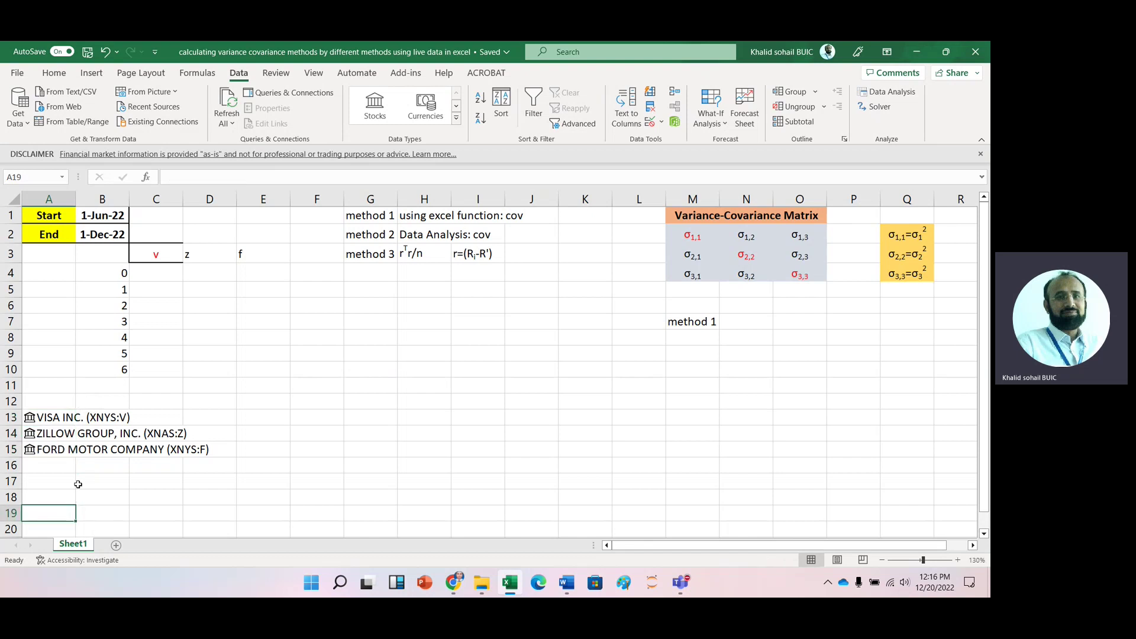
- Start a STOCKHISTORY formula in C4 with C3 as the stock, $B$1 as start date and $B$2 as end date
left_click(158, 274)
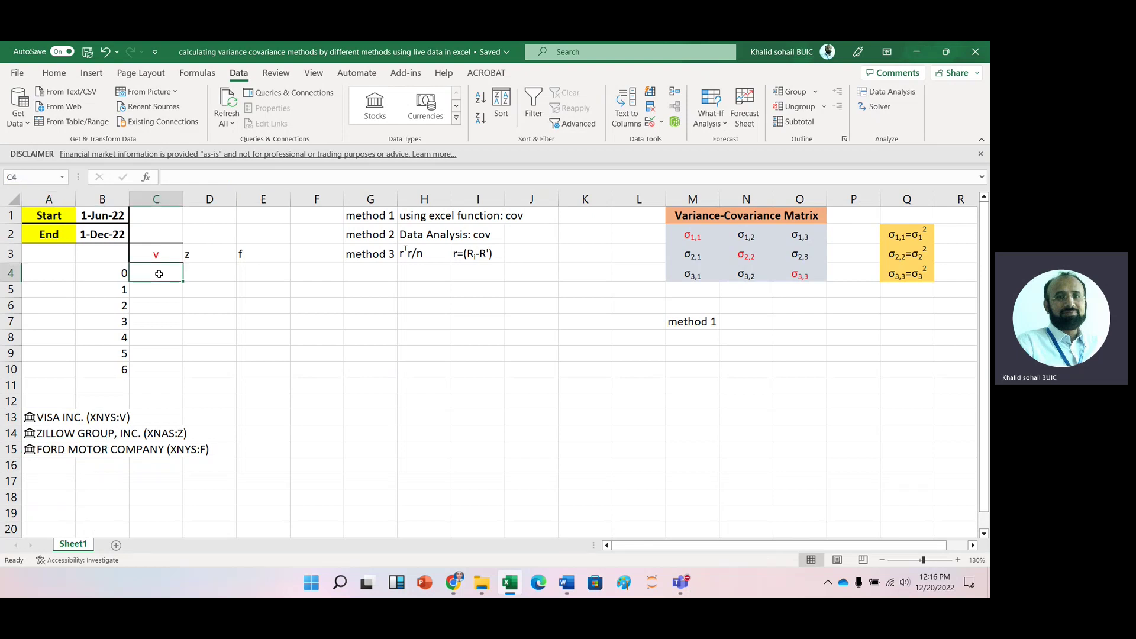
type("=stoc")
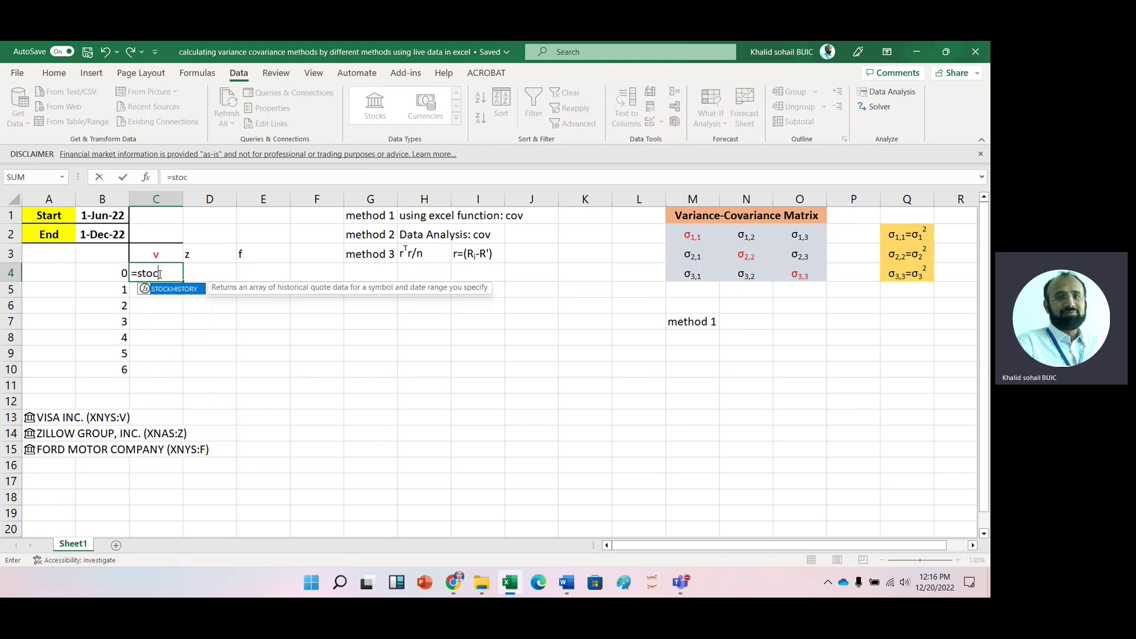
key("Tab")
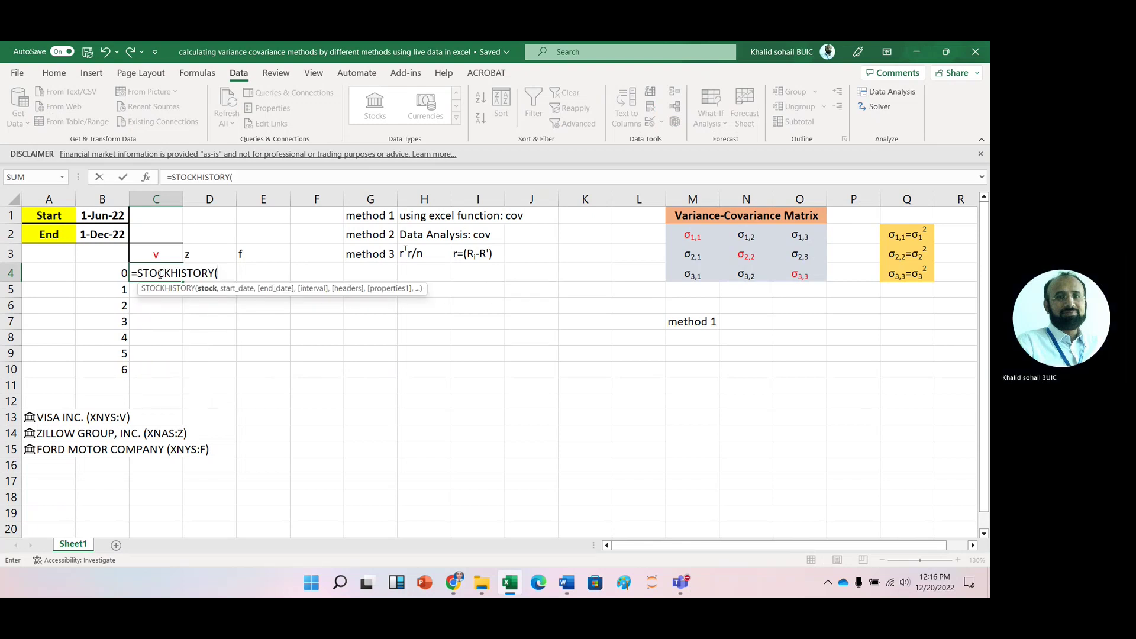
left_click(144, 248)
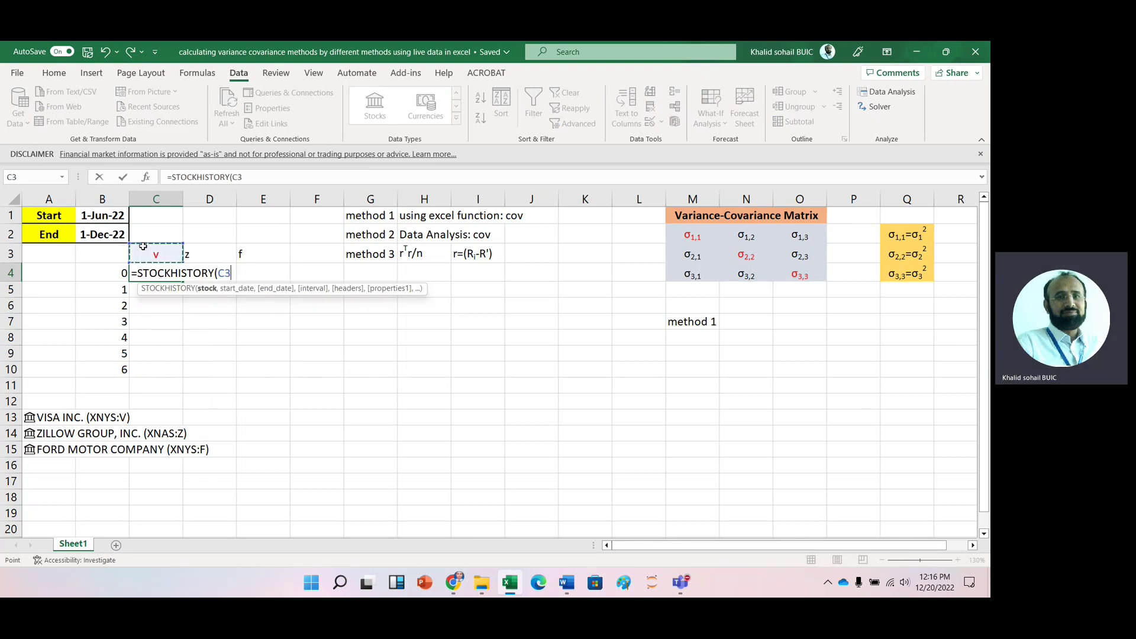
type(",")
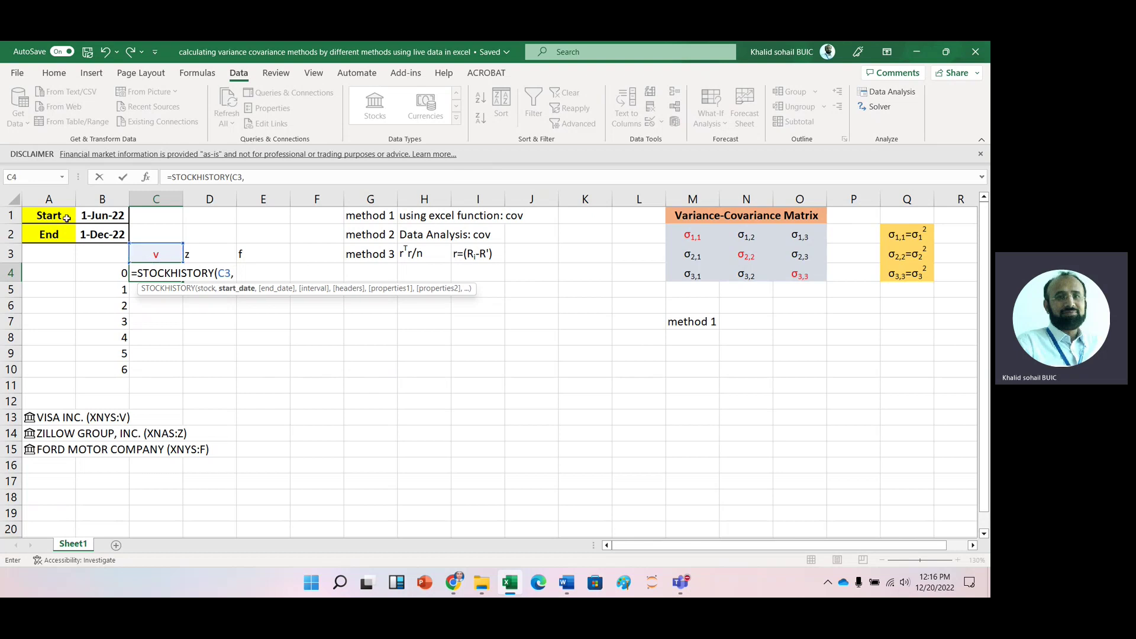
left_click(100, 214)
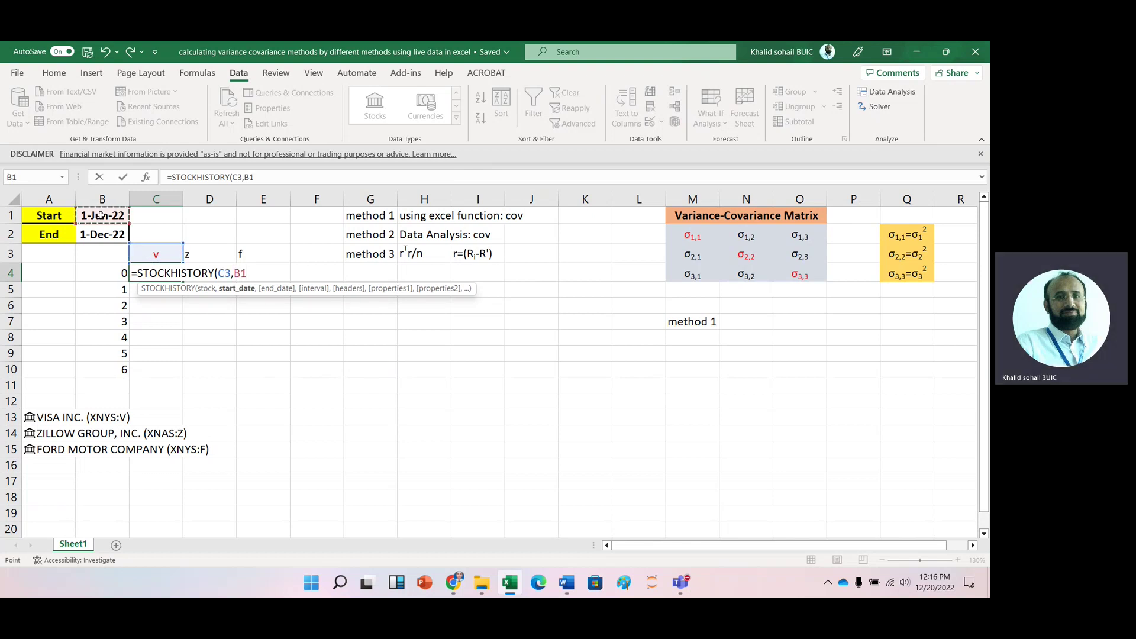
key("F4")
type(",")
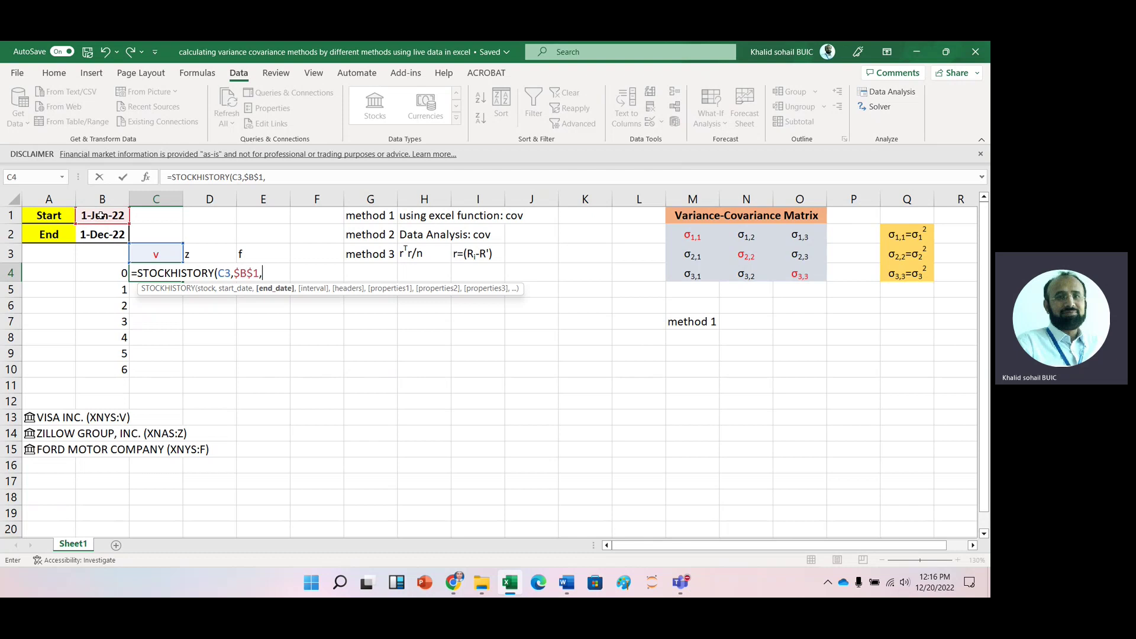
left_click(98, 235)
key("F4")
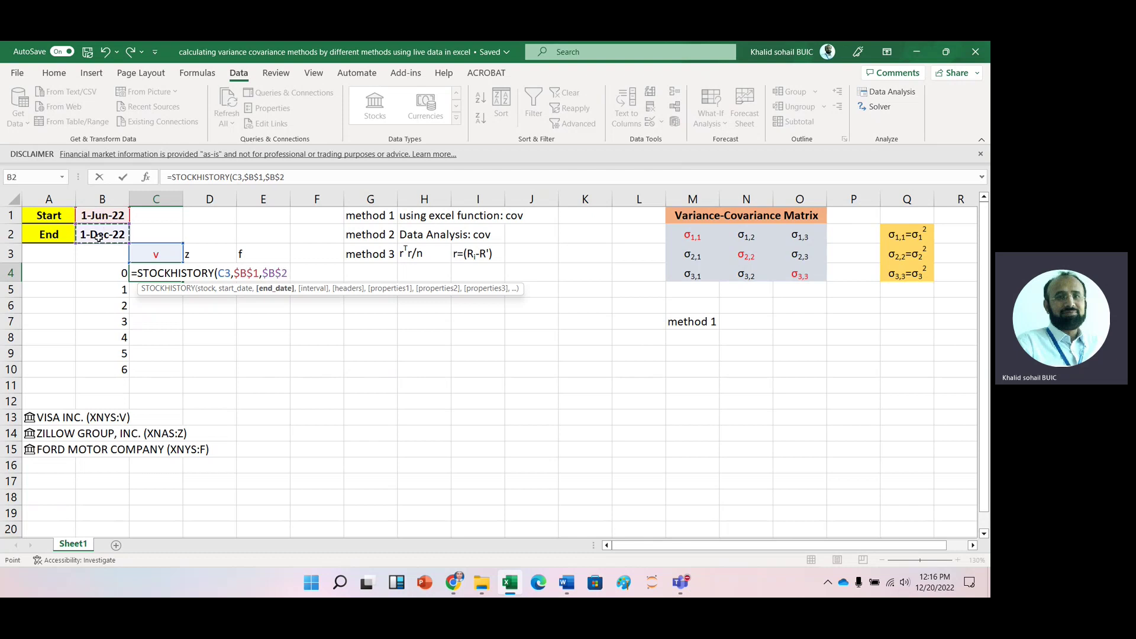
type(",")
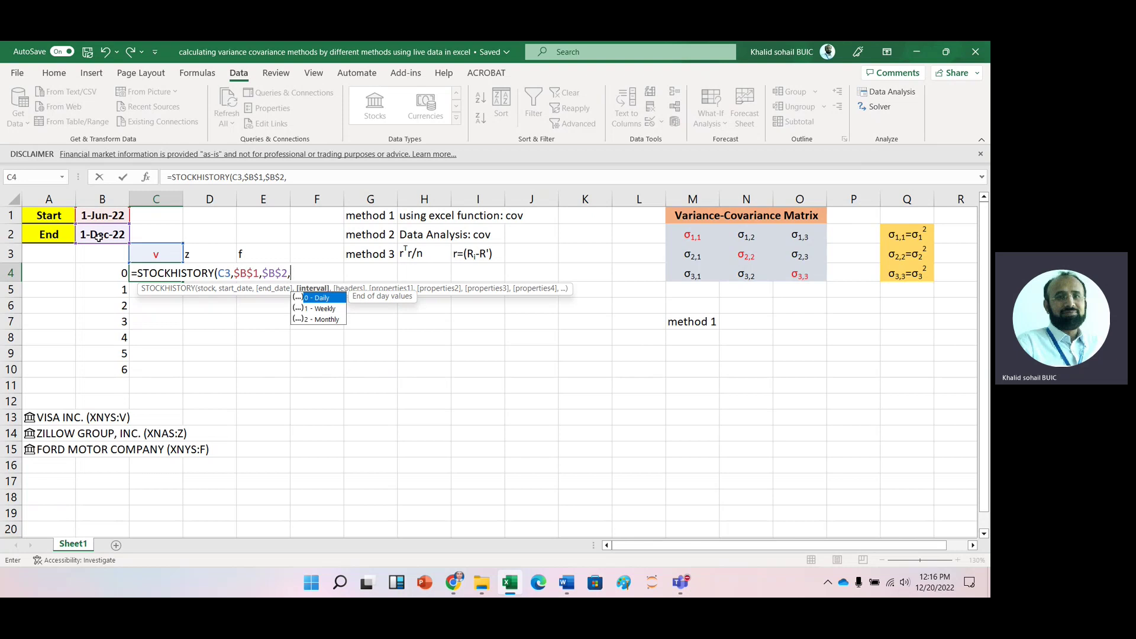
- Complete the STOCKHISTORY formula with monthly interval 2, header option 0 and closing-price property 1
type("2")
type(",")
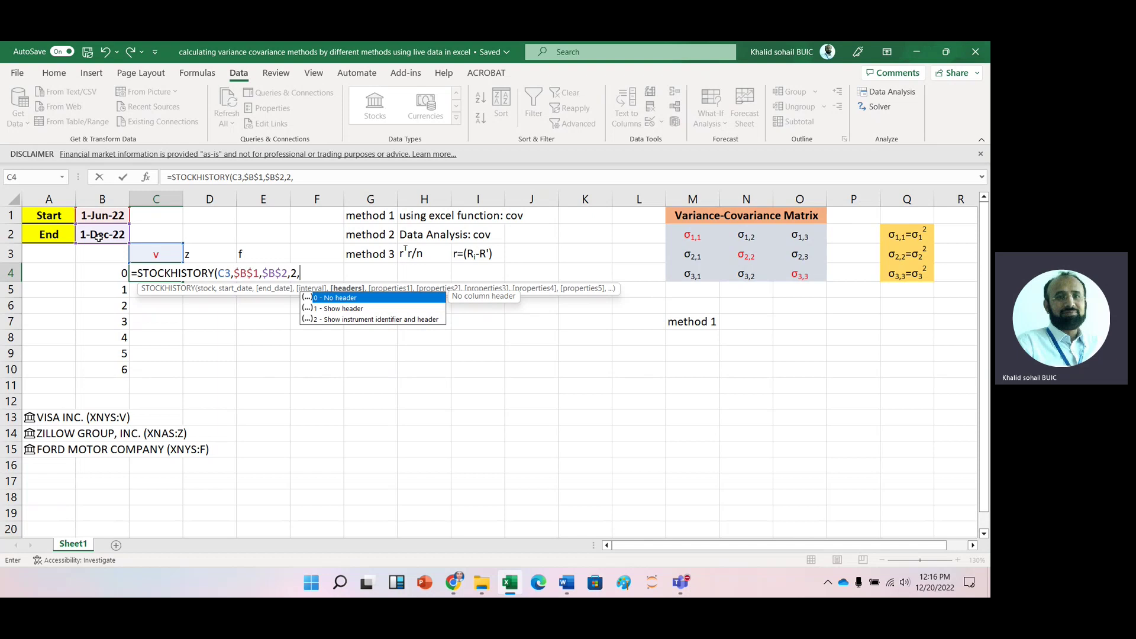
type("0,")
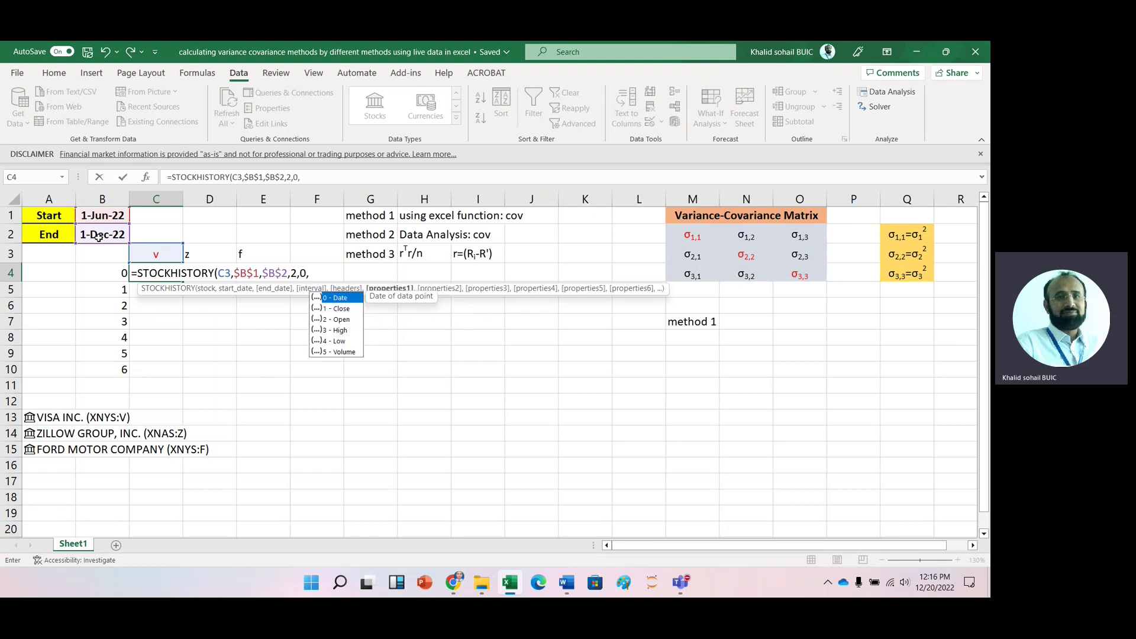
type("1)")
key("Return")
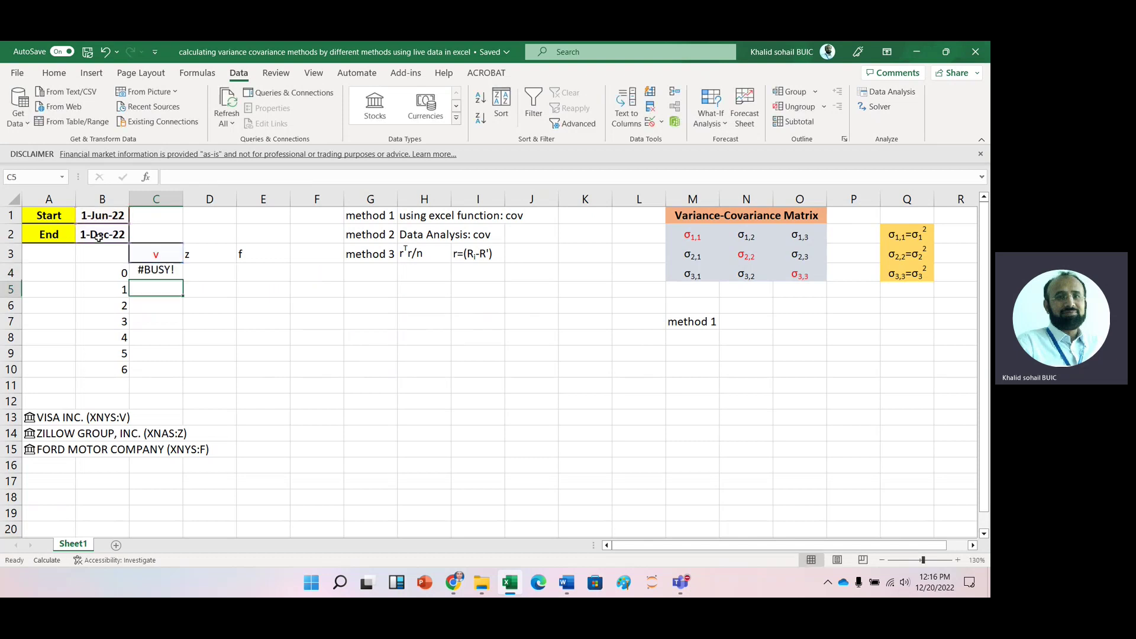
- Fill the STOCKHISTORY formula from C4 across to D4:E4 for the z and f stocks
left_click(164, 273)
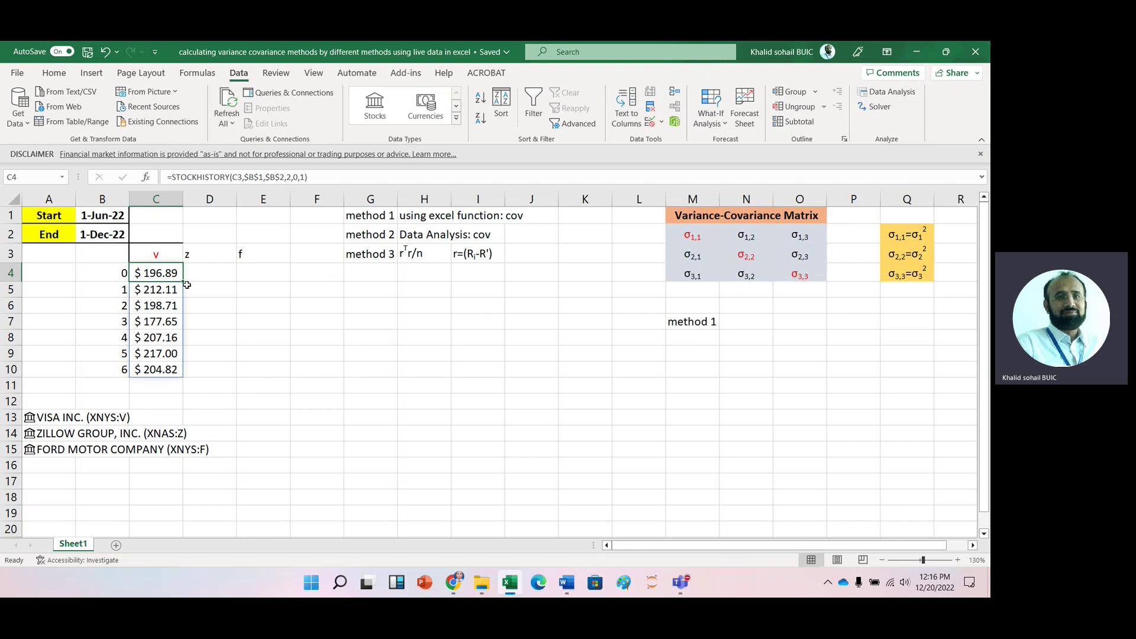
left_click_drag(185, 281, 184, 281)
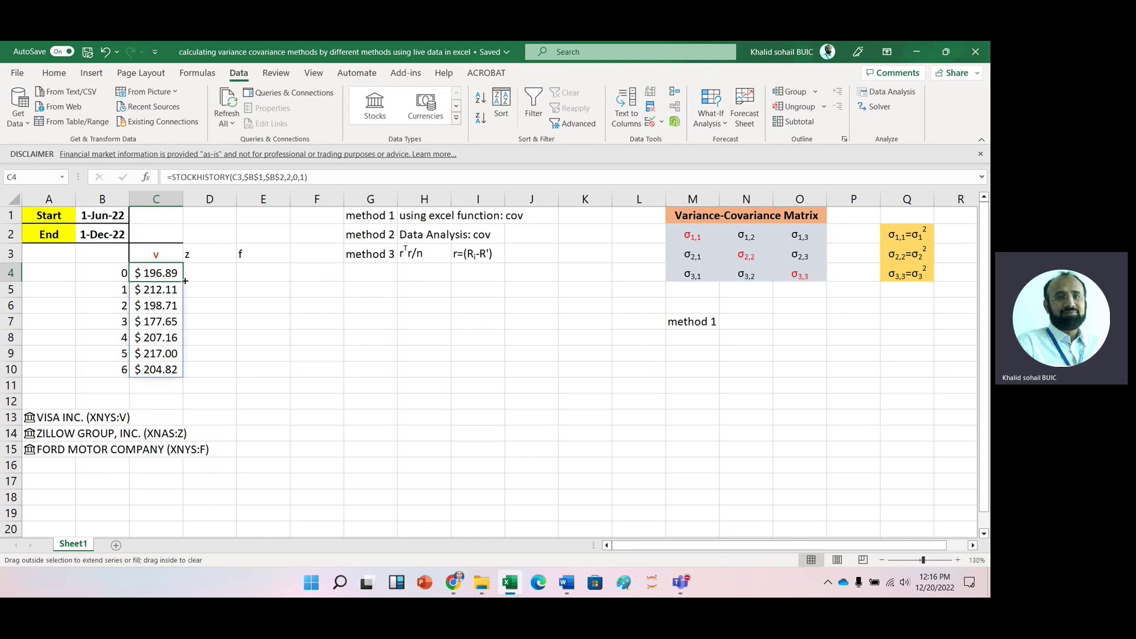
left_click_drag(185, 281, 269, 285)
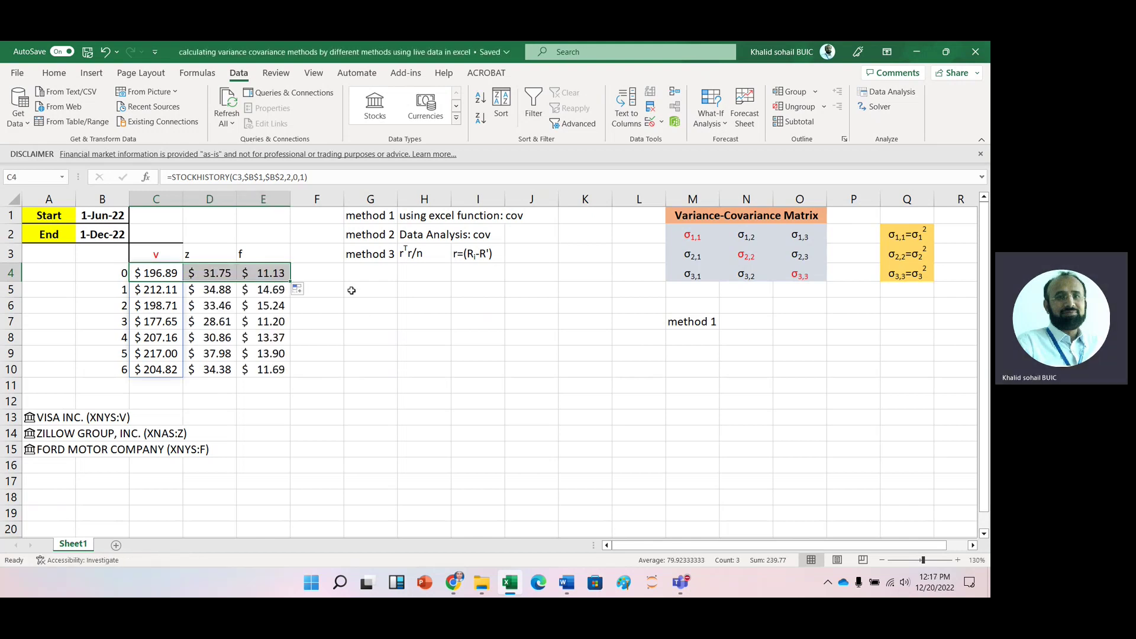
- Calculate the first log return for stock v in F5 with =LN(C5/C4)
left_click(318, 290)
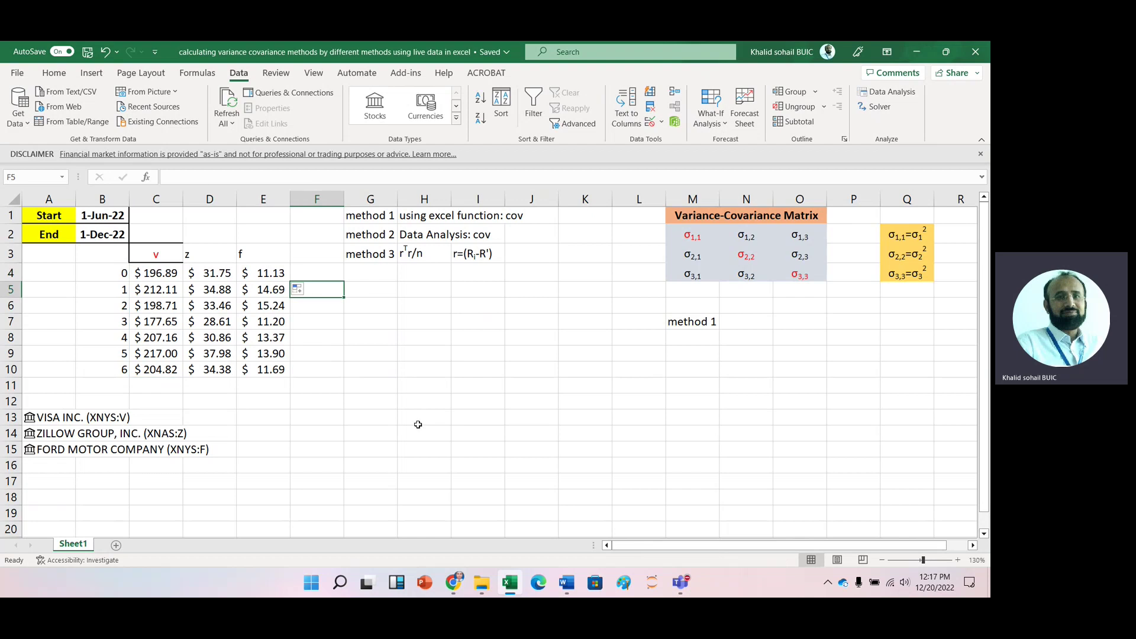
type("=l")
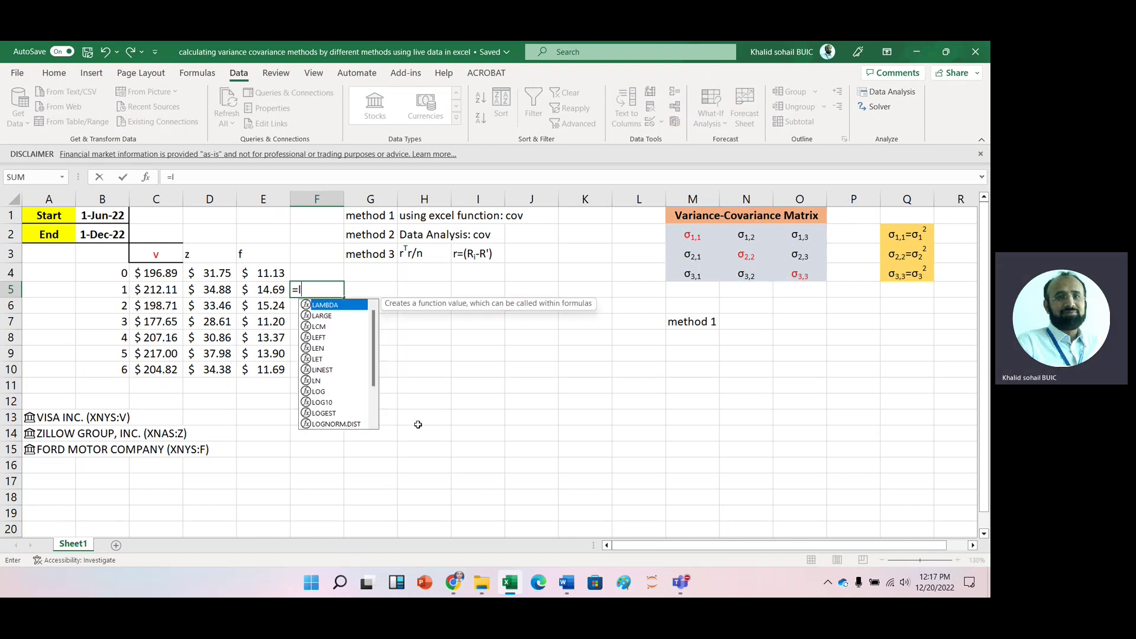
type("n(")
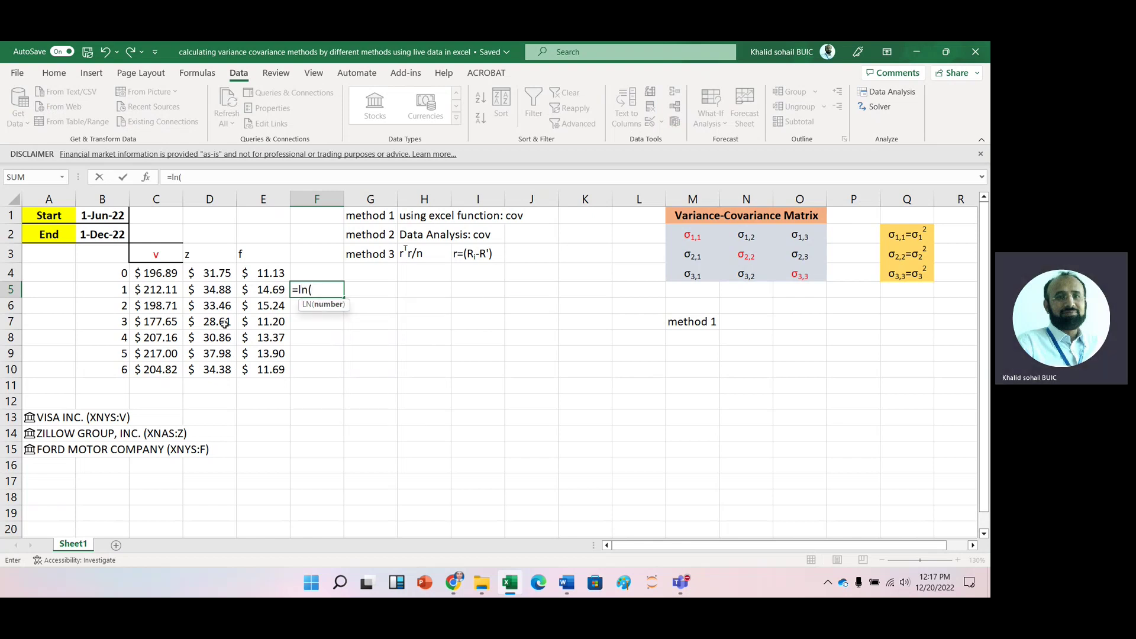
left_click(164, 289)
type("/")
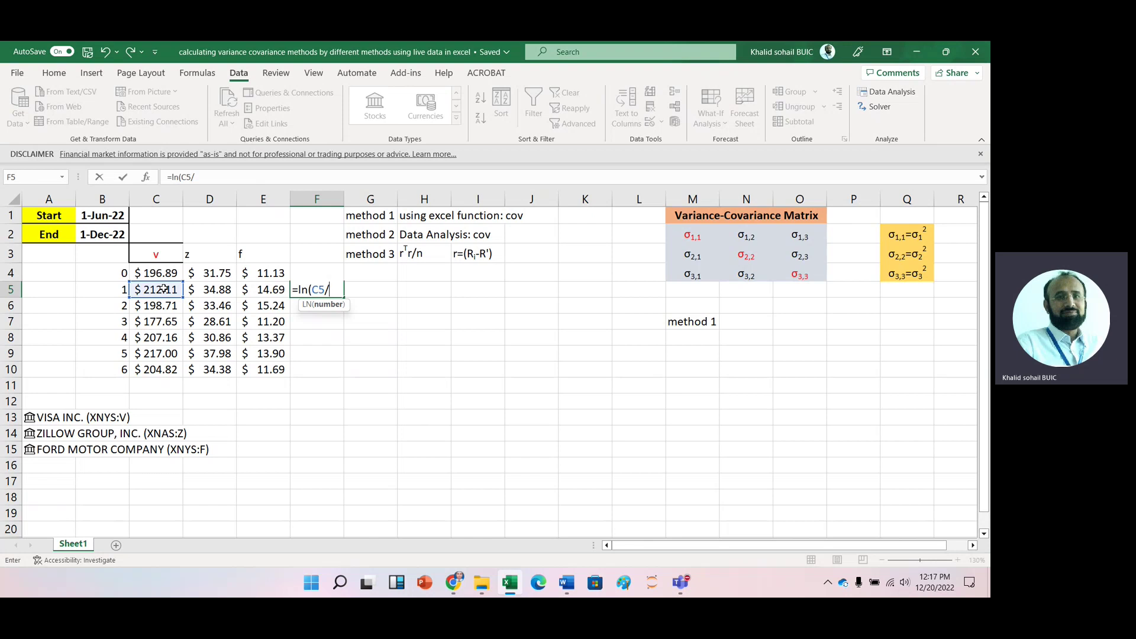
left_click(154, 273)
type(")")
key("Return")
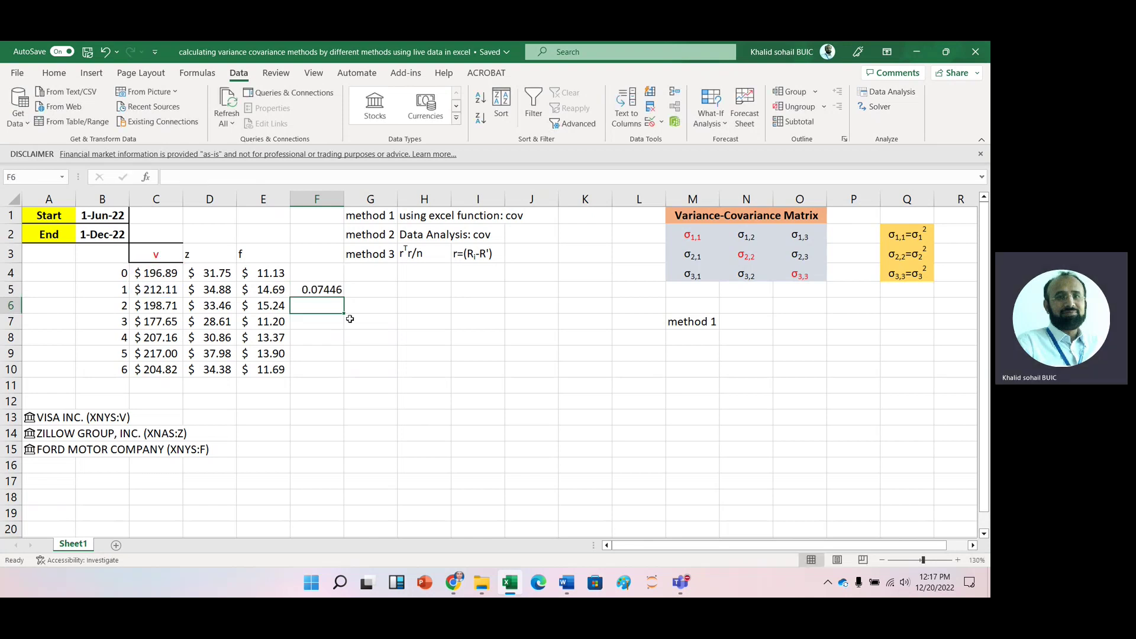
- Fill the log return formula from F5 across to column H and down to row 10
left_click(333, 289)
left_click(349, 298)
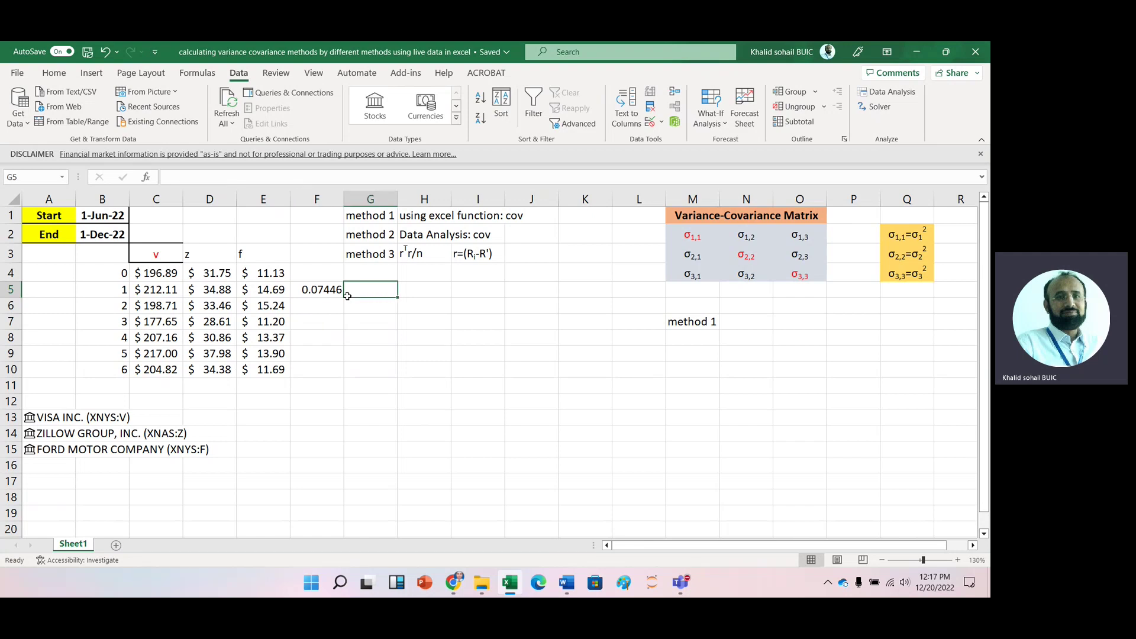
left_click(312, 290)
left_click_drag(344, 297, 461, 372)
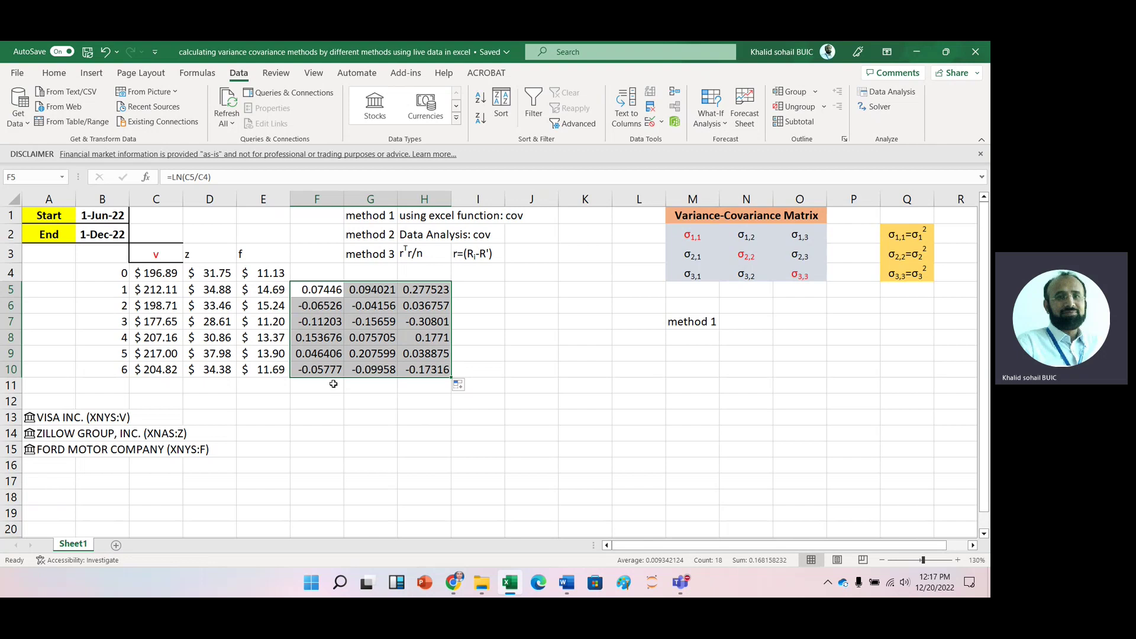
left_click(321, 394)
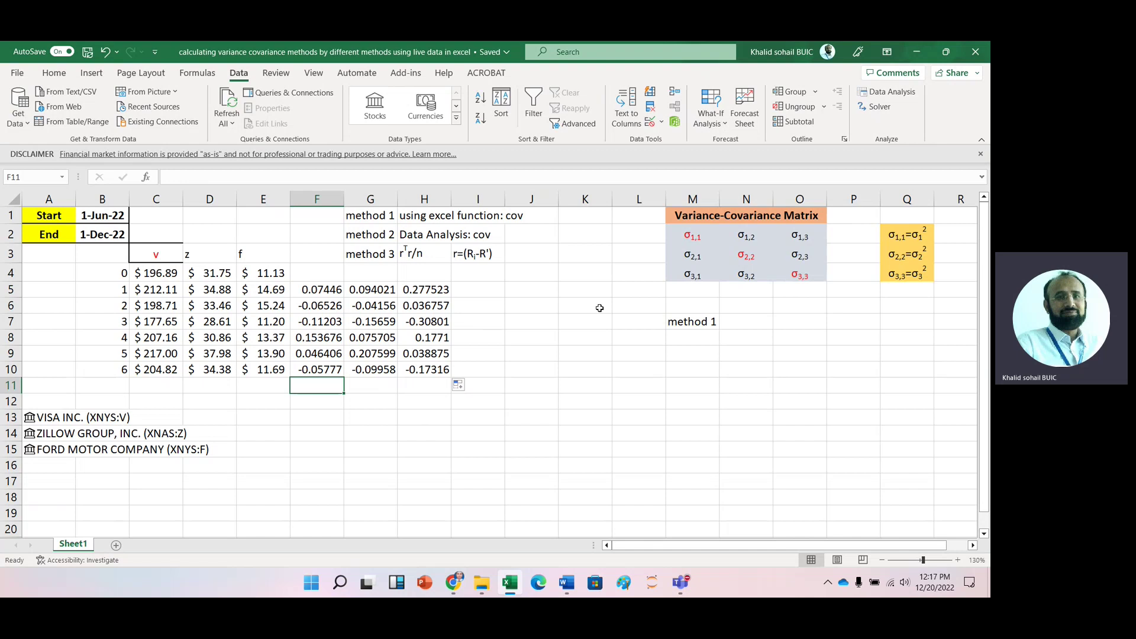
- Start a COVARIANCE.P formula in I5 with the absolute range $F$5:$F$10 as the first array
left_click(478, 290)
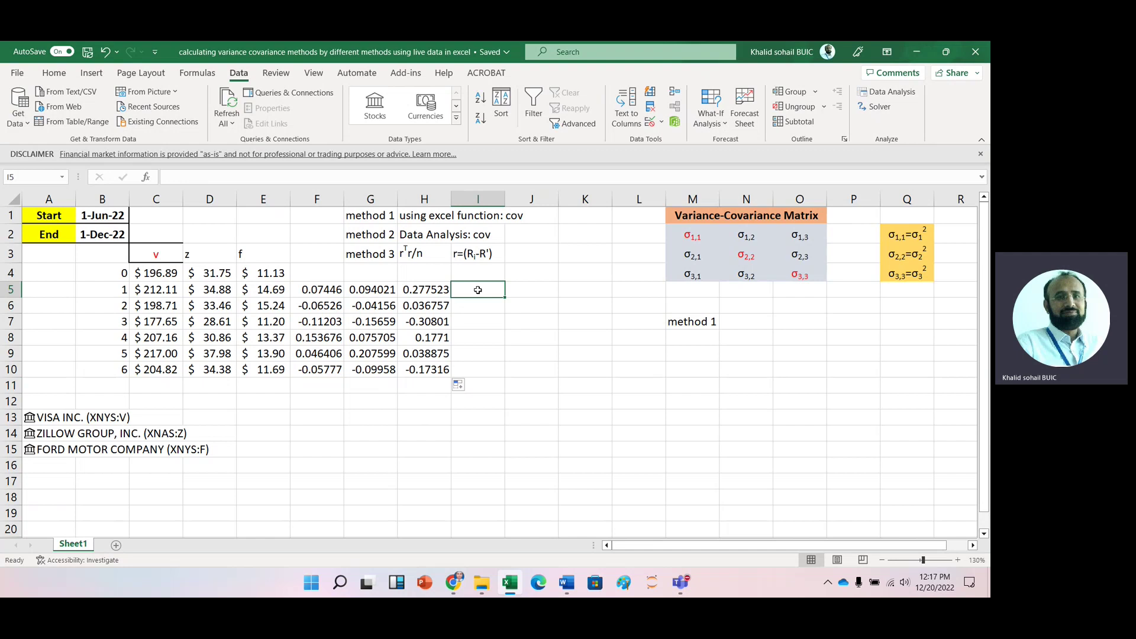
type("=cov")
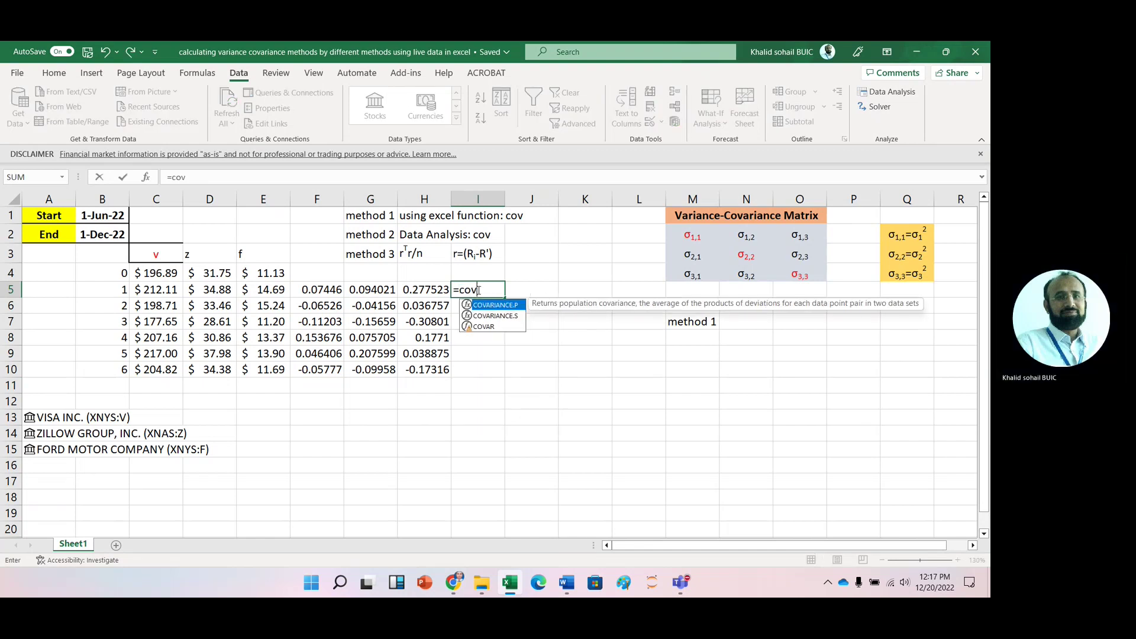
key("Tab")
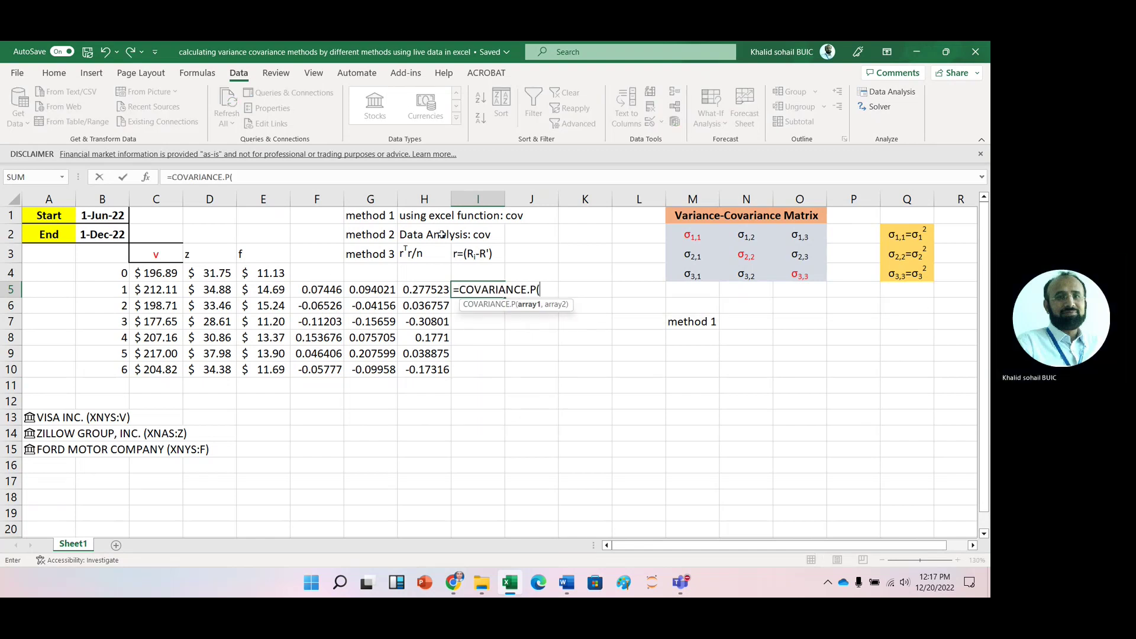
left_click(323, 291)
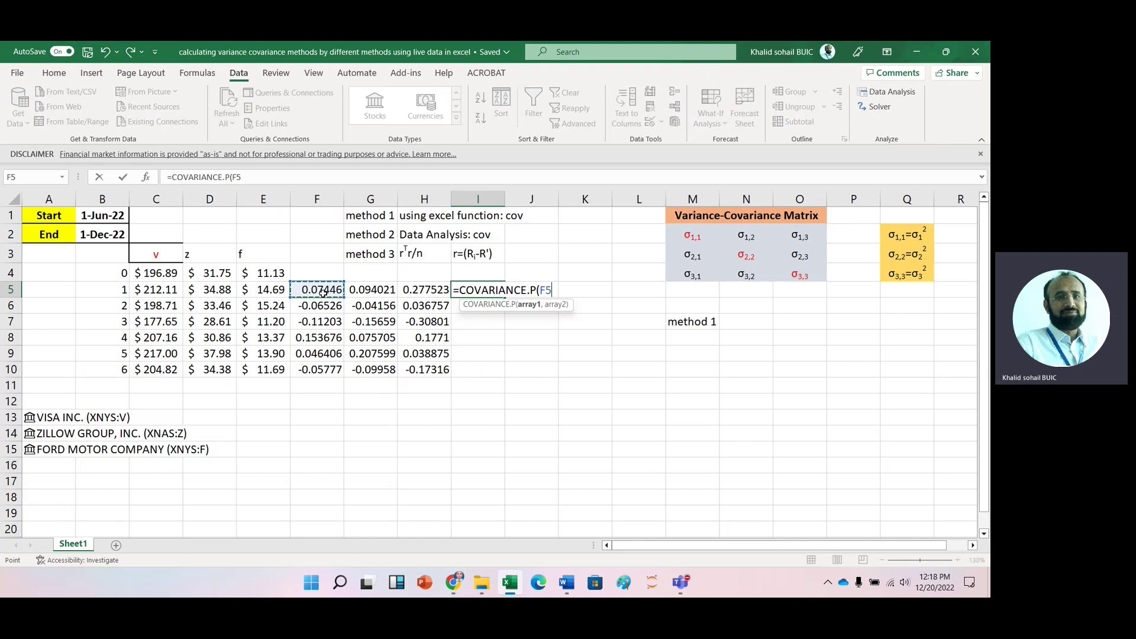
key("shift+Down")
key("shift+Down")
key("shift+Down")
key("shift+Down")
key("shift+Down")
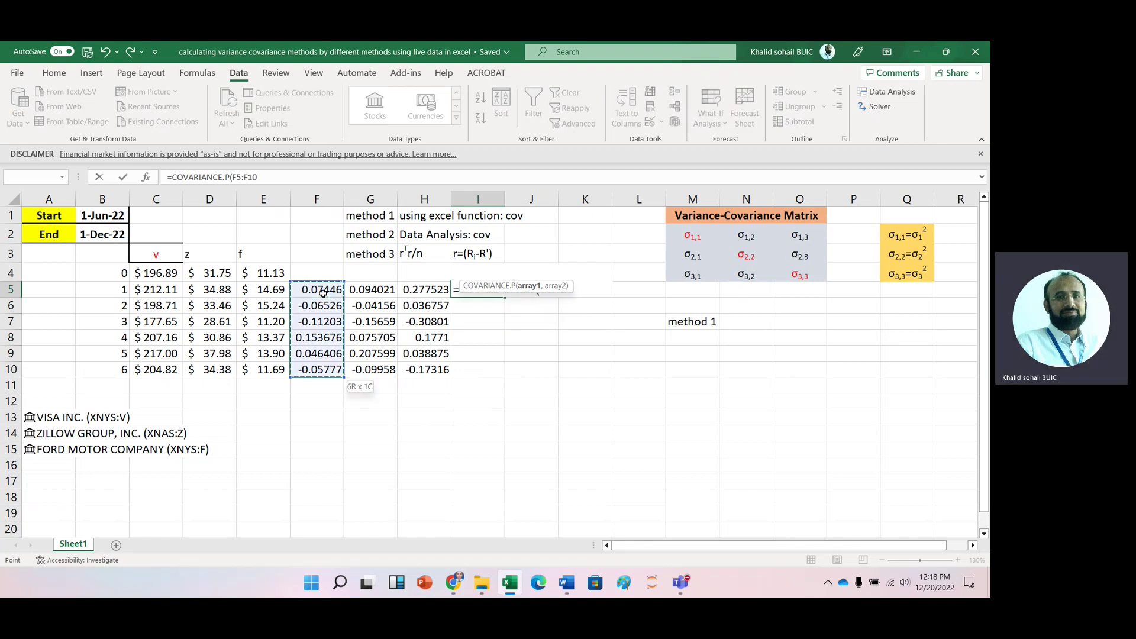
key("F4")
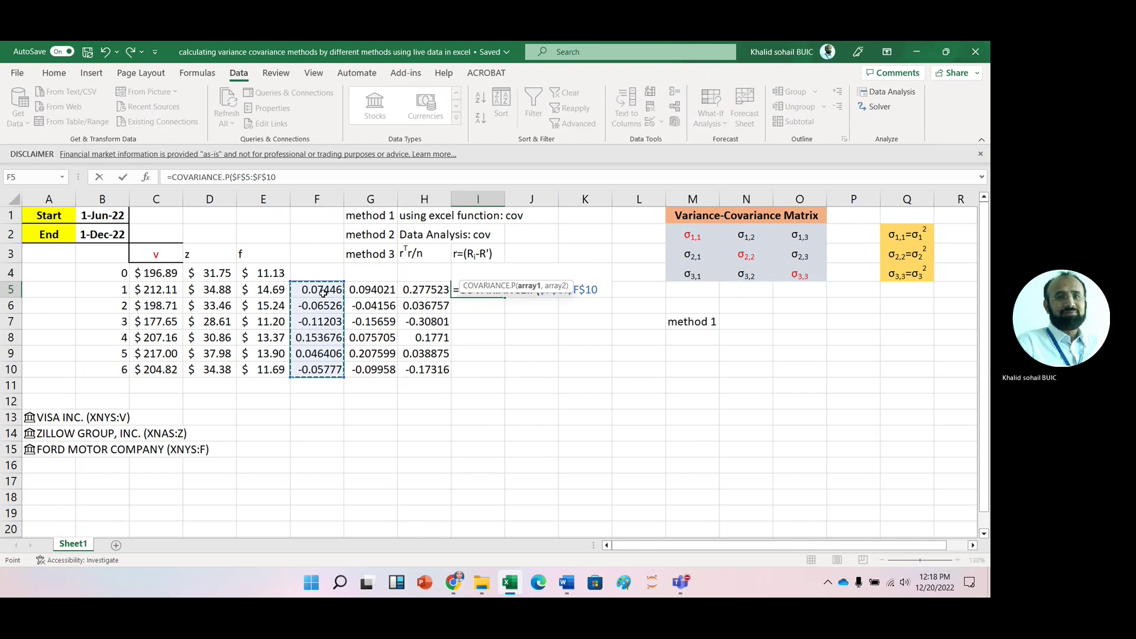
- Complete the I5 covariance formula with F5:F10 as the second array and fill it across to K5
type(",")
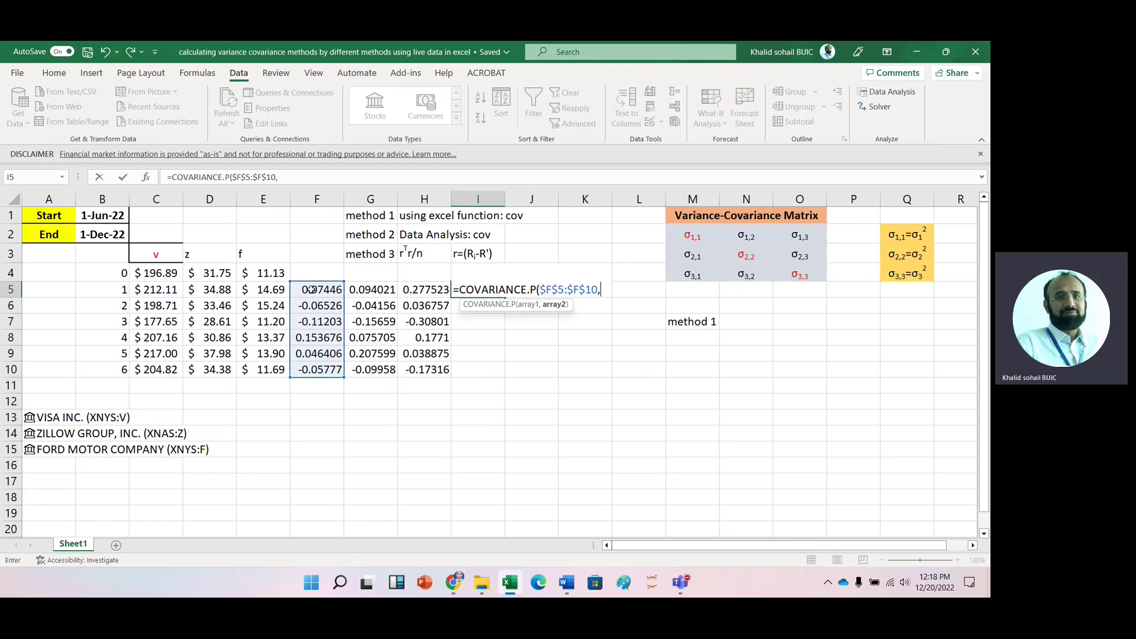
left_click(312, 288)
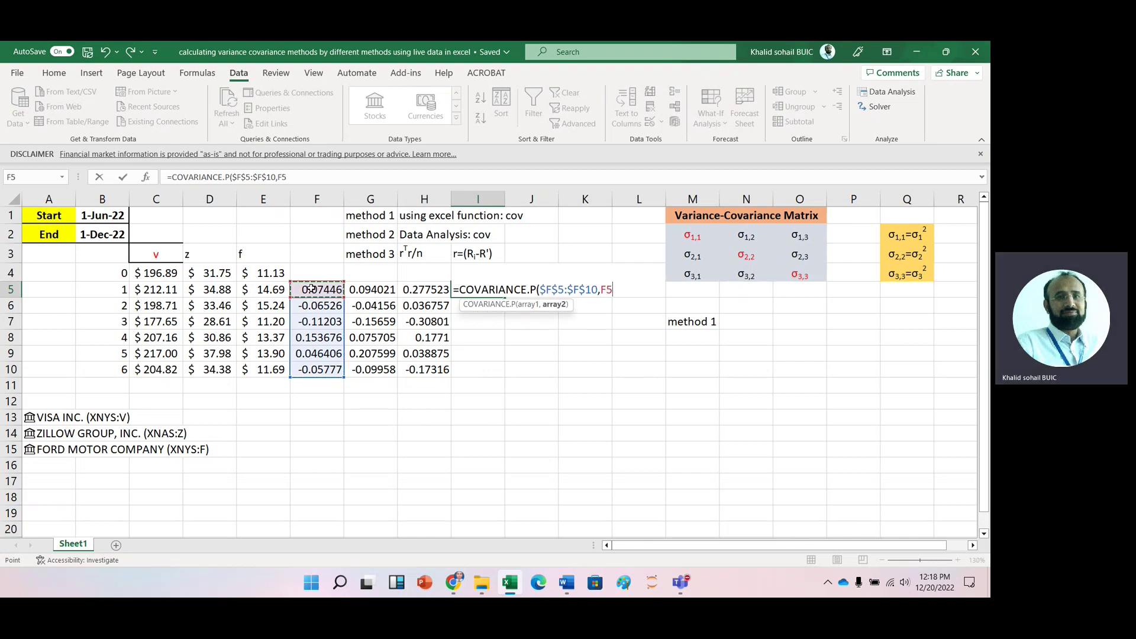
key("Return")
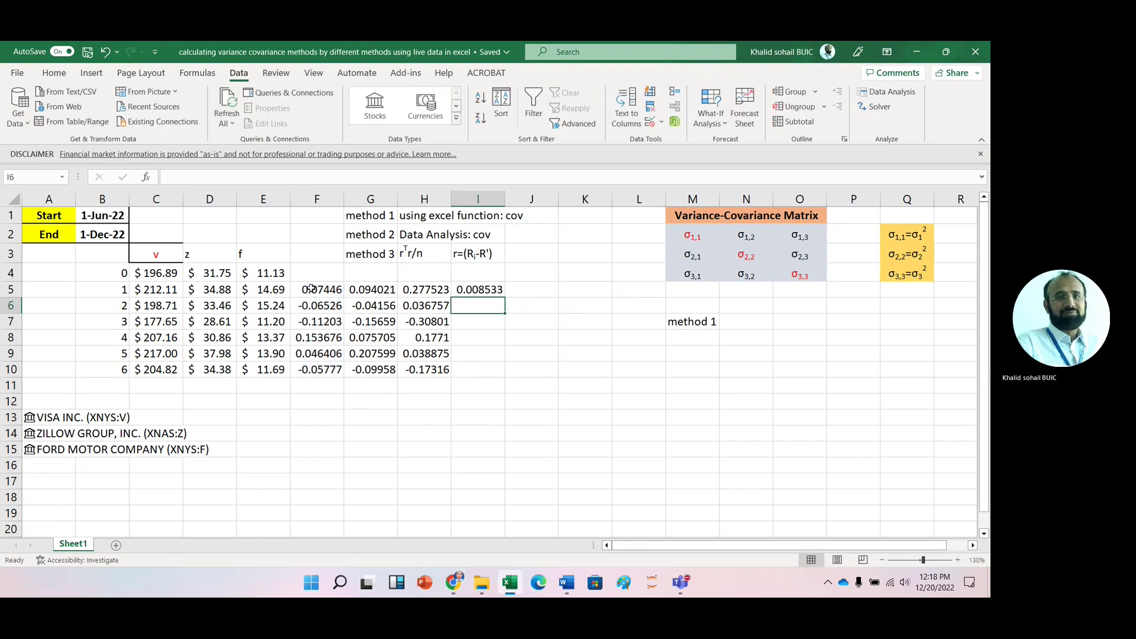
left_click(491, 290)
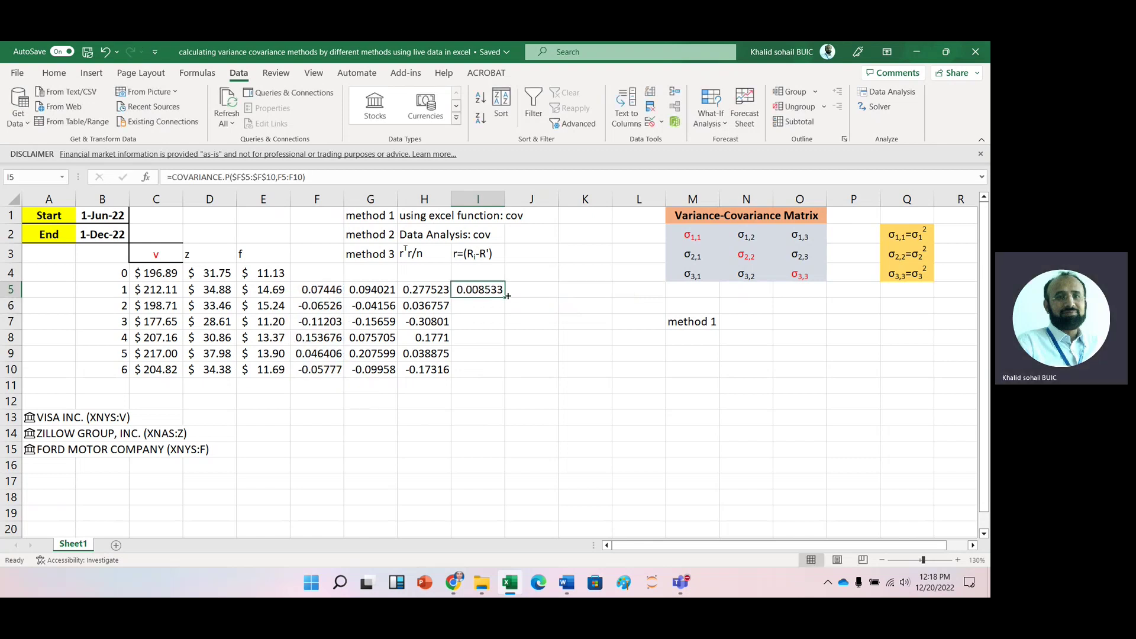
left_click_drag(506, 299, 598, 299)
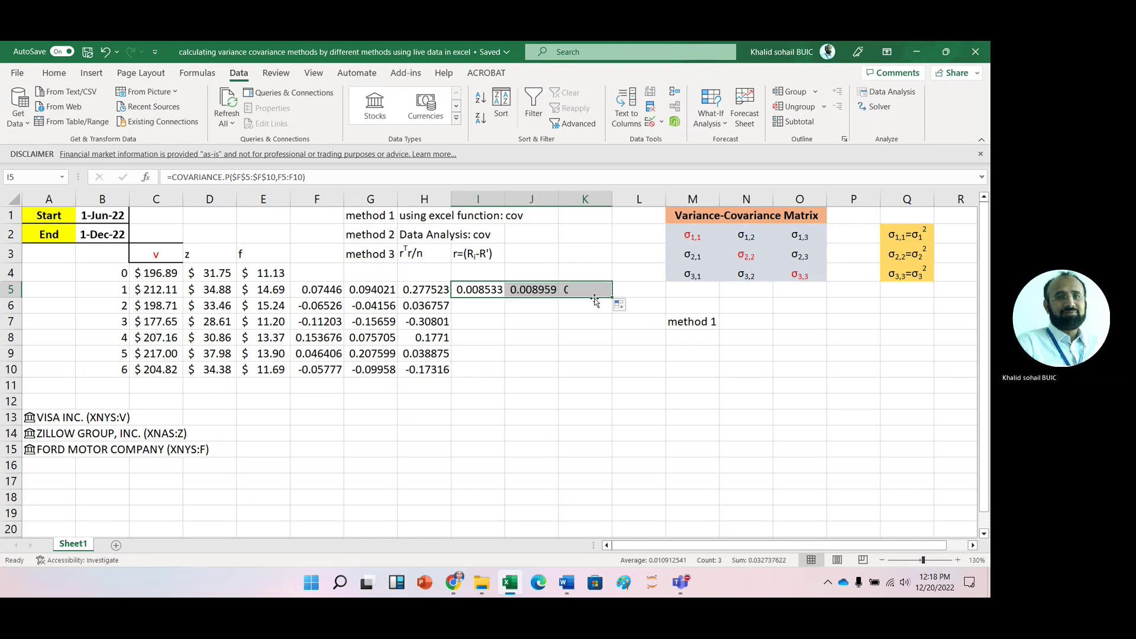
- Check which return ranges the covariance formulas in I5, J5 and K5 refer to
left_click(484, 289)
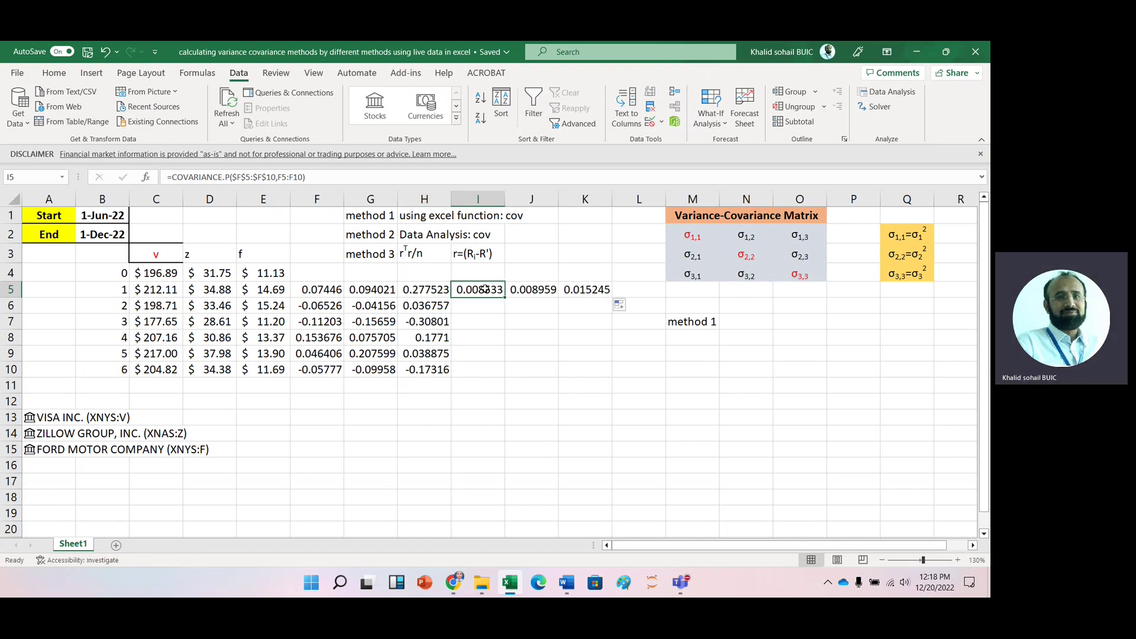
double_click(484, 289)
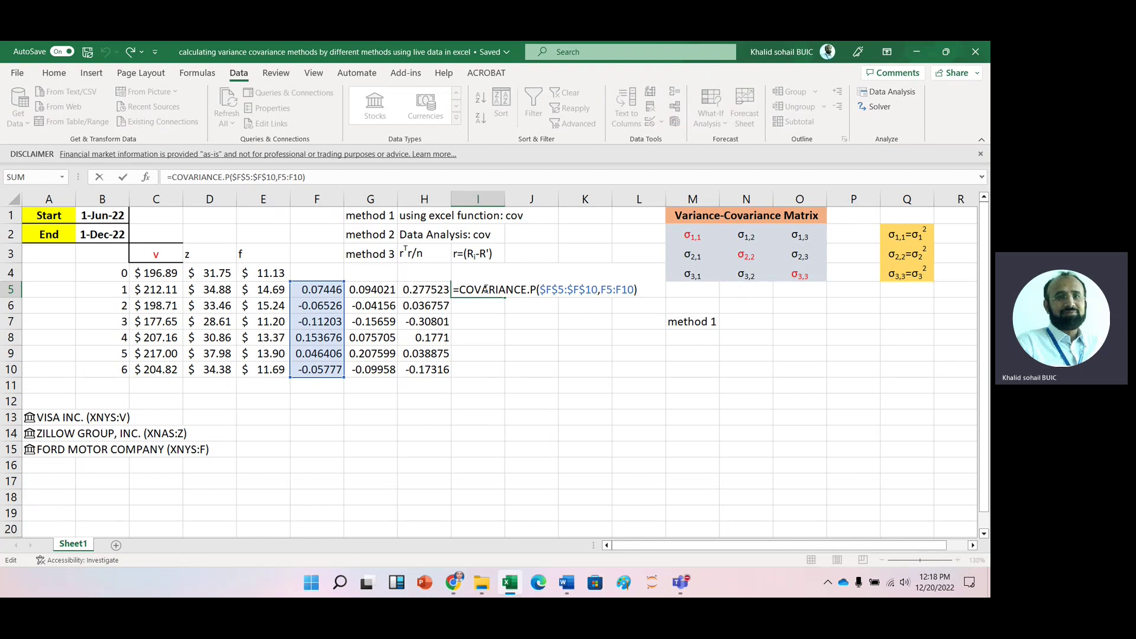
key("Escape")
key("Right")
key("F2")
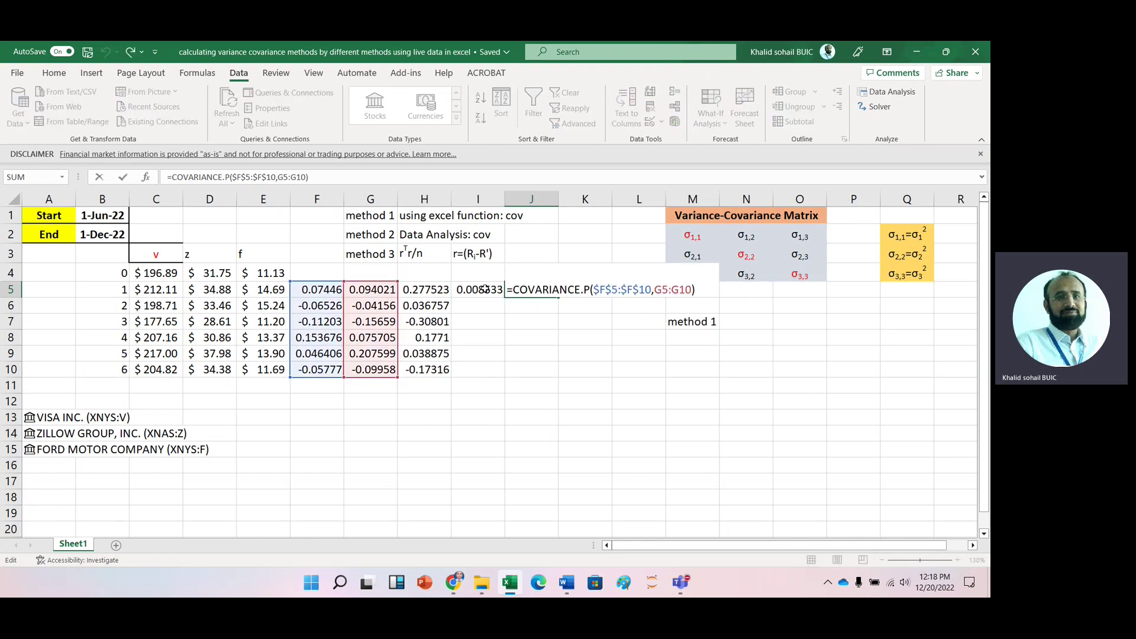
key("Tab")
key("F2")
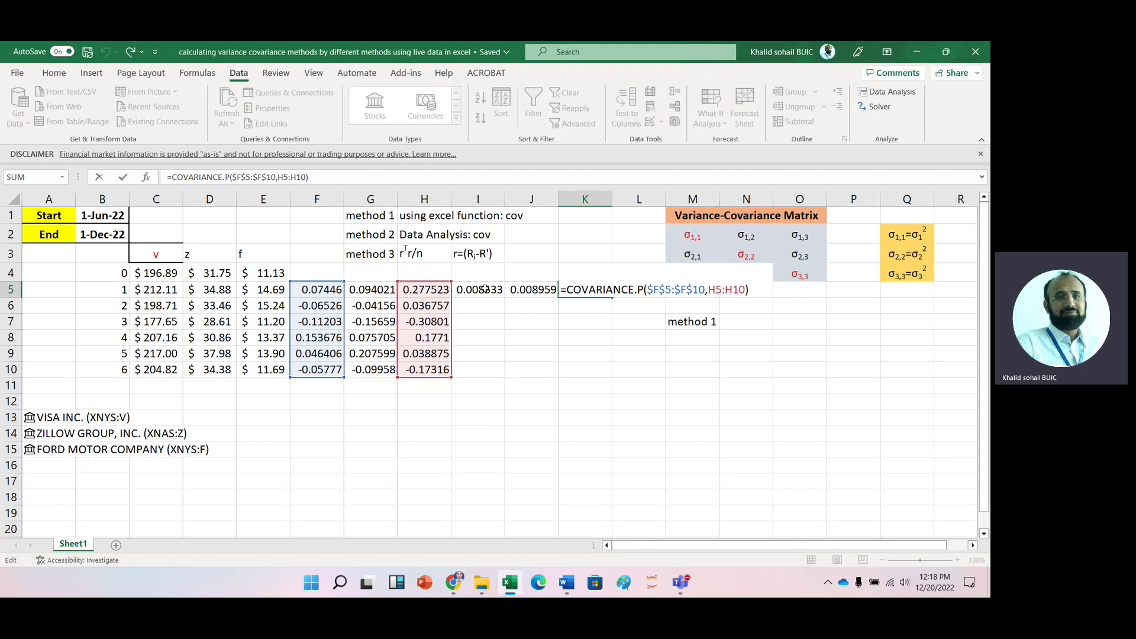
key("Escape")
key("Left")
key("Left")
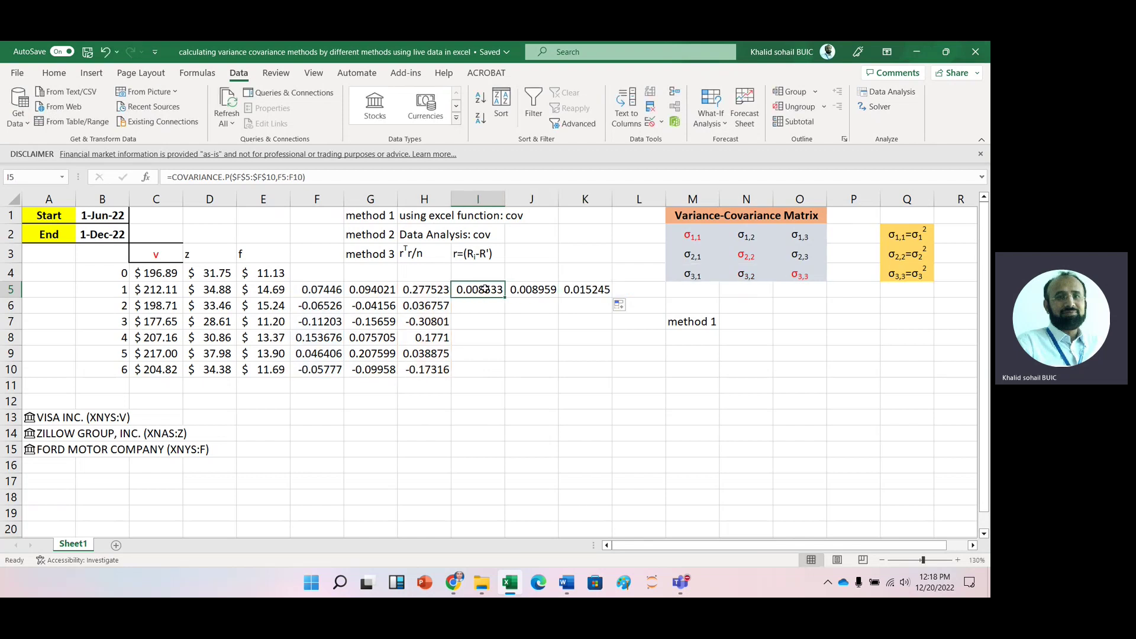
- Start a COVARIANCE.P formula in I6 with the absolute range $G$5:$G$10 as the first array
key("Down")
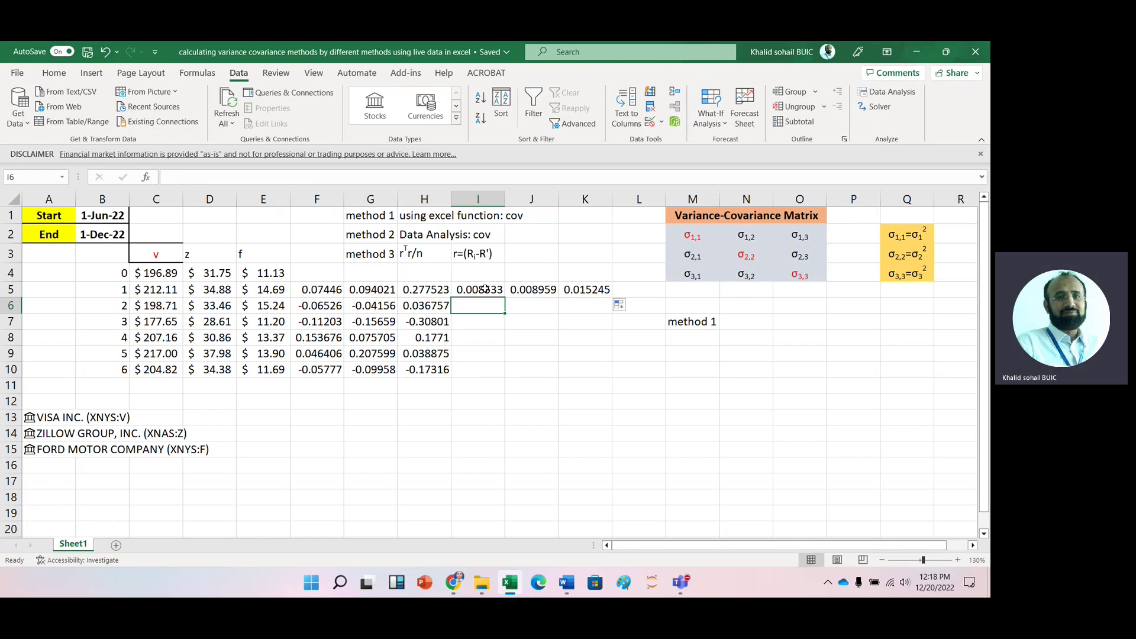
type("=cov")
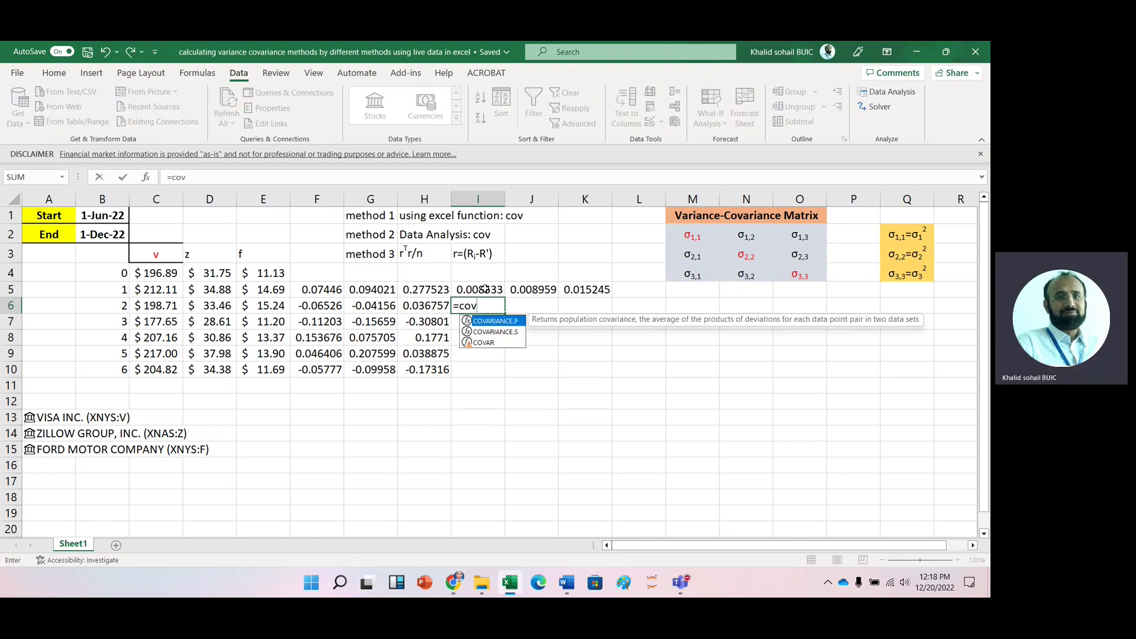
key("Tab")
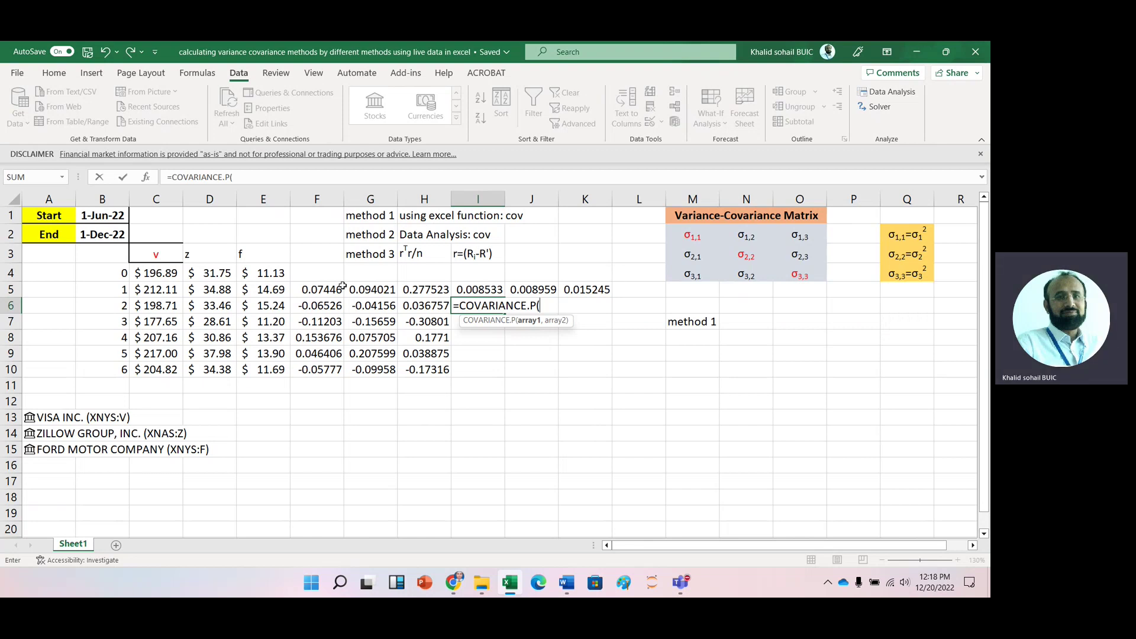
left_click(363, 291)
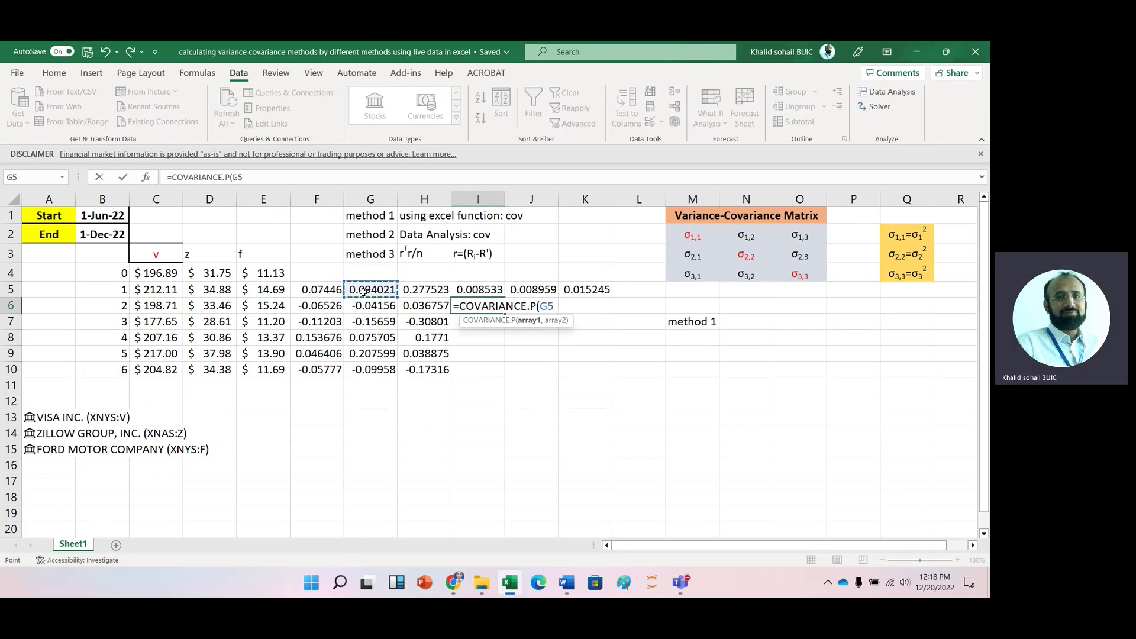
key("ctrl+shift+Down")
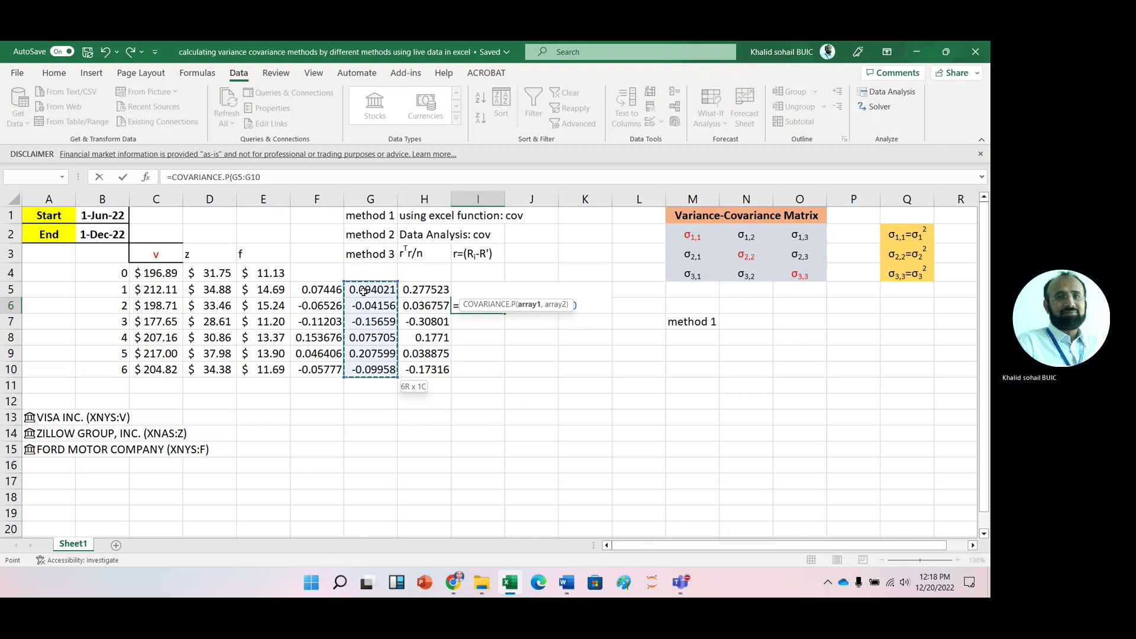
key("F4")
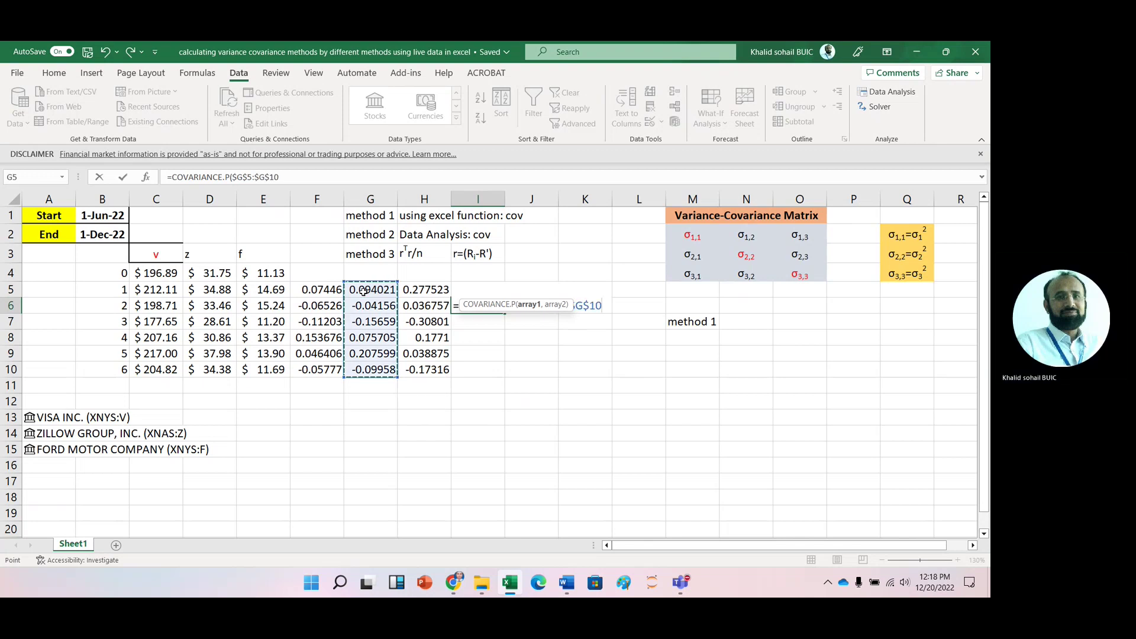
- Complete the I6 covariance formula with F5:F10 as the second array and fill it across to K6
type(",")
left_click(321, 289)
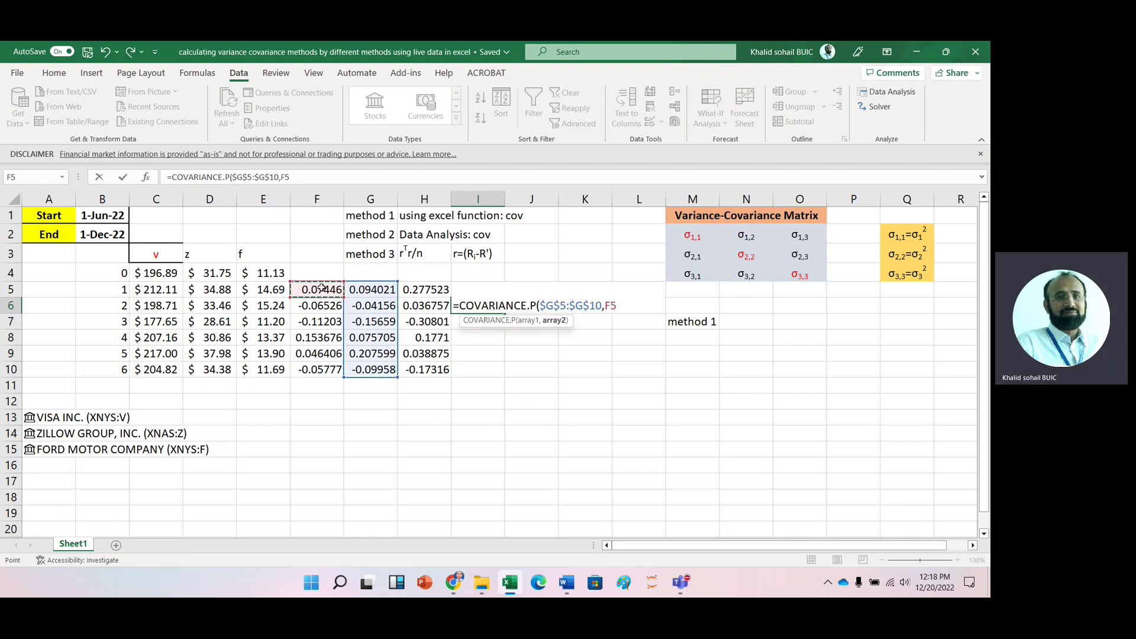
key("ctrl+shift+Down")
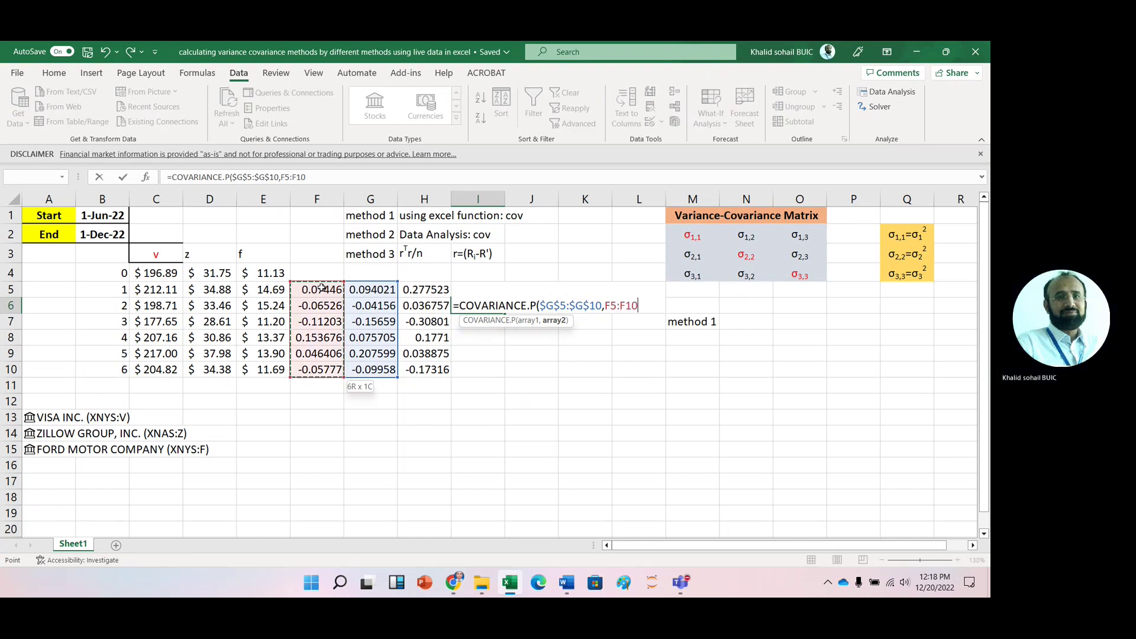
key("Tab")
left_click(483, 307)
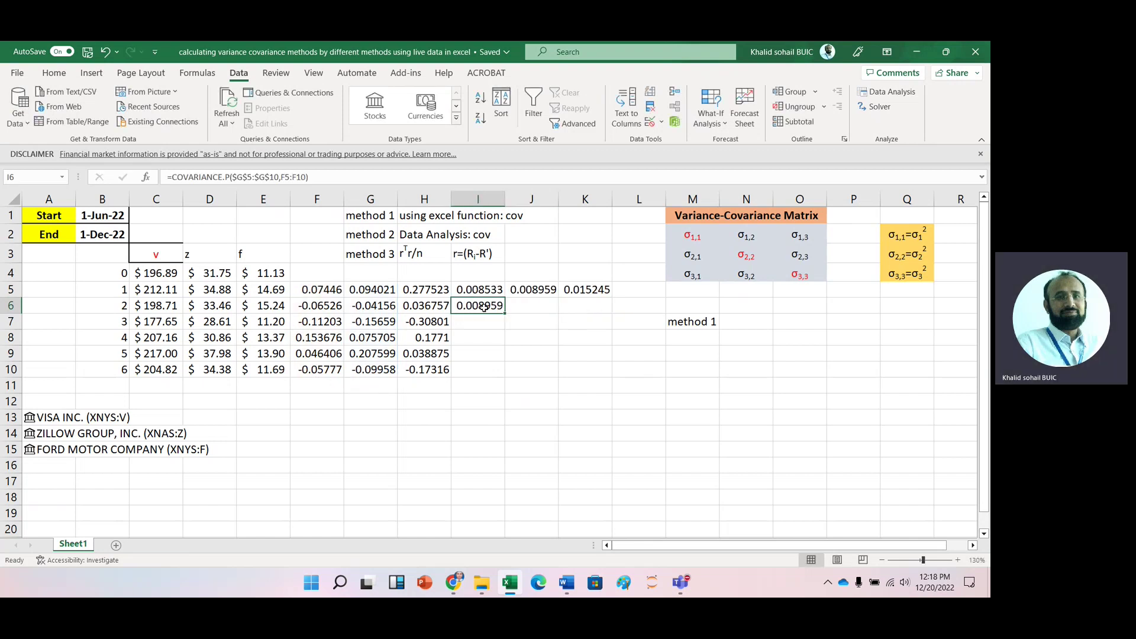
left_click_drag(507, 314, 594, 317)
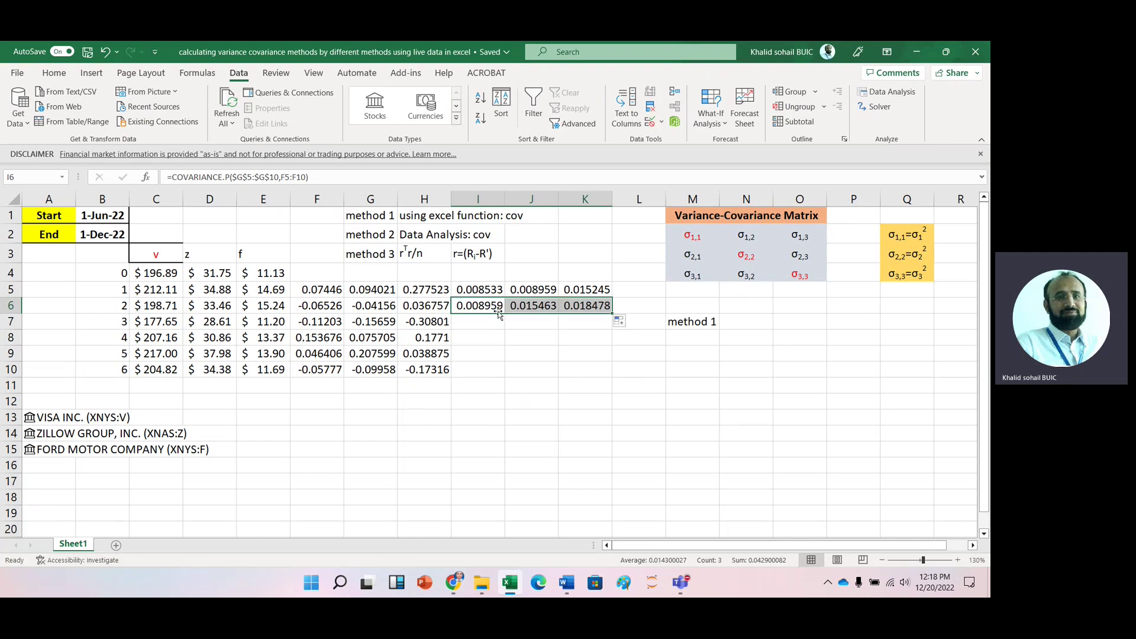
- Check which return ranges the covariance formulas in J6 and K6 refer to
left_click(522, 306)
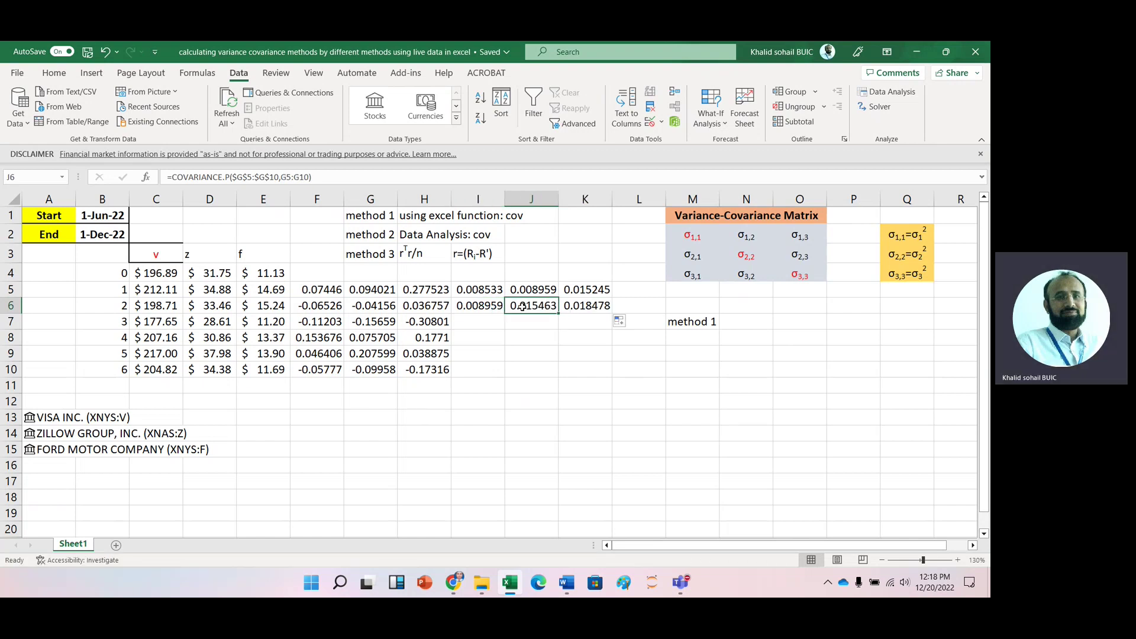
double_click(522, 306)
key("Escape")
double_click(523, 307)
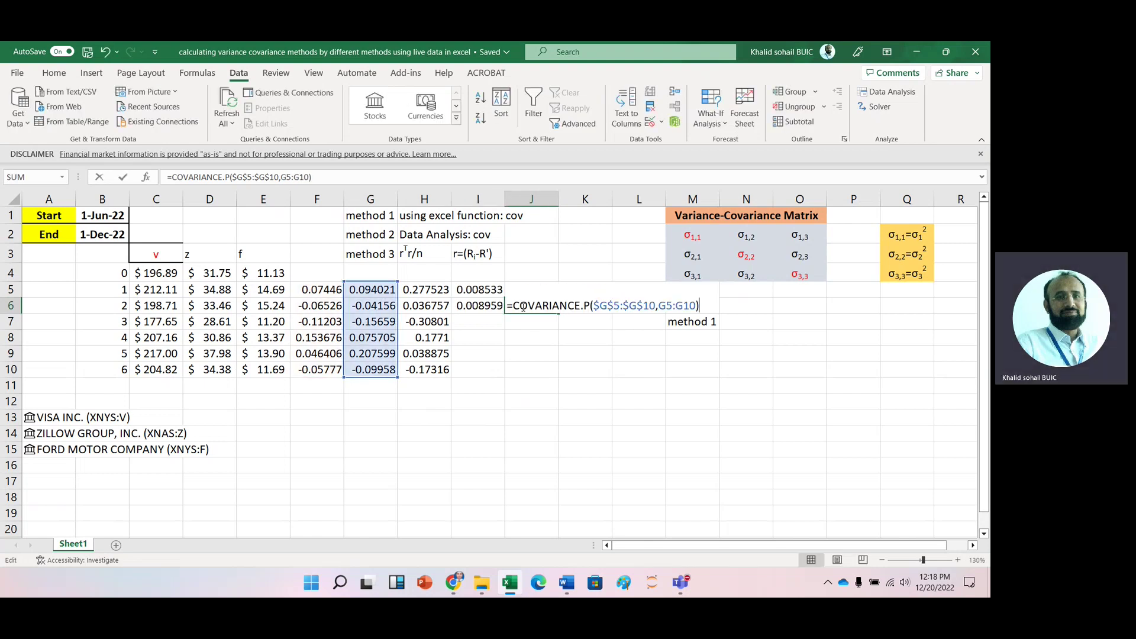
key("Escape")
key("Right")
key("F2")
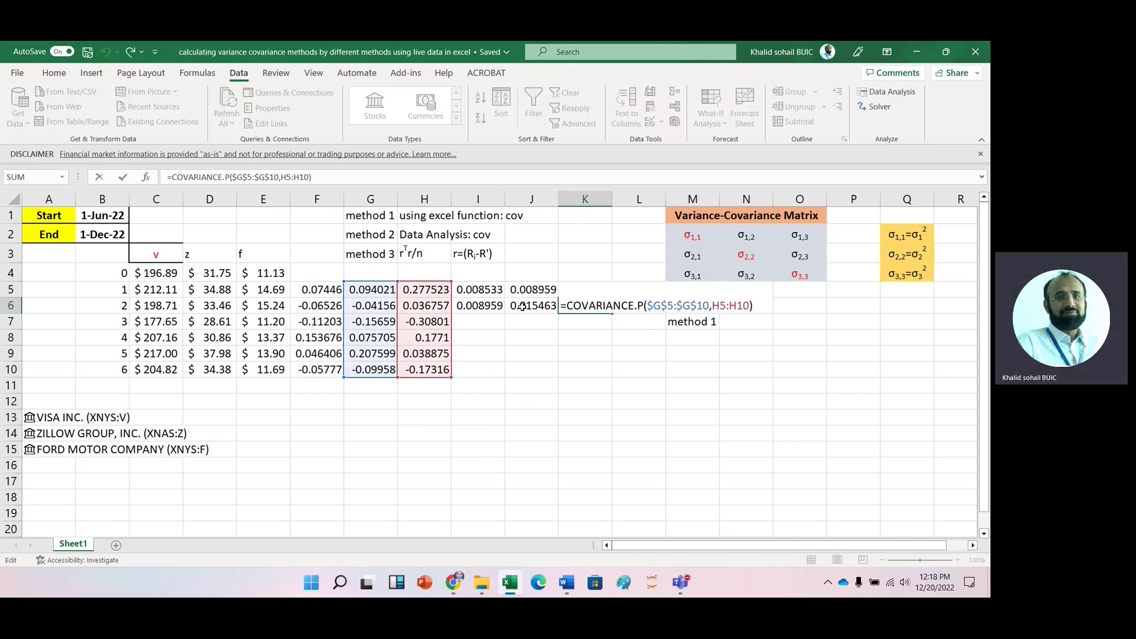
key("Escape")
key("Left")
key("Left")
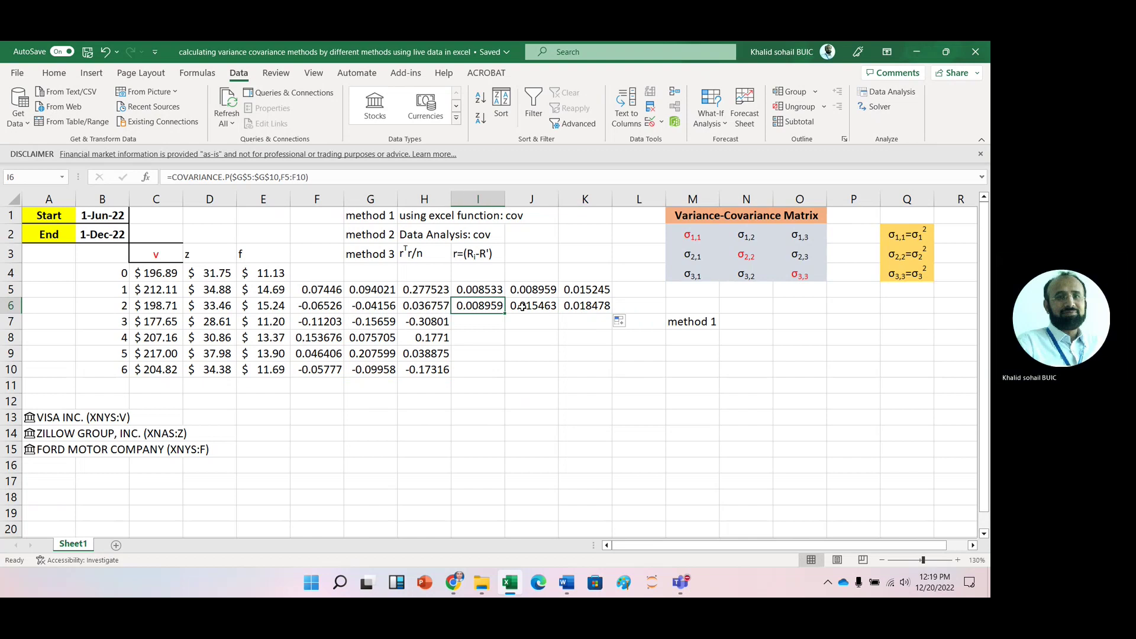
- Enter a COVARIANCE.P formula in I7 with $H$5:$H$10 and F5:F10 as its arrays, and fill it across to K7
key("Down")
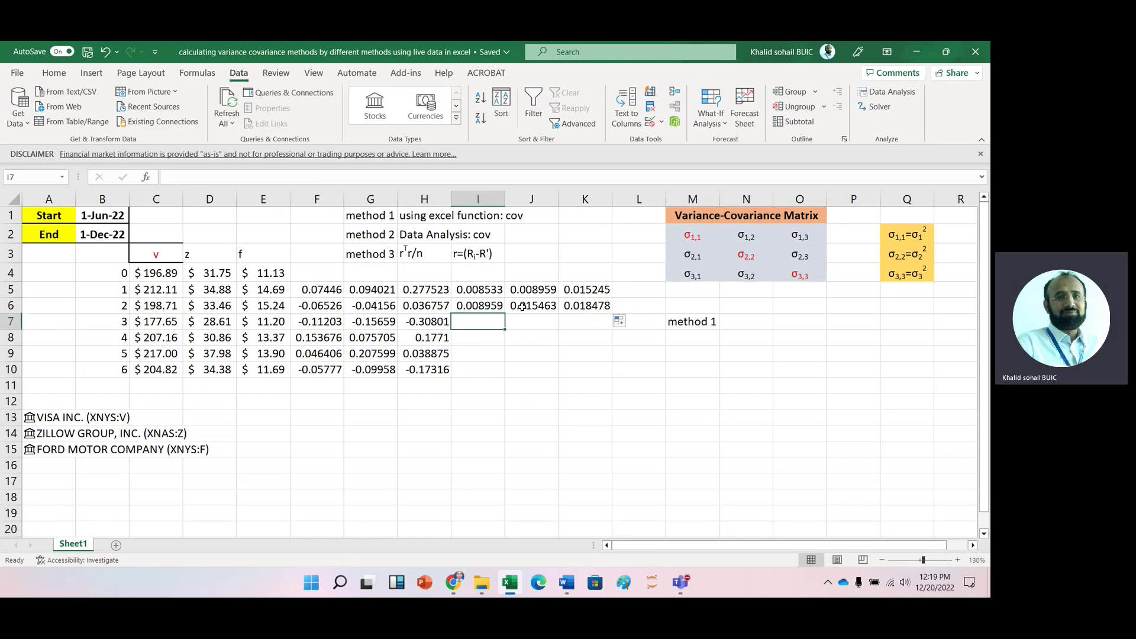
type("ov")
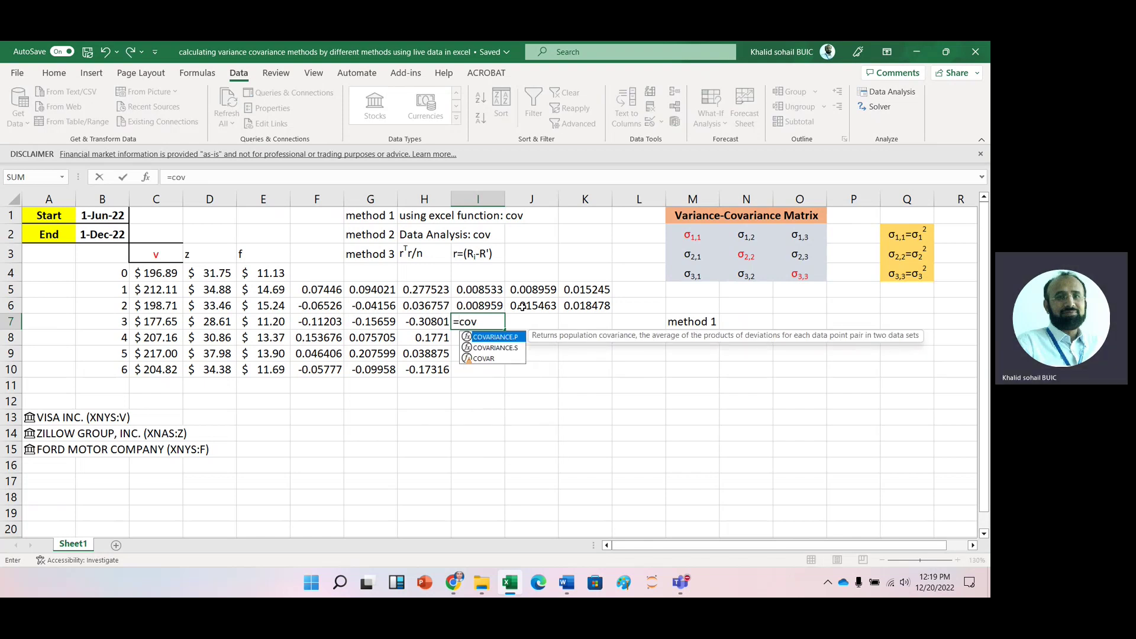
key("Tab")
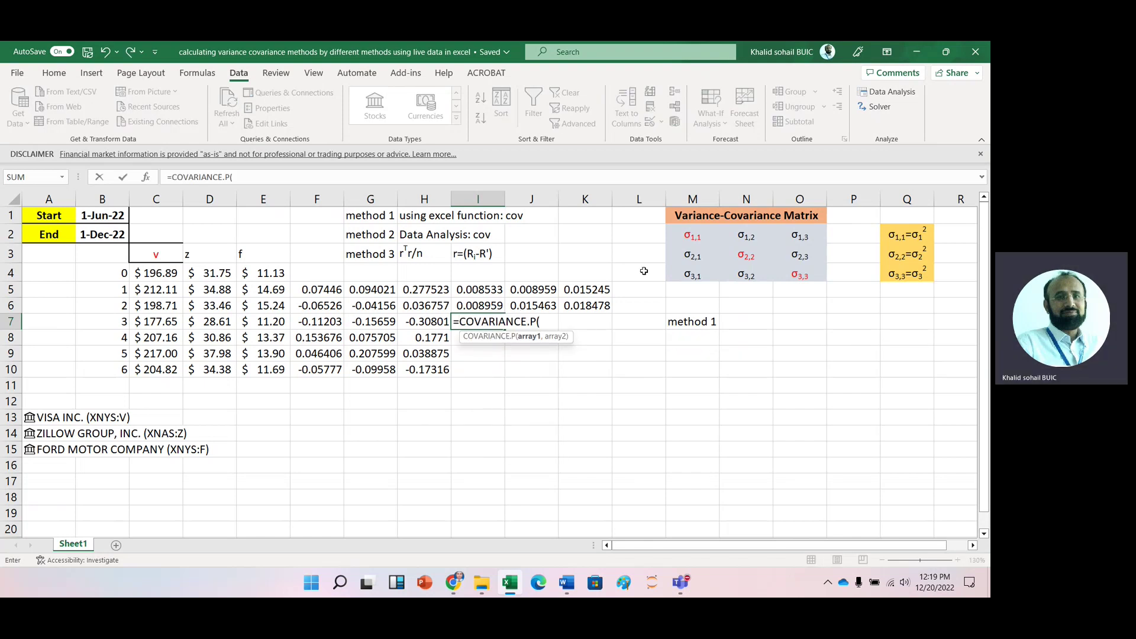
left_click(422, 290)
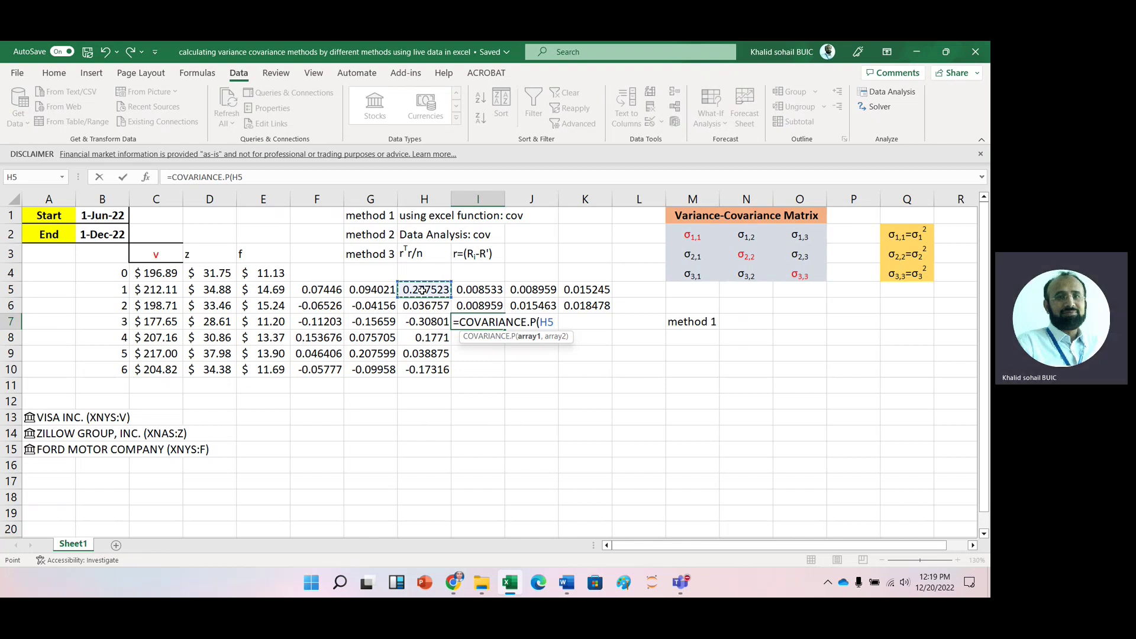
key("ctrl+shift+Down")
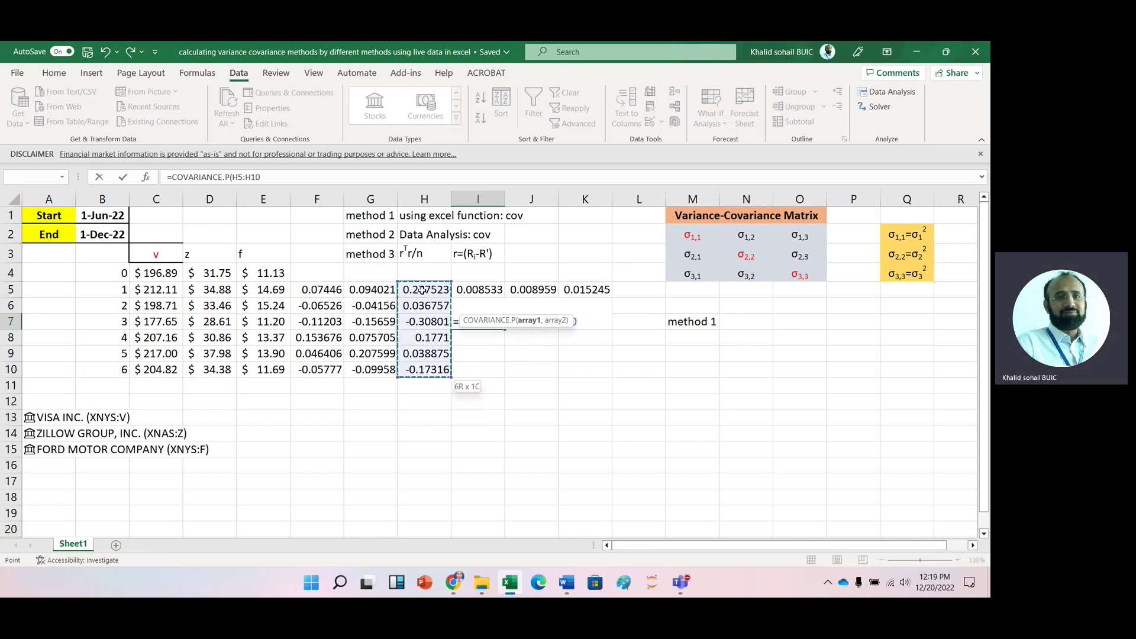
key("F4")
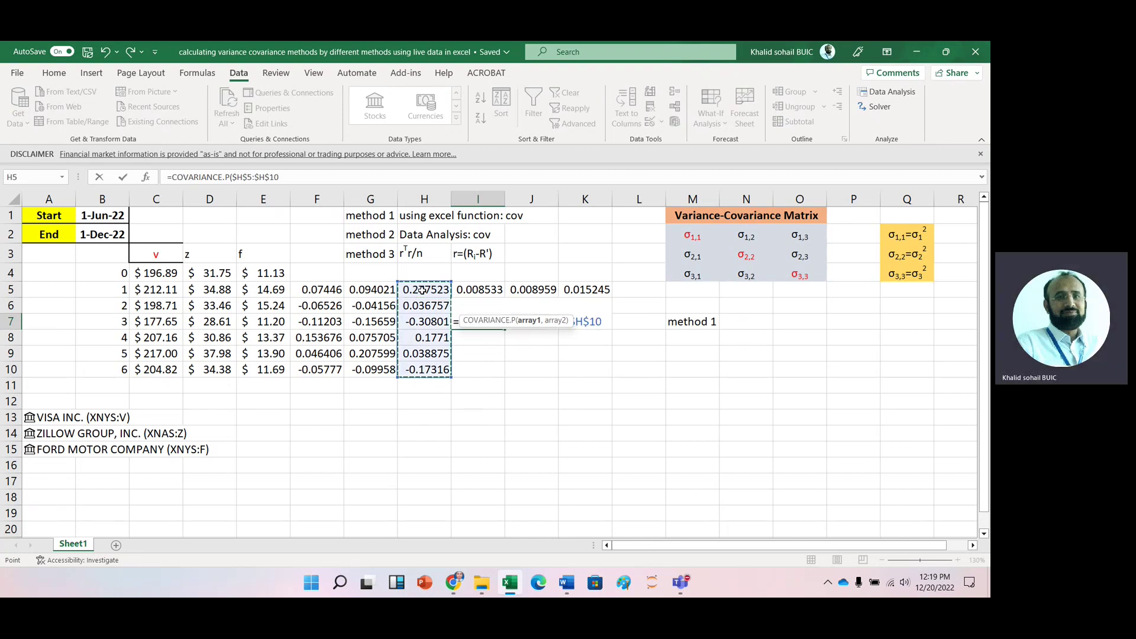
type(",")
left_click(324, 289)
left_click_drag(325, 290, 320, 369)
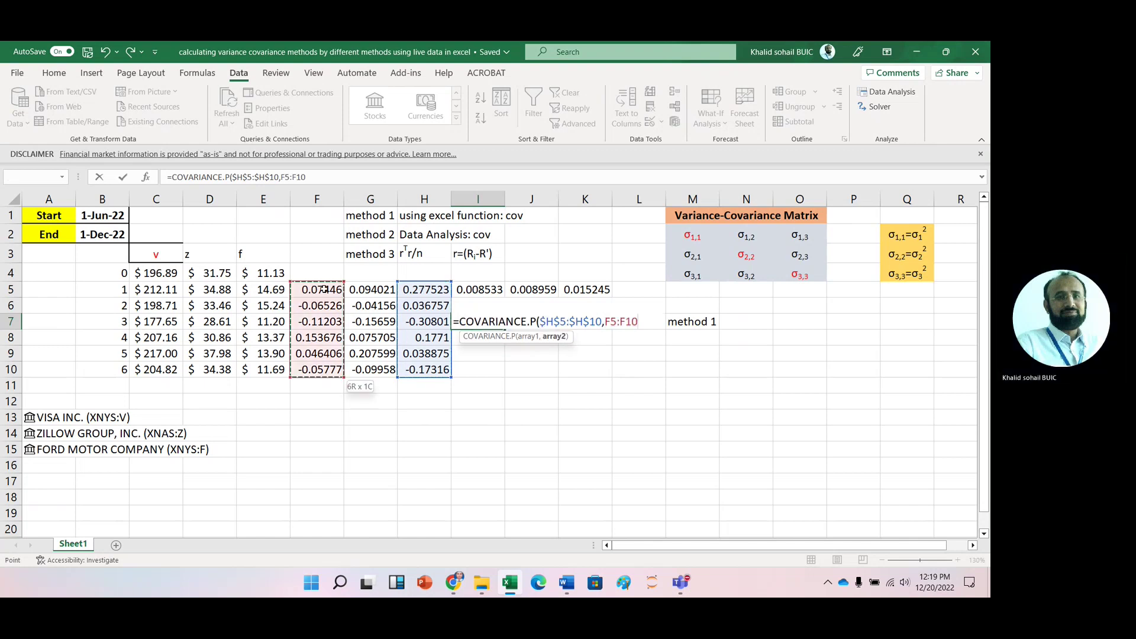
key("Tab")
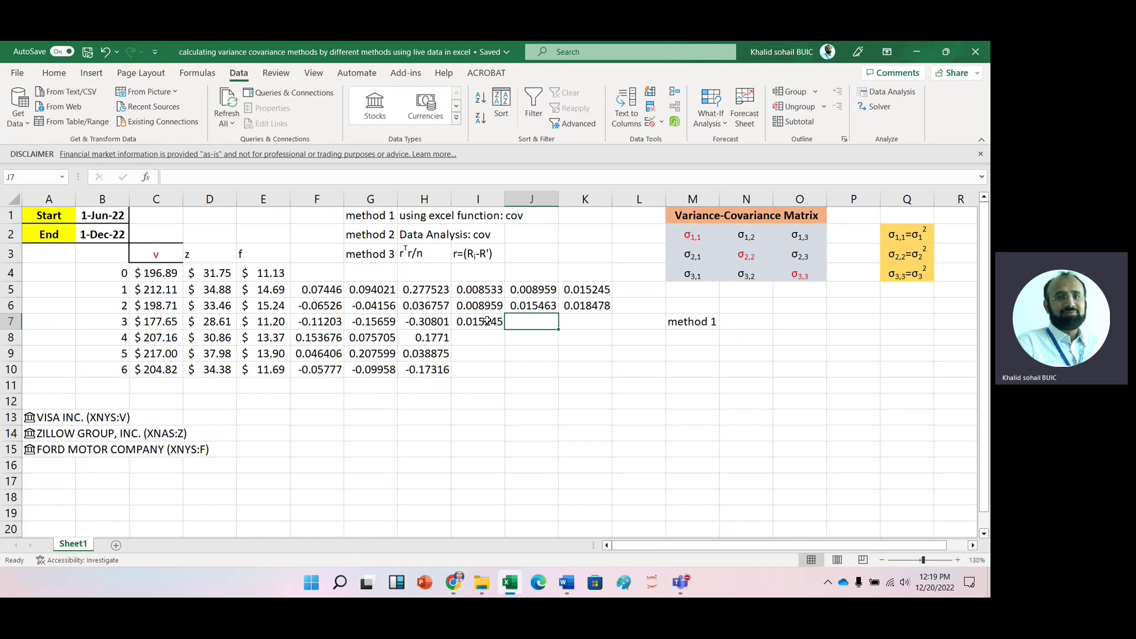
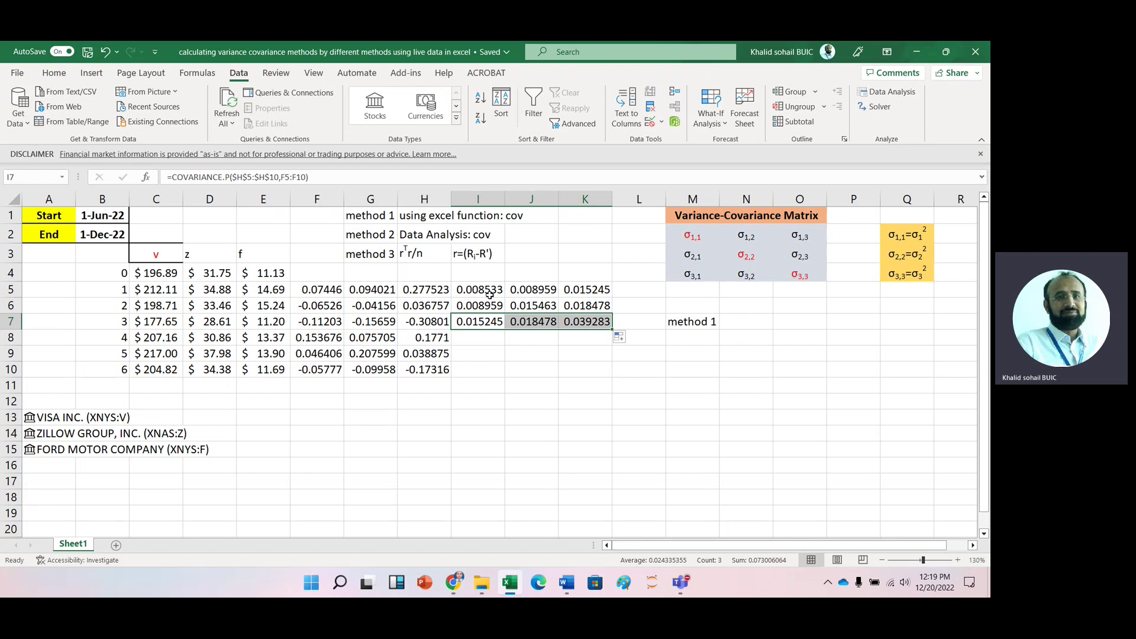
- Shade the covariance matrix in I5:K7 with the orange fill colour
left_click_drag(490, 296, 586, 322)
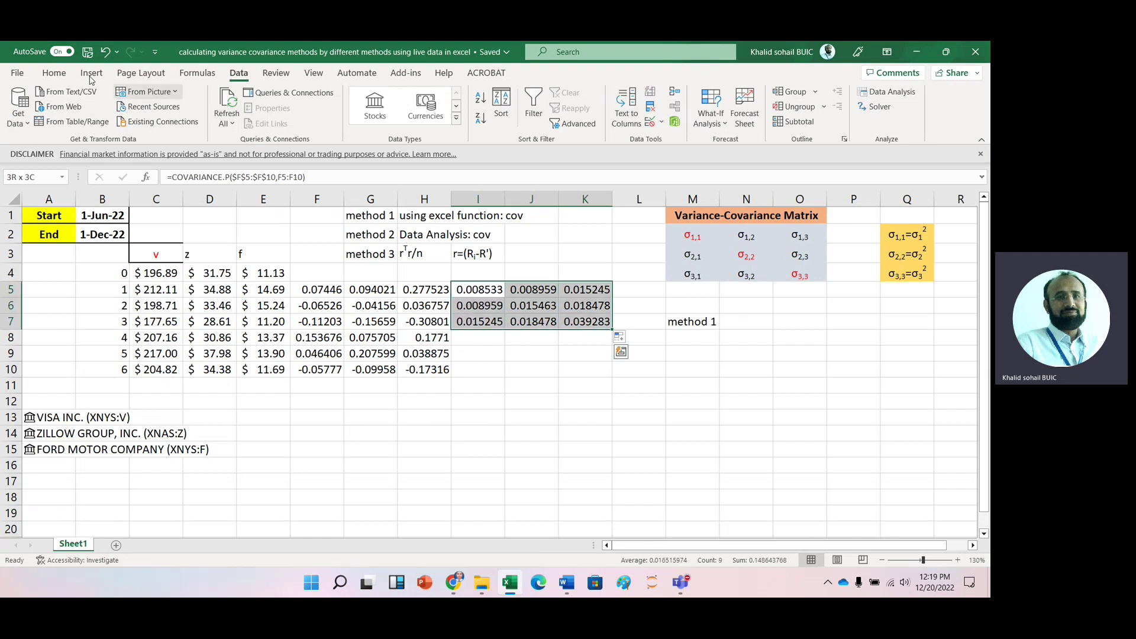
left_click(53, 73)
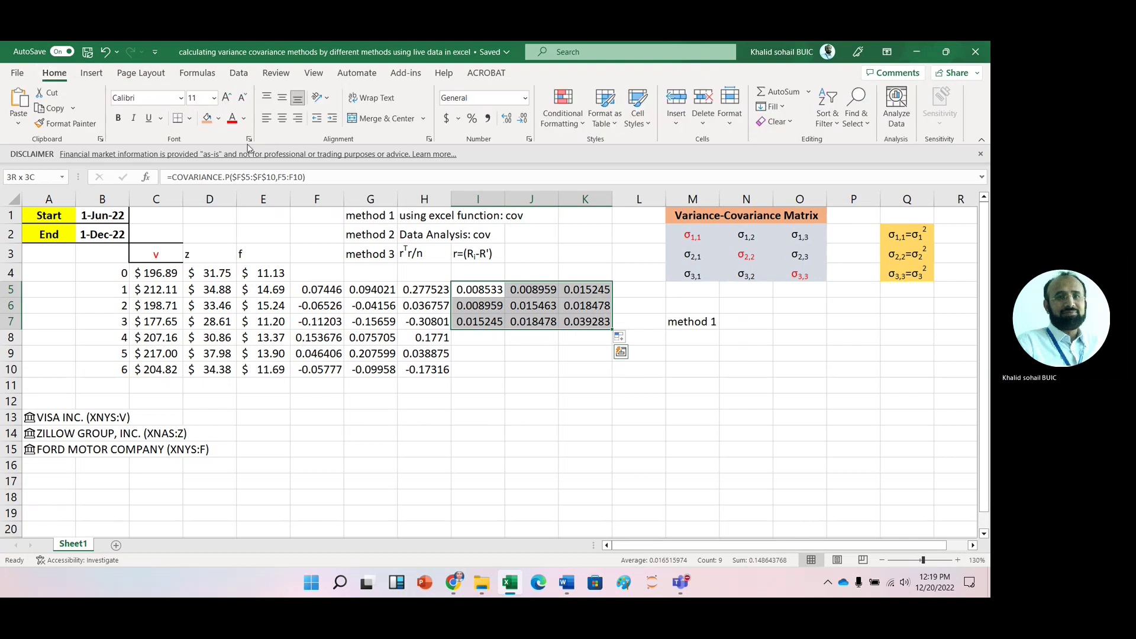
left_click(207, 118)
left_click(538, 439)
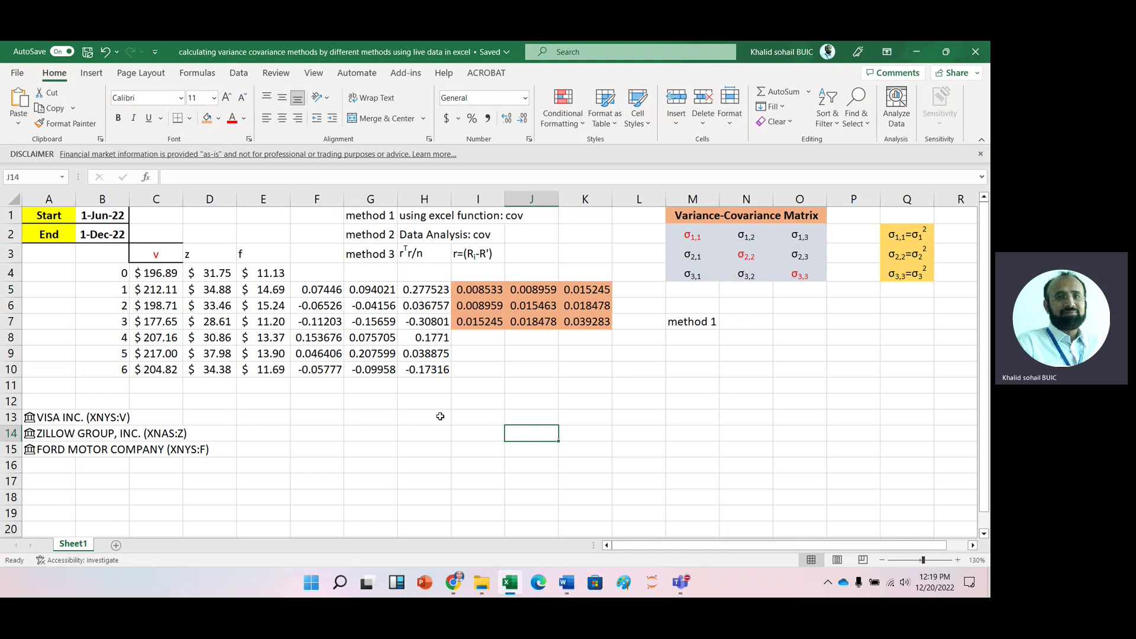
- Open the Covariance tool from the Data Analysis add-in for the second method
left_click(477, 354)
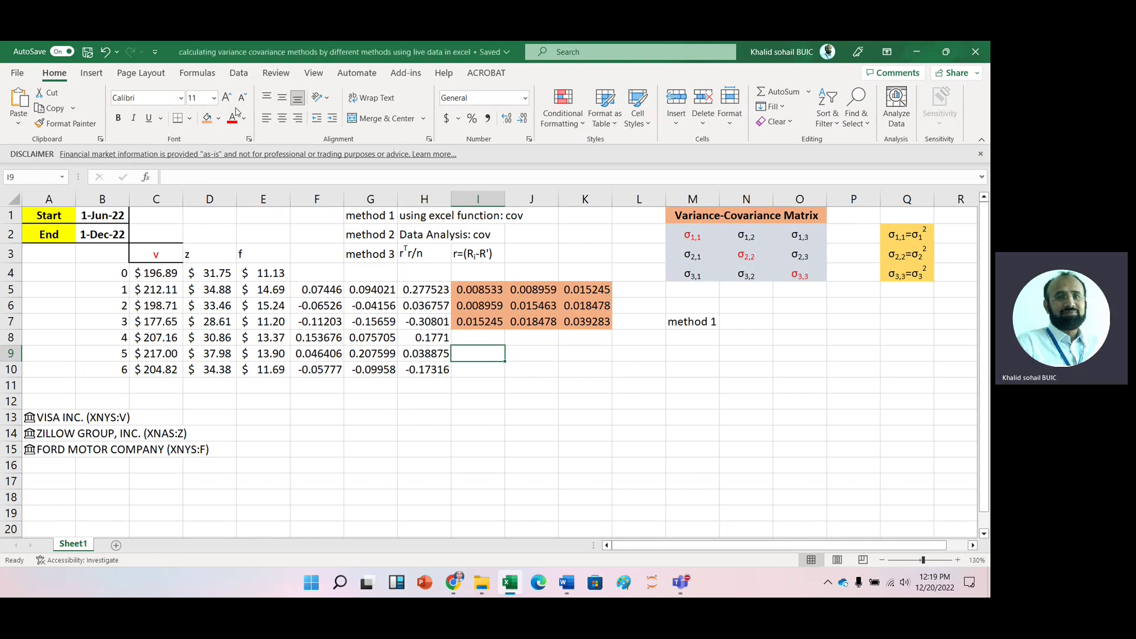
left_click(238, 72)
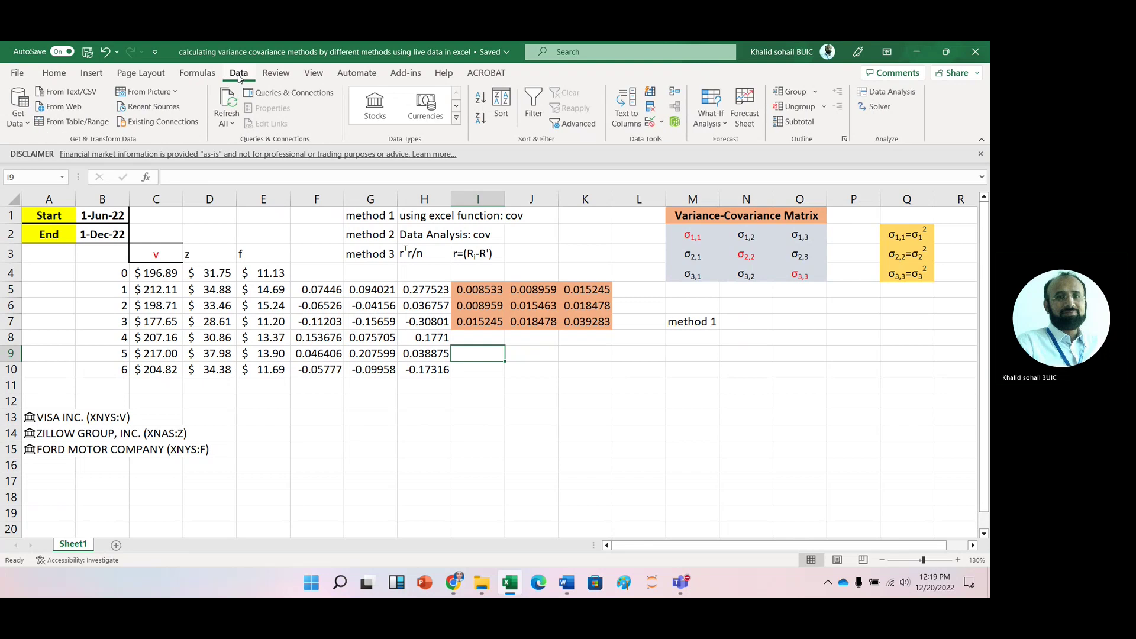
left_click(902, 93)
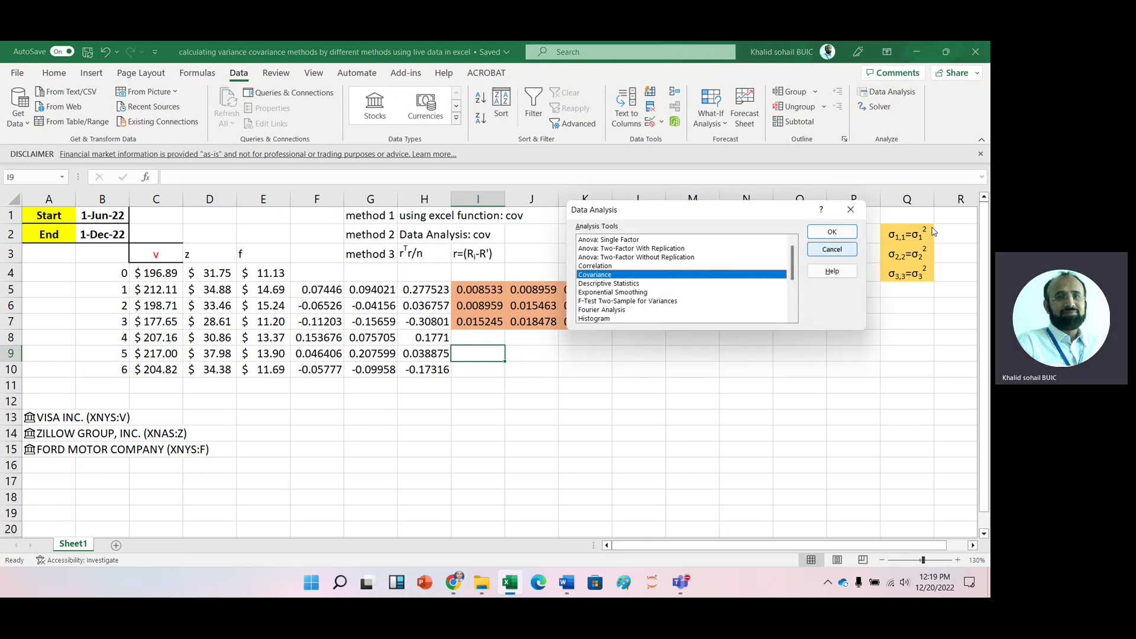
left_click(839, 232)
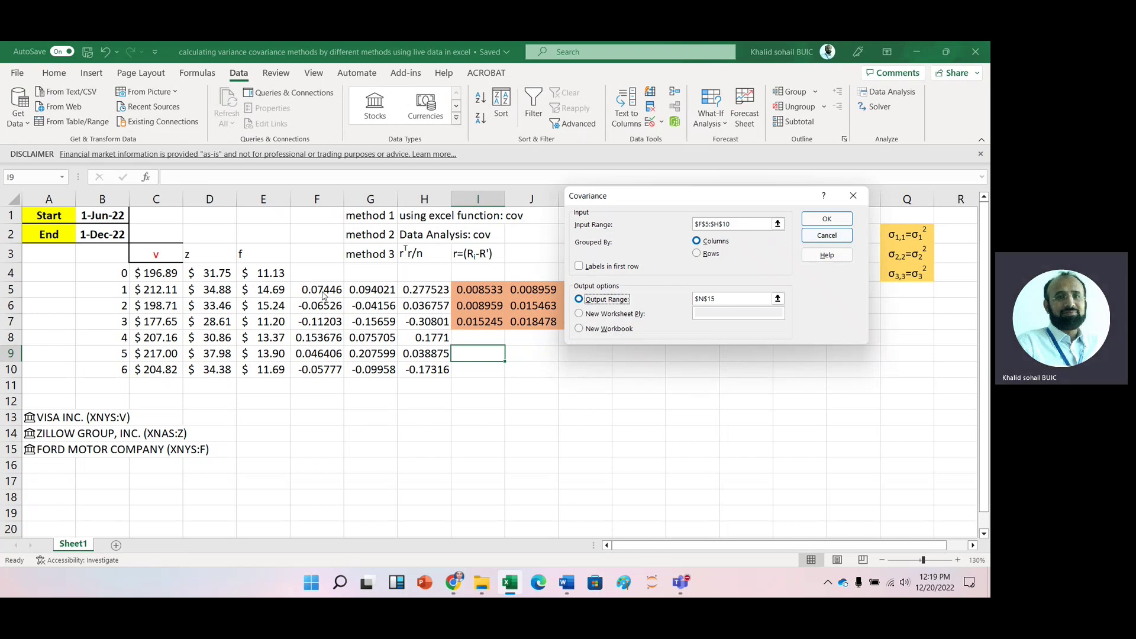
- Clear the Covariance input range and reselect the returns $F$5:$H$10 as the input
left_click(735, 226)
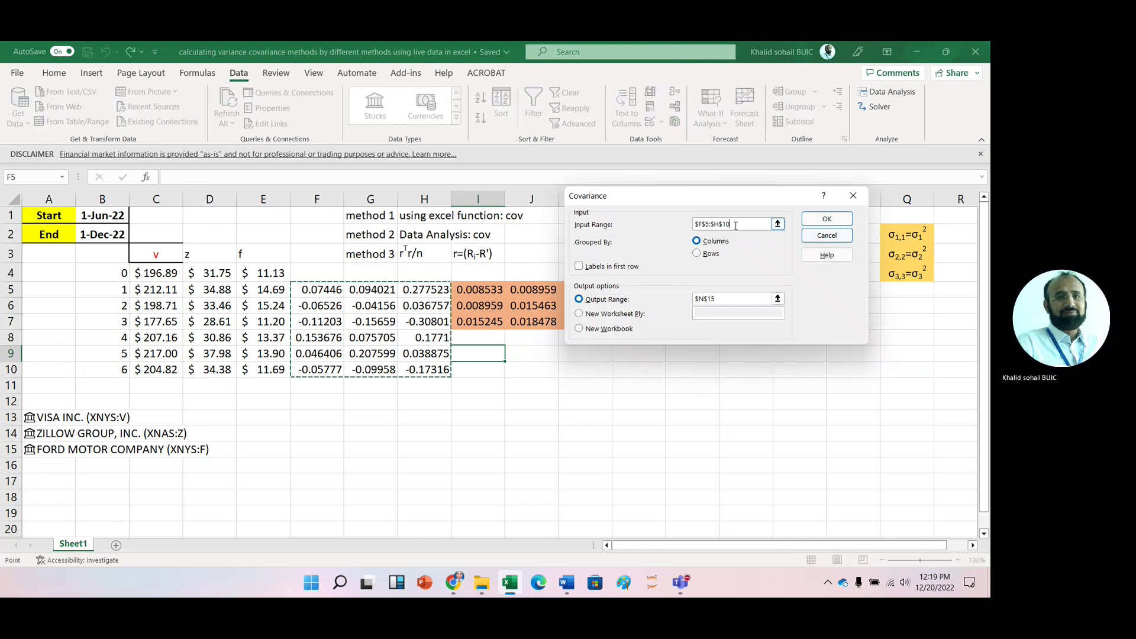
key("BackSpace")
key("BackSpace")
key("BackSpace")
key("BackSpace")
key("BackSpace")
key("BackSpace")
key("BackSpace")
key("BackSpace")
key("BackSpace")
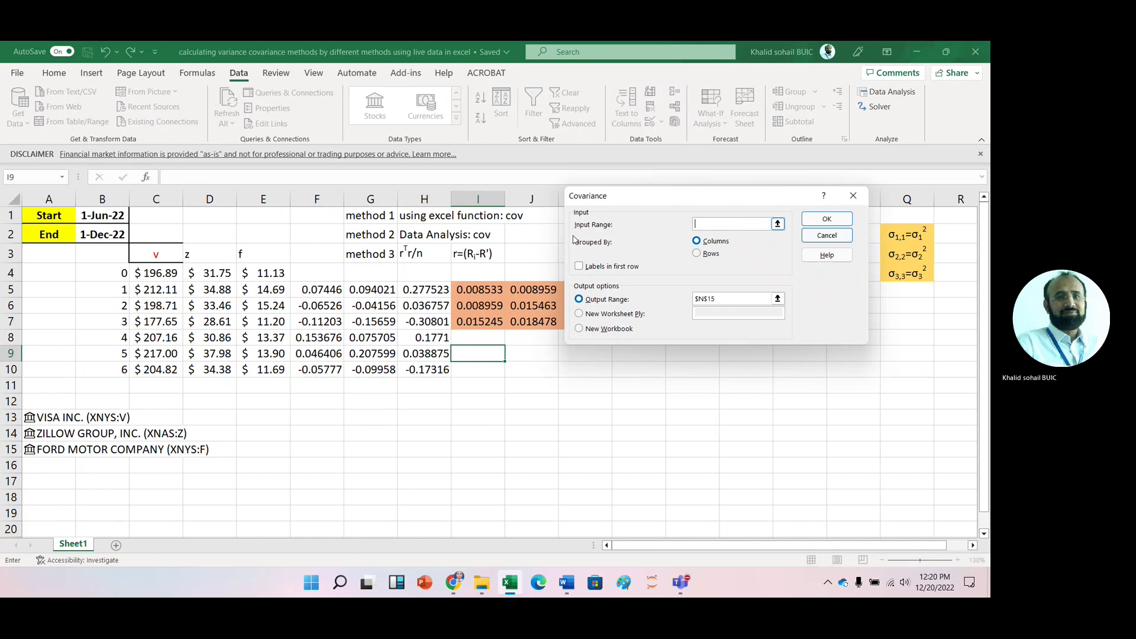
left_click(316, 287)
key("shift+Right")
key("shift+Right")
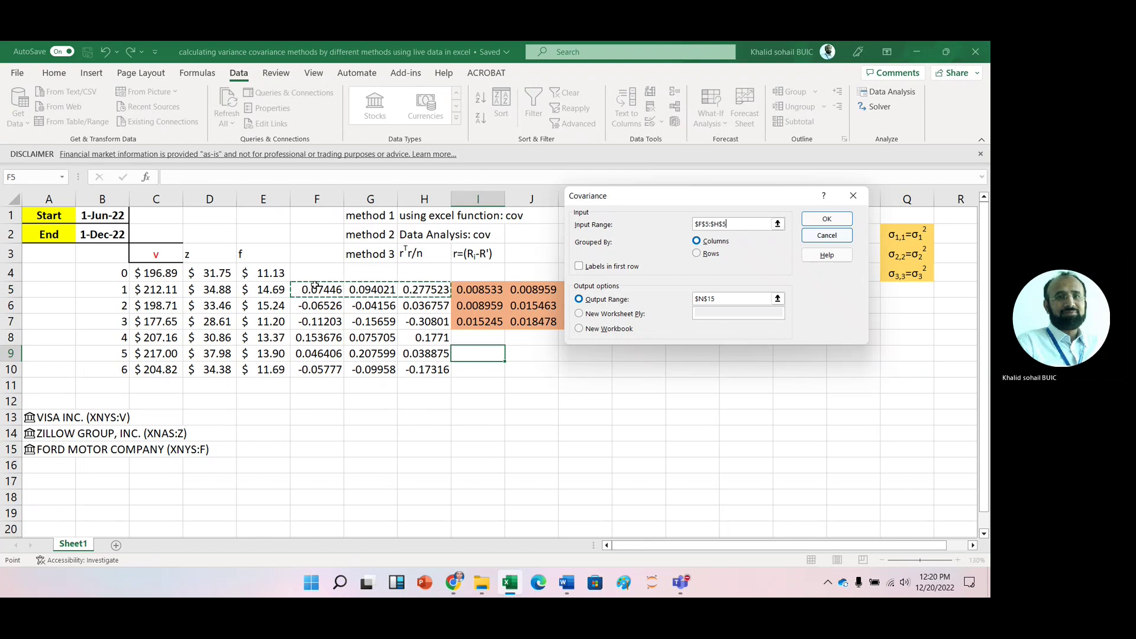
key("shift+Down")
key("shift+Down")
key("shift+Down")
key("shift+Down")
key("shift+Down")
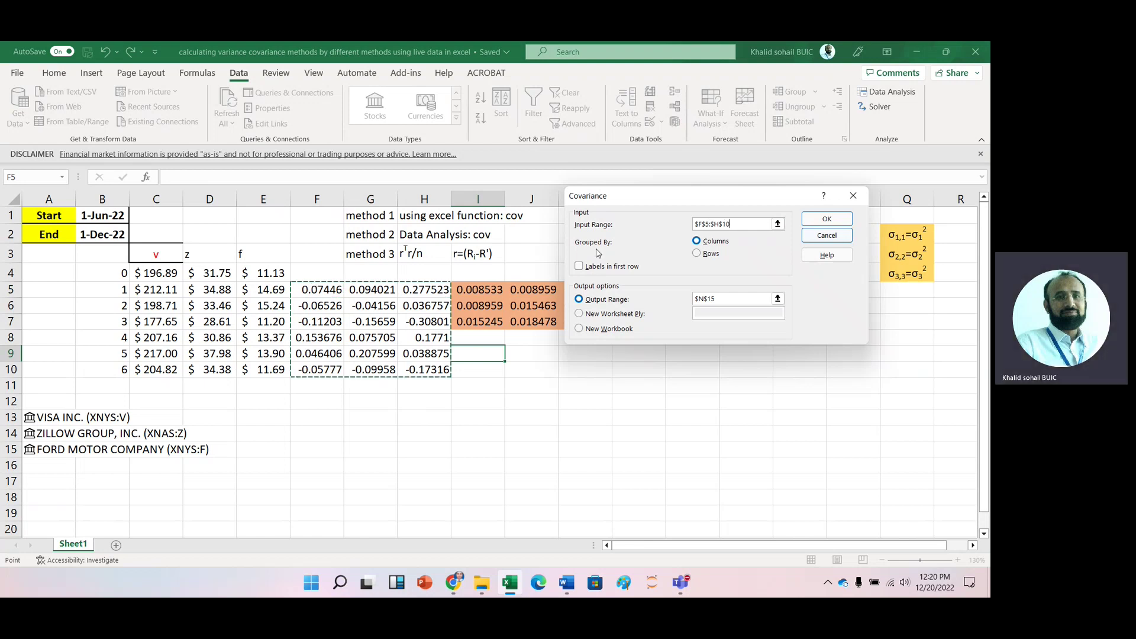
- Set the Covariance output range to cell I9 instead of the existing location and generate the covariance table
left_click(579, 300)
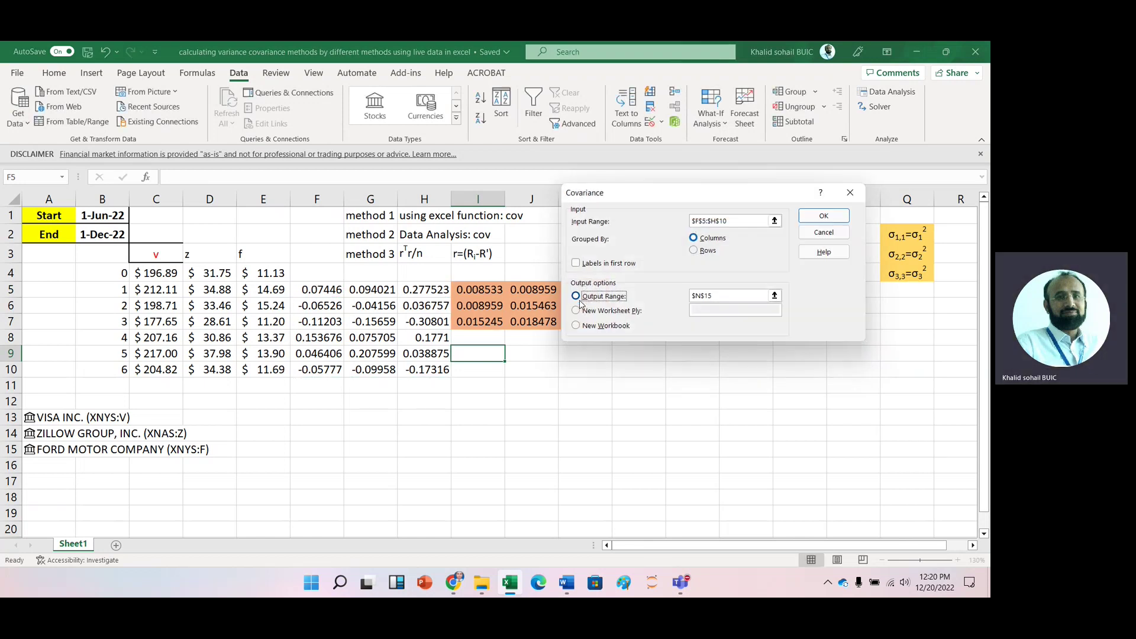
left_click(724, 298)
key("BackSpace")
key("BackSpace")
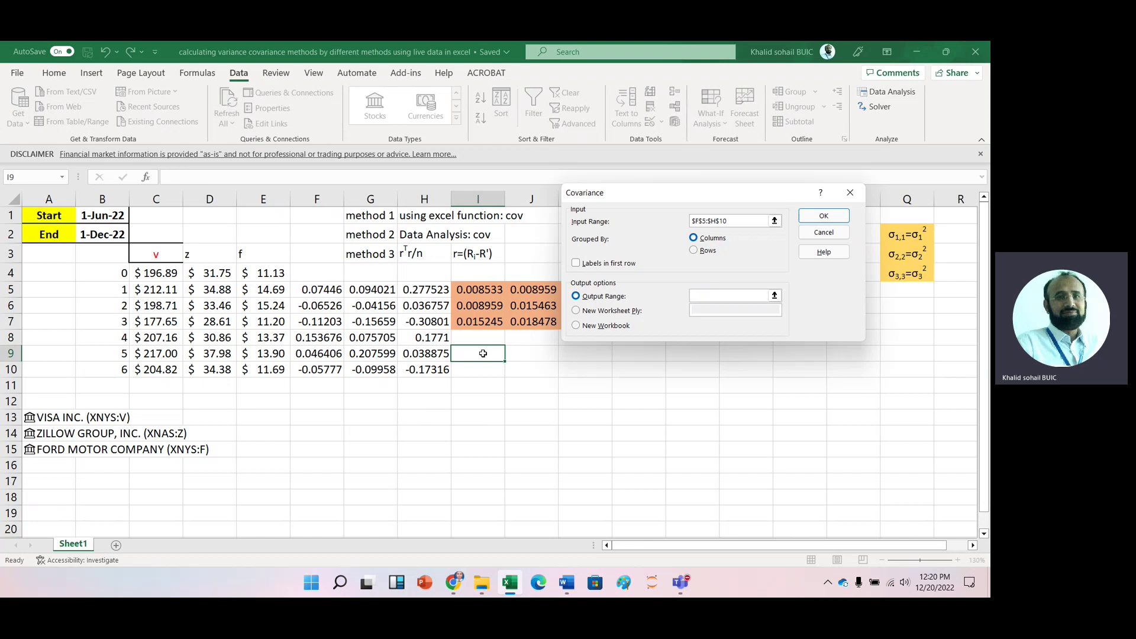
left_click(516, 354)
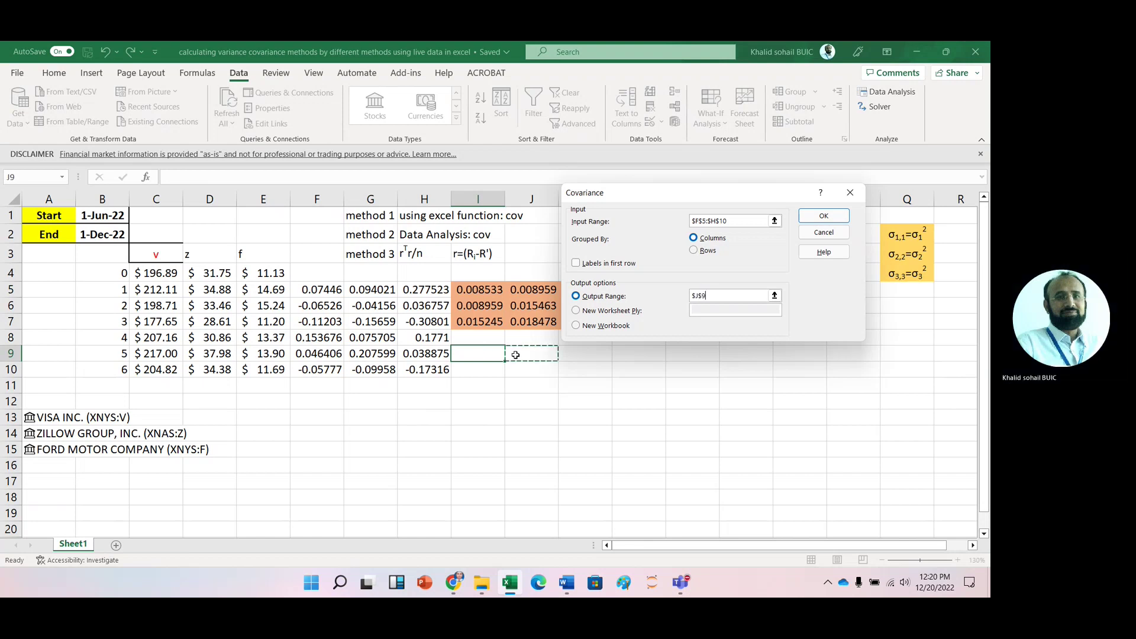
left_click(474, 356)
left_click(824, 216)
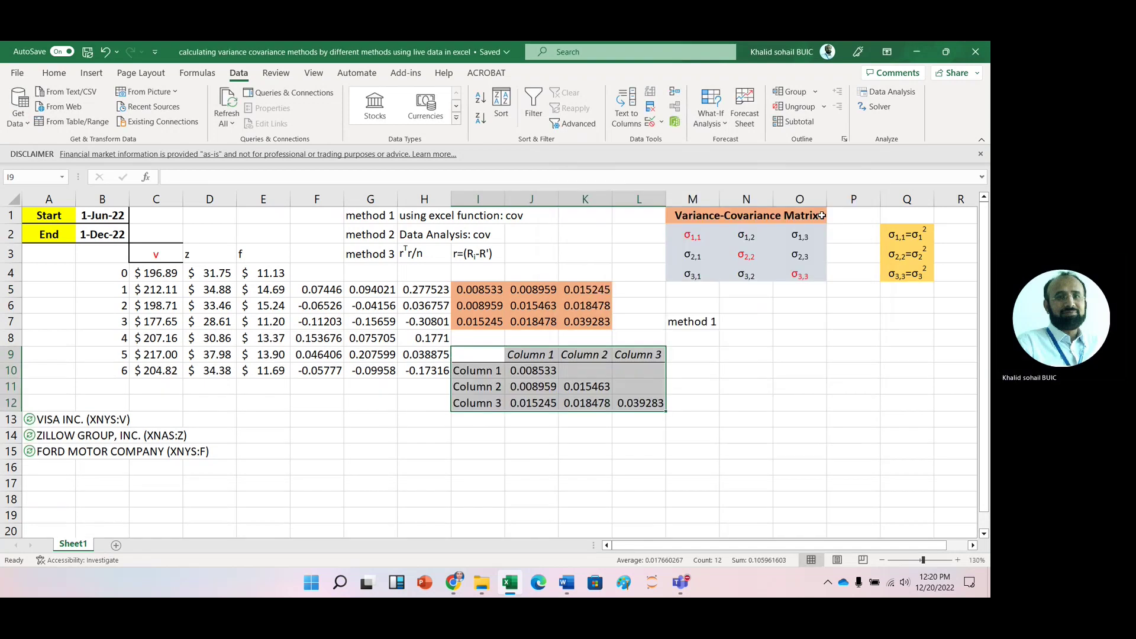
left_click(540, 481)
- Shade the diagonal variance cells J10, K11 and L12 of the generated table with the orange fill
left_click(541, 371)
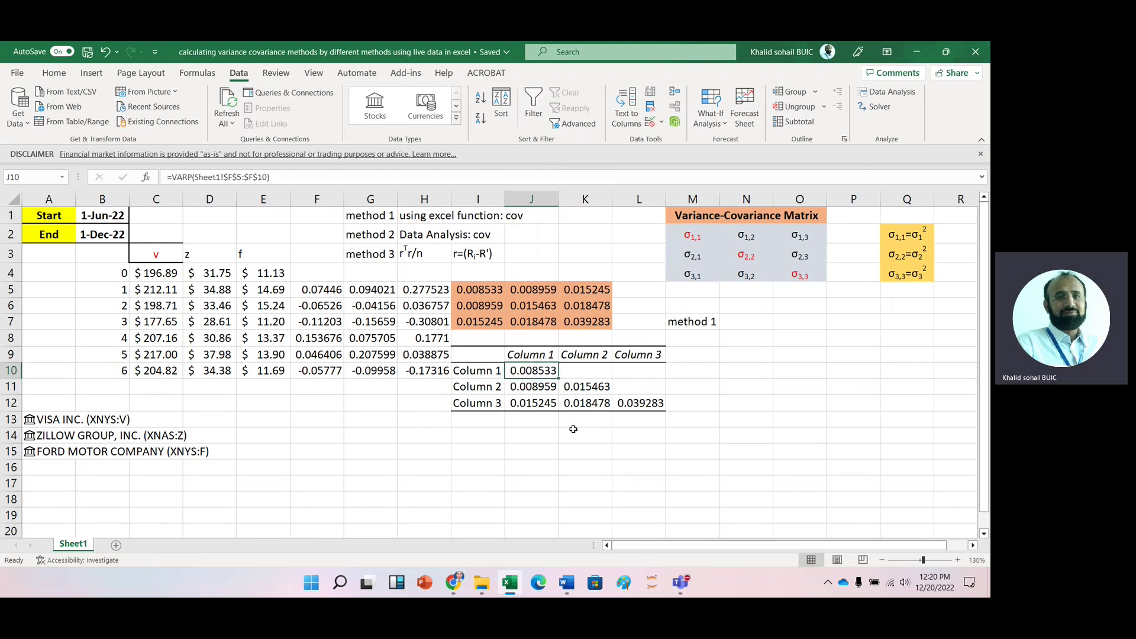
left_click(58, 80)
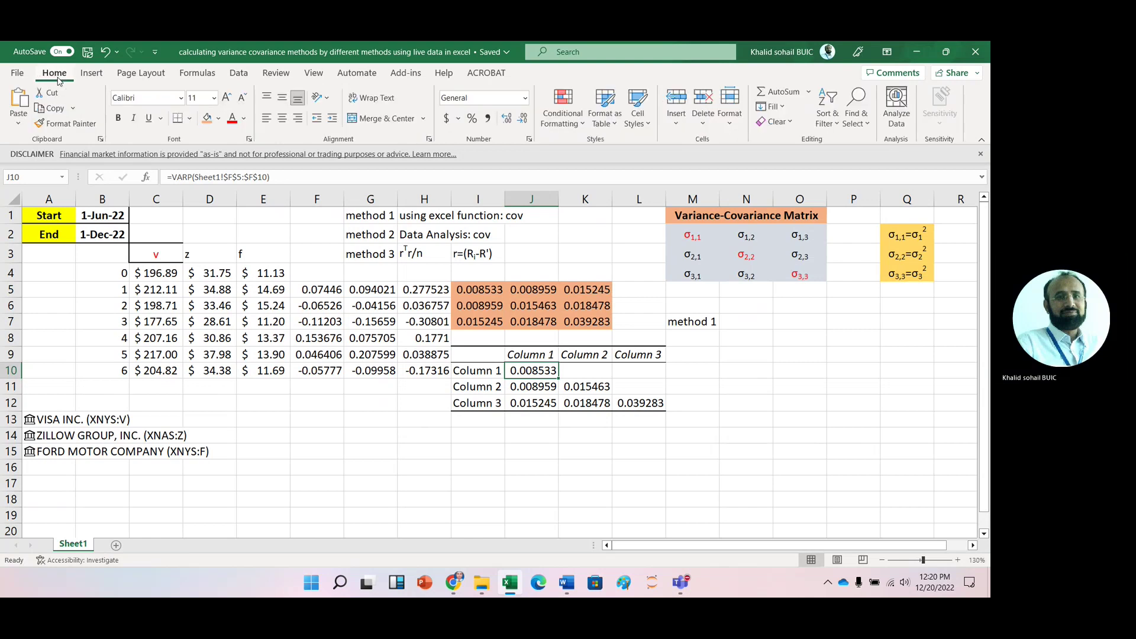
left_click(208, 119)
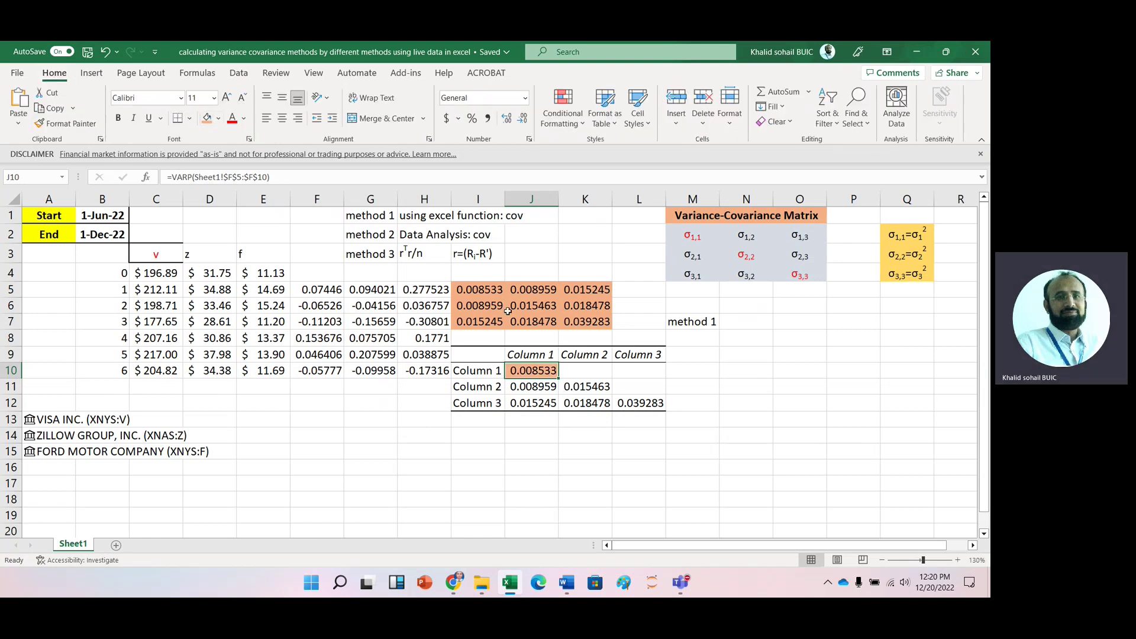
left_click(579, 387)
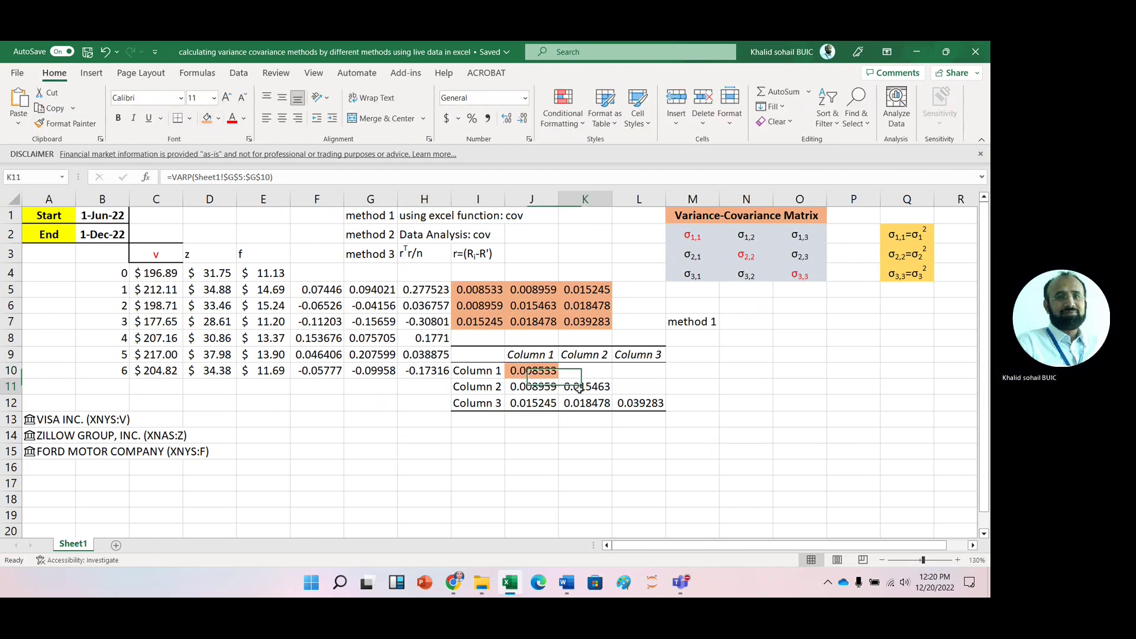
left_click(208, 125)
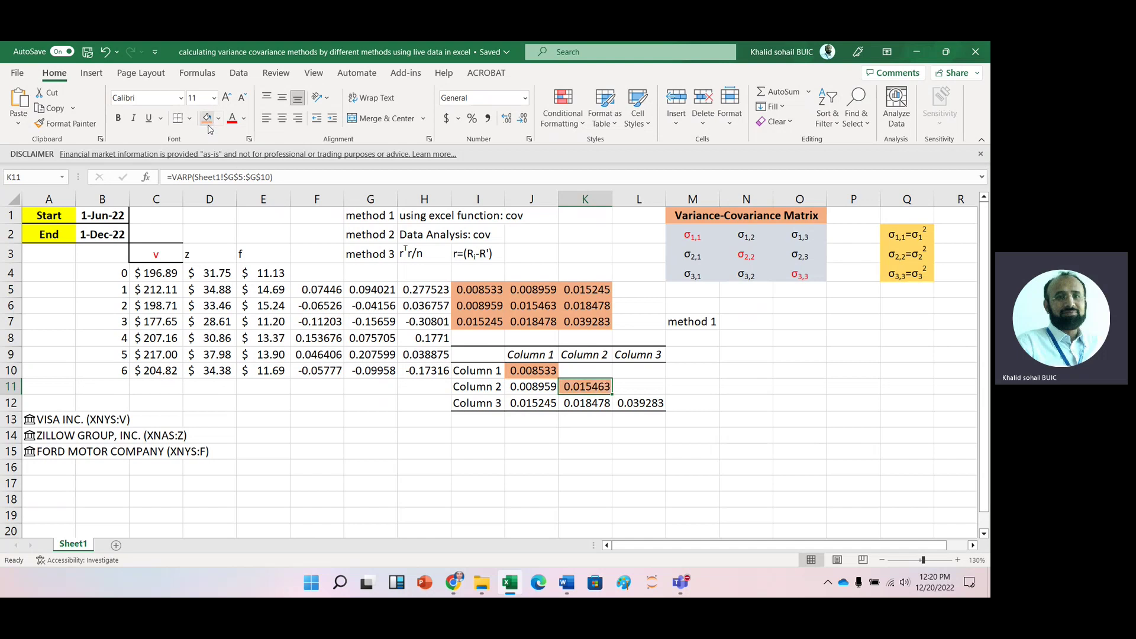
left_click(639, 404)
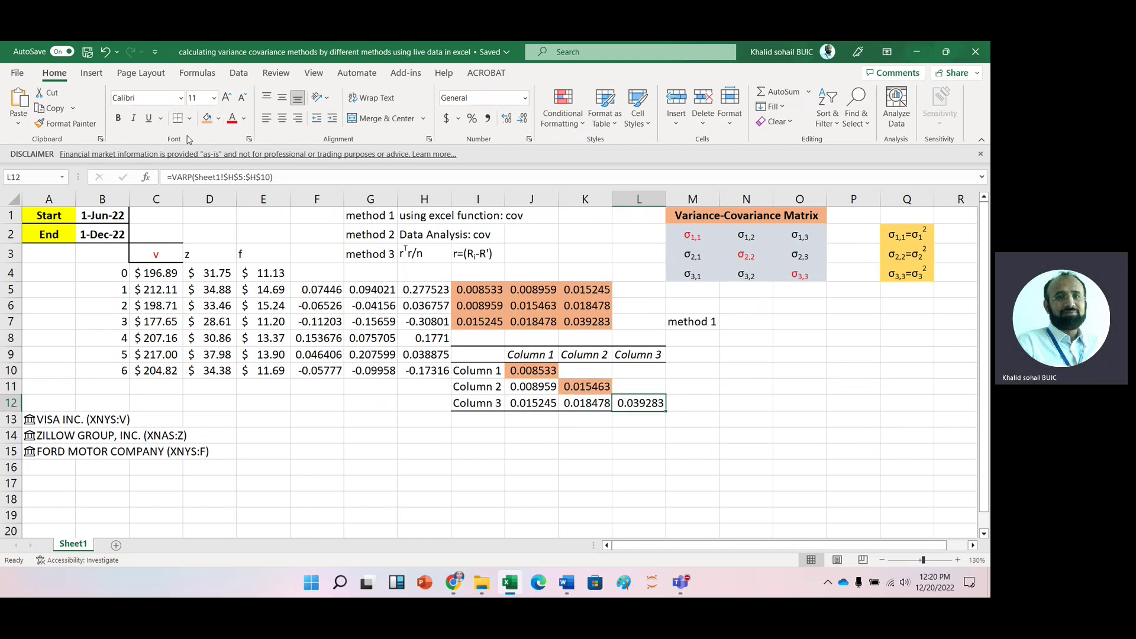
left_click(207, 118)
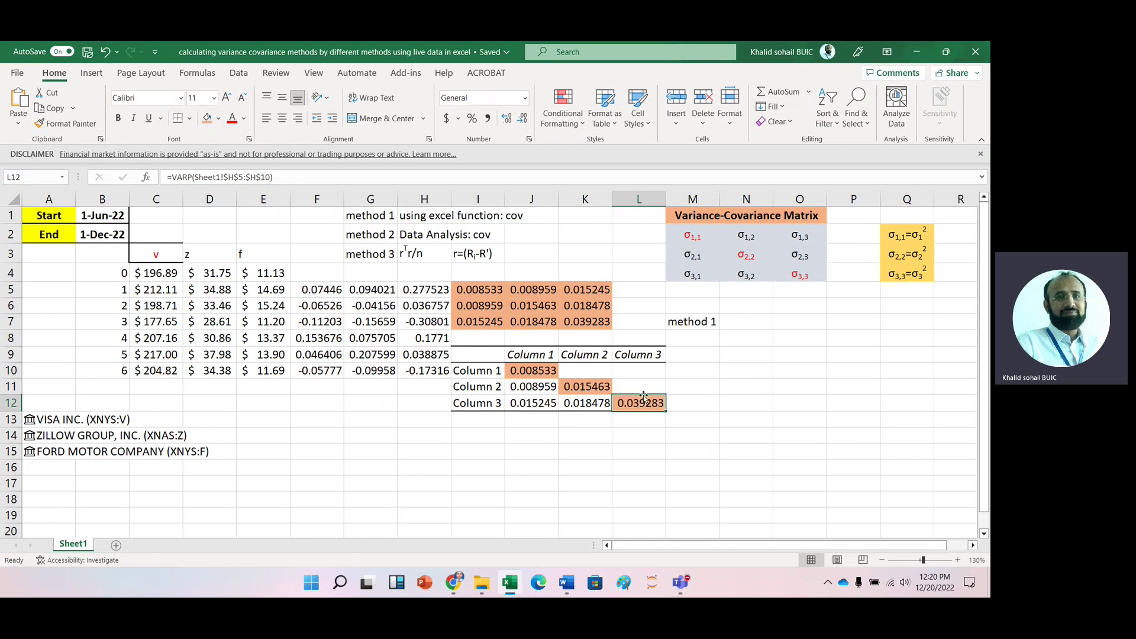
left_click(528, 439)
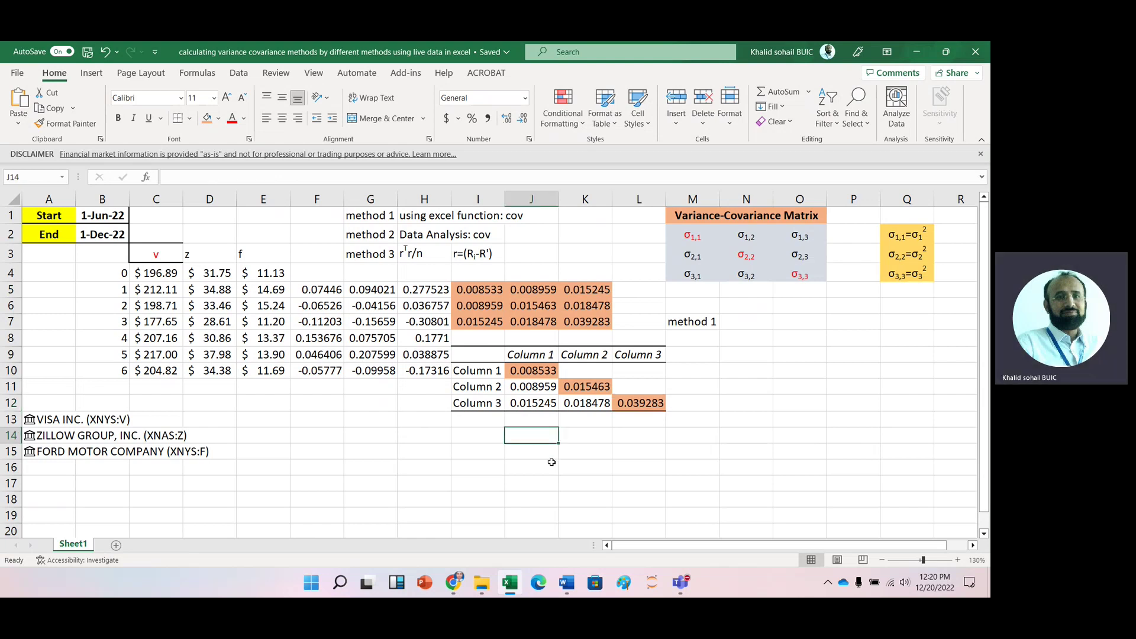
- Copy the covariance values J10:L12 and paste them transposed at J14
left_click(531, 369)
key("shift+Down")
key("shift+Down")
key("shift+Right")
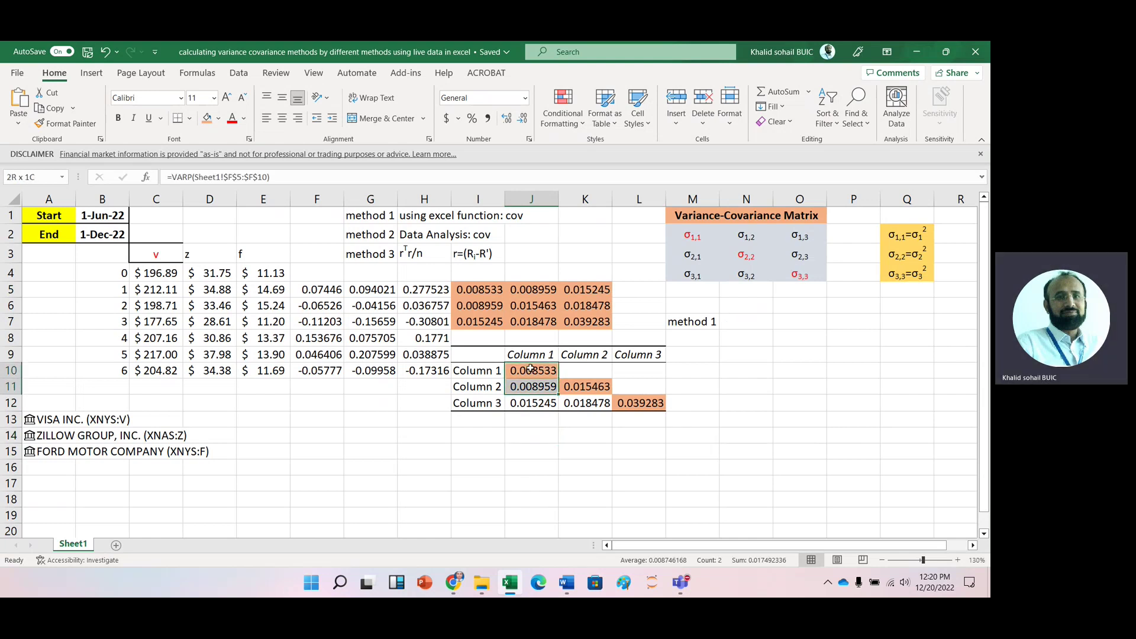
key("shift+Right")
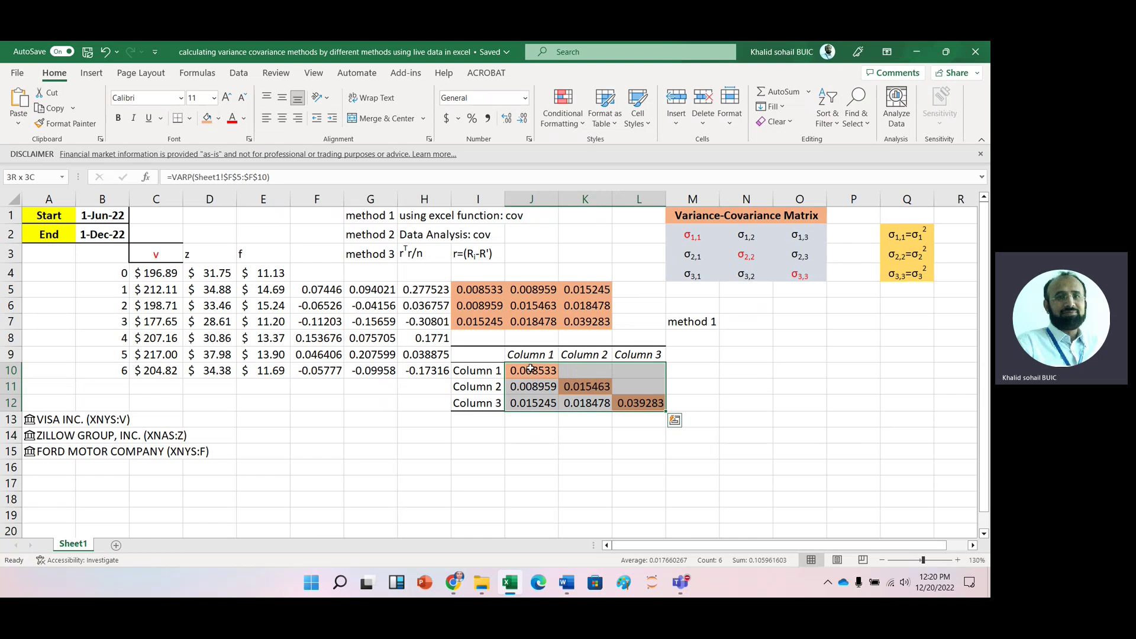
key("ctrl+c")
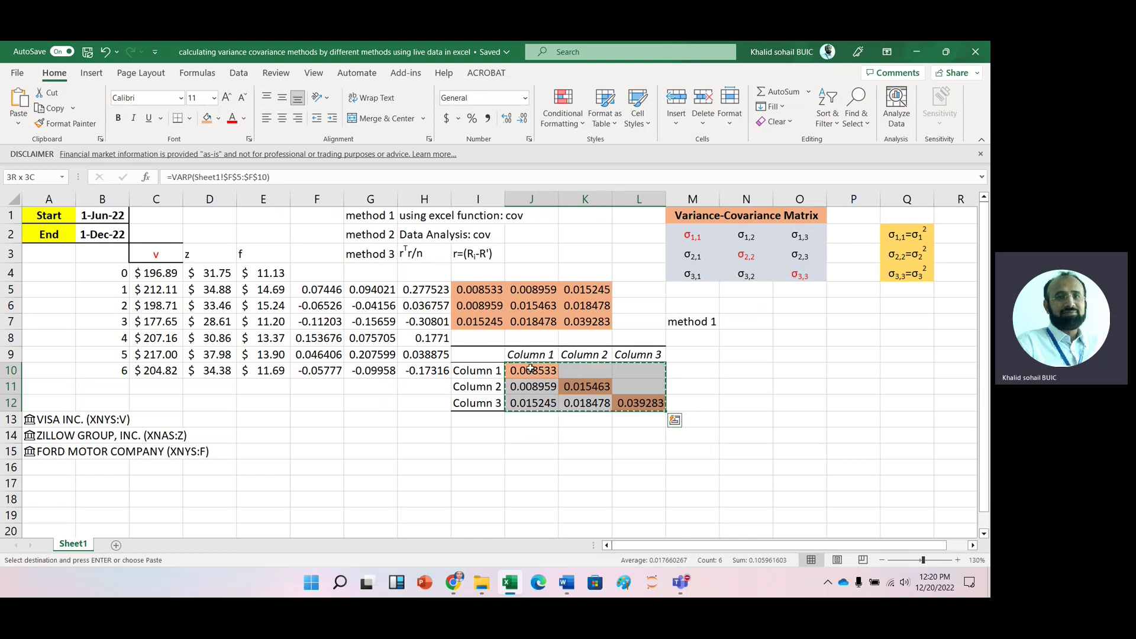
right_click(534, 434)
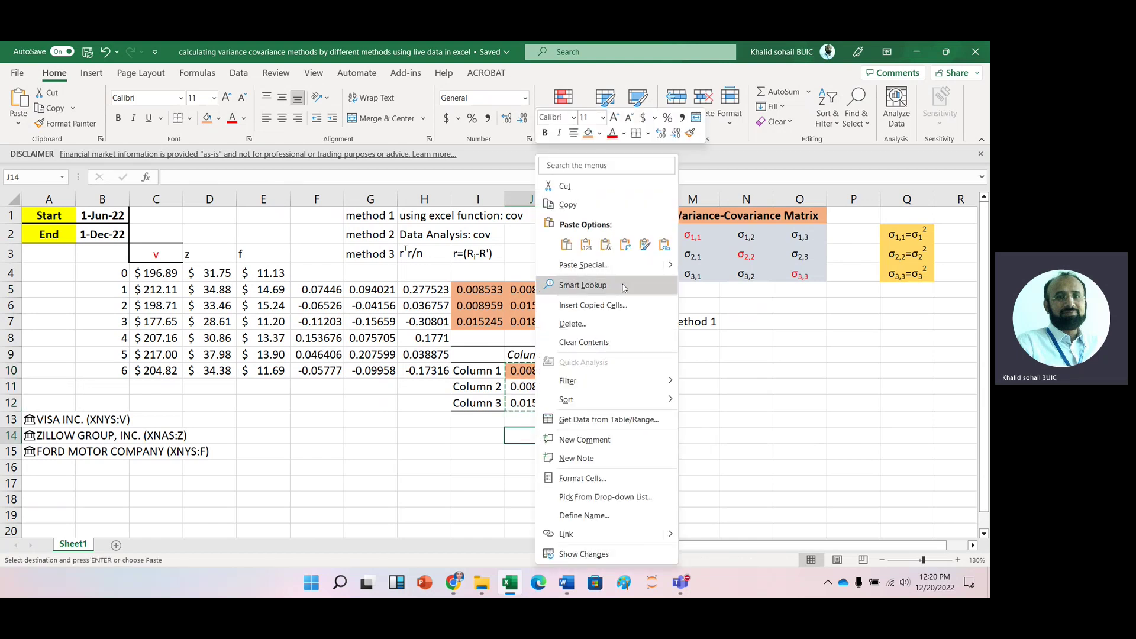
left_click(626, 248)
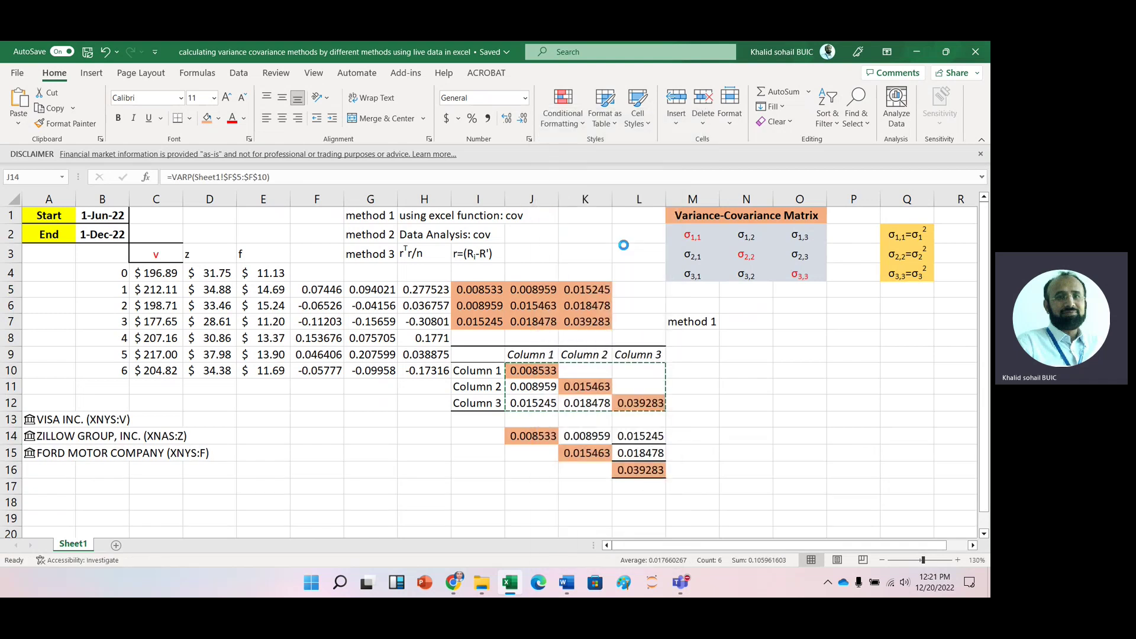
- Add the original and transposed tables with =J10+J14 in J18 and fill the formula across J18:L20
left_click(547, 504)
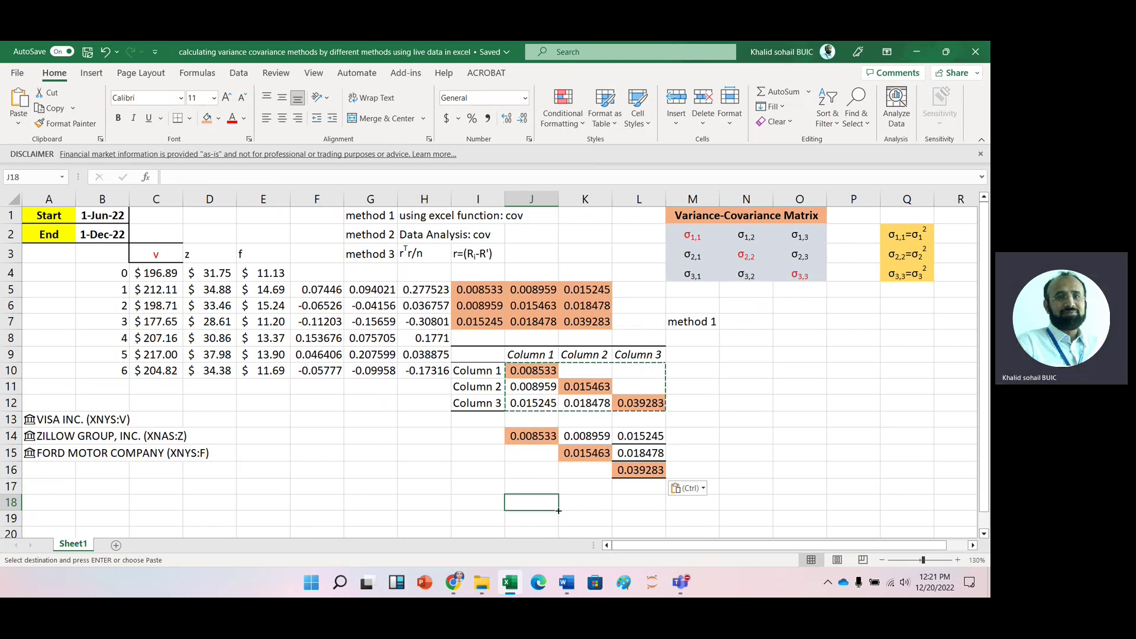
type("=")
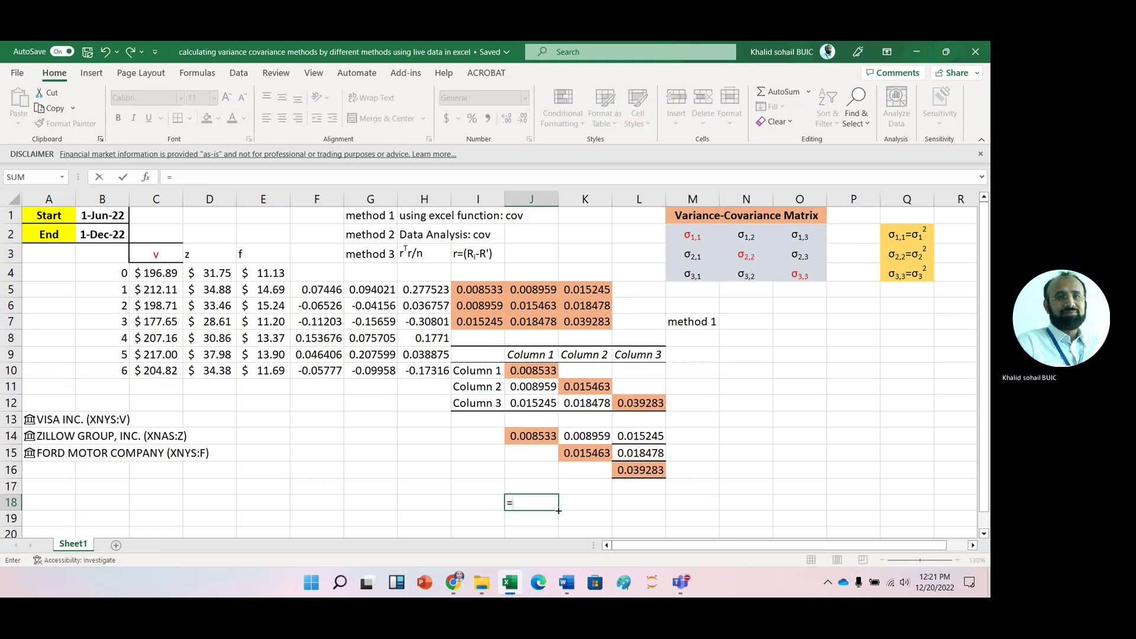
left_click(531, 371)
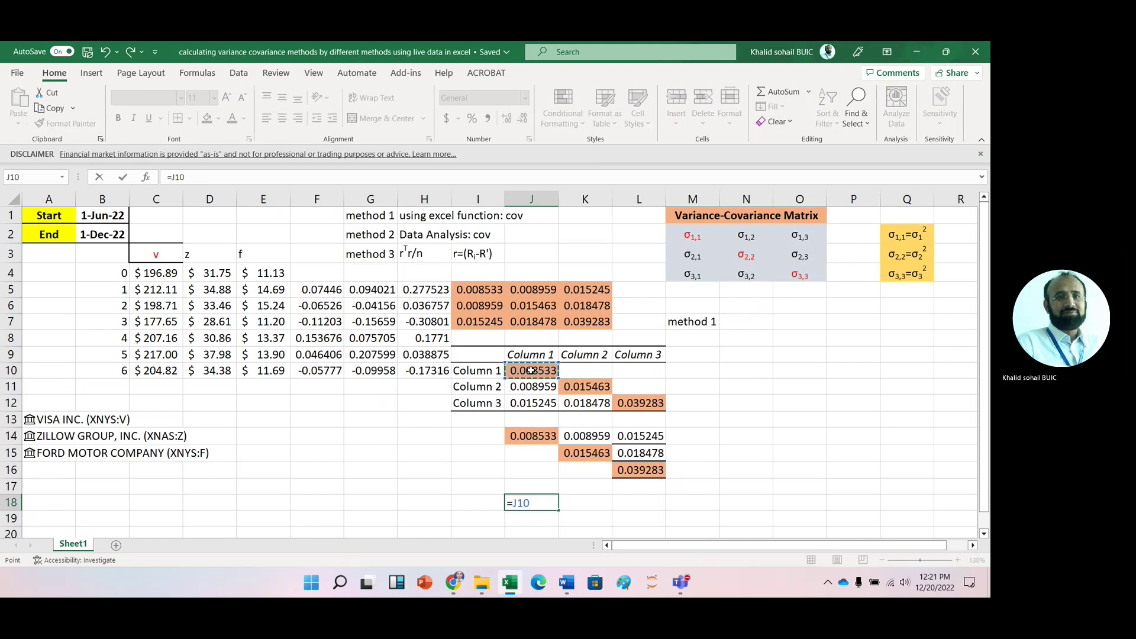
type("+")
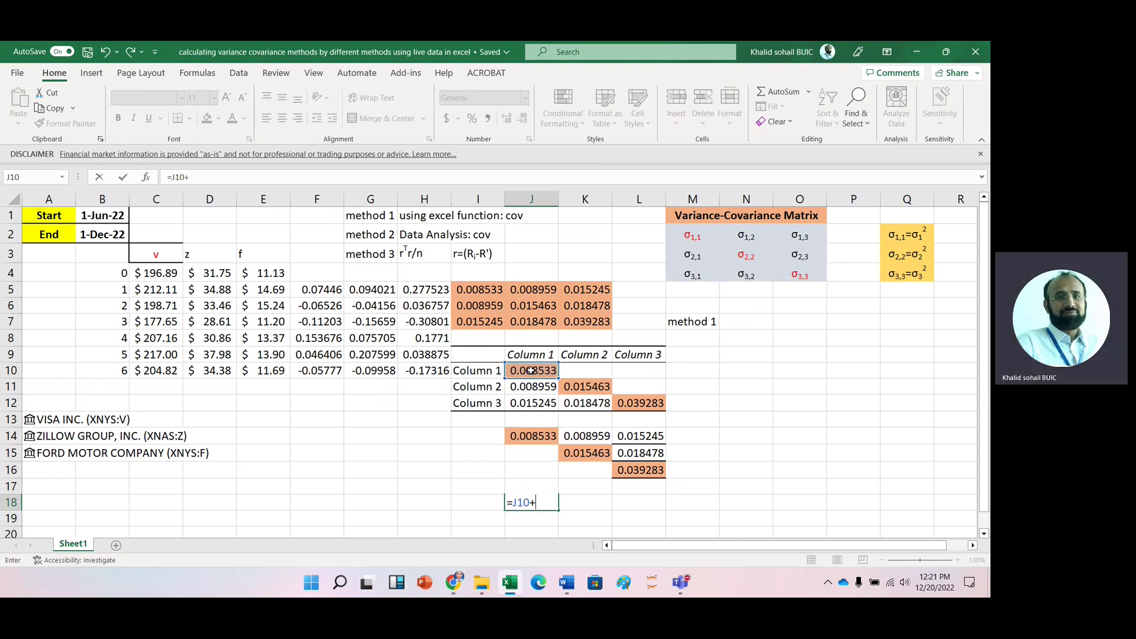
left_click(531, 436)
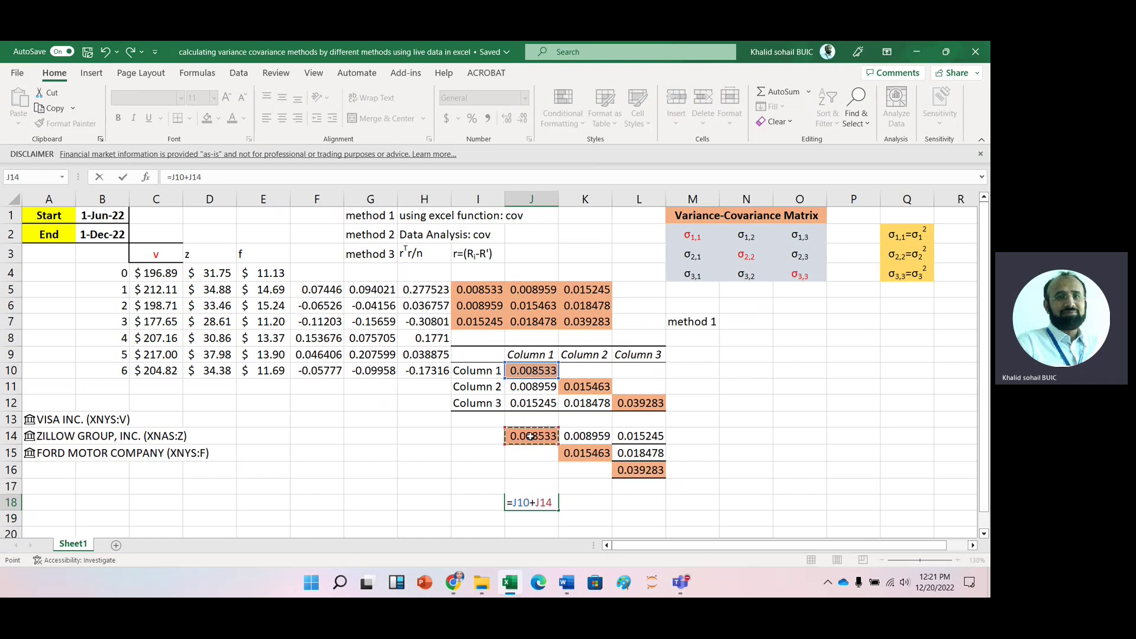
key("Return")
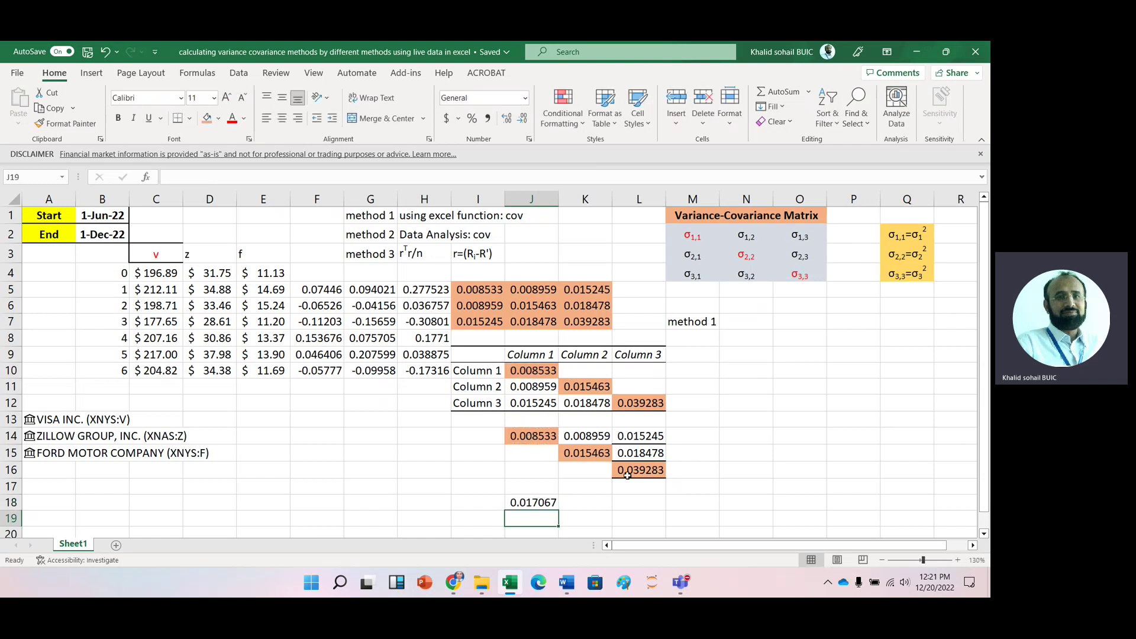
left_click(538, 502)
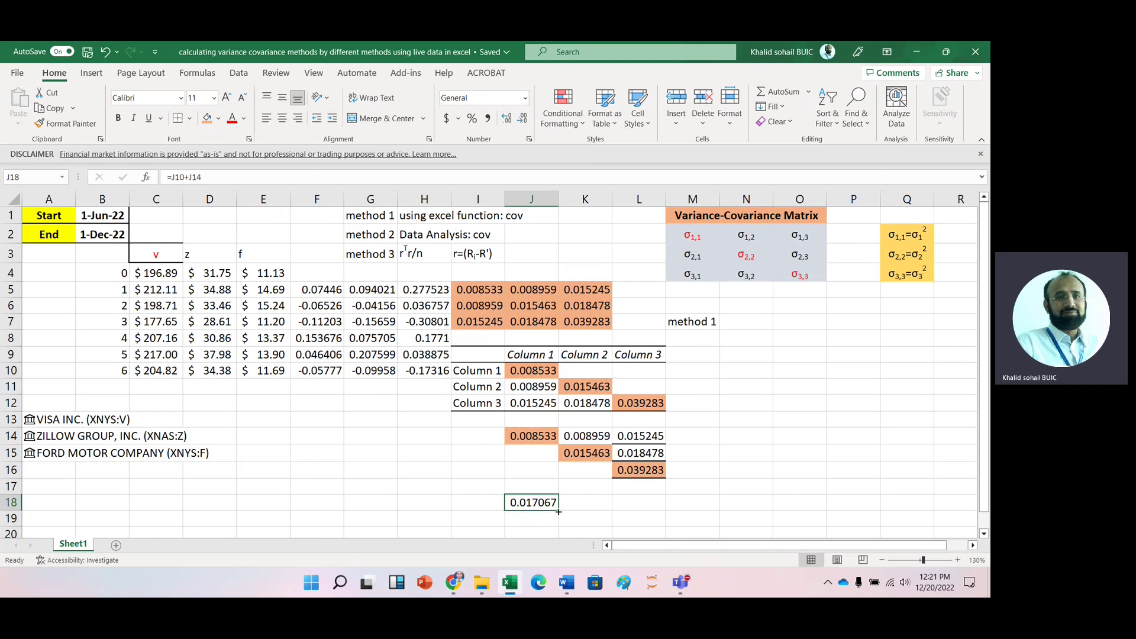
left_click_drag(558, 510, 670, 535)
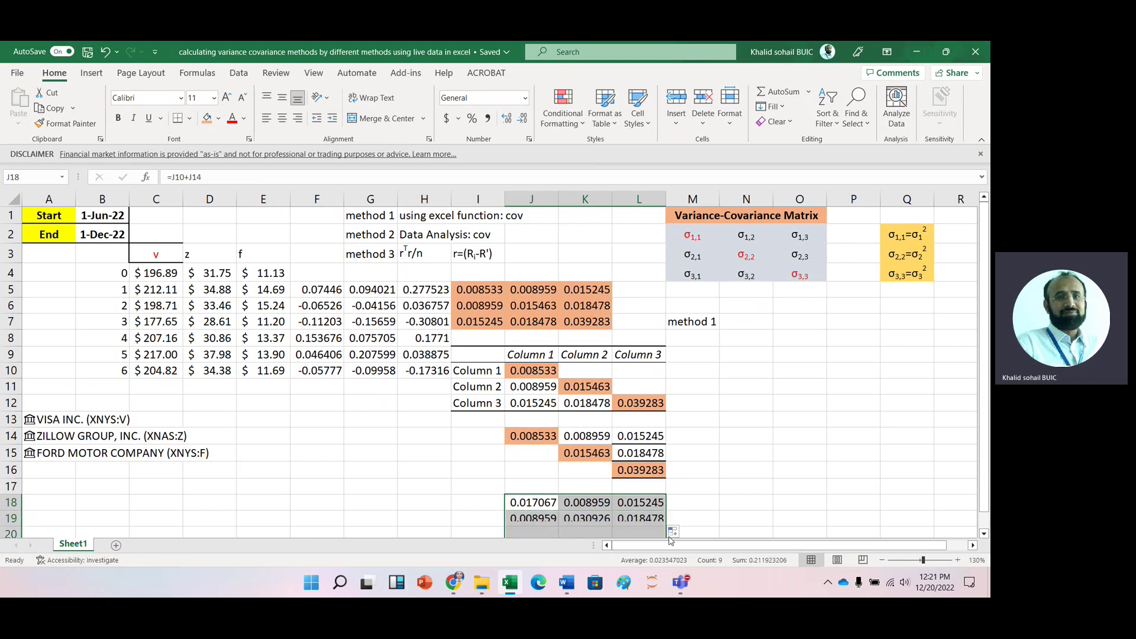
- Delete the duplicate diagonal values in J14, K15 and L16 of the transposed table
left_click(535, 439)
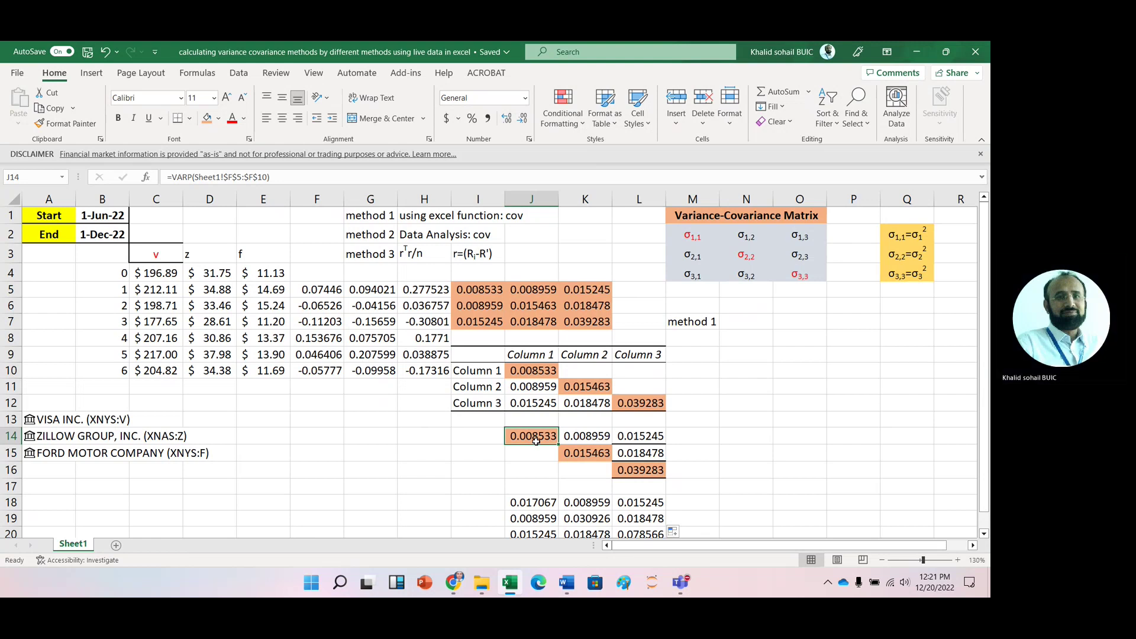
key("Delete")
key("Right")
key("Down")
key("Delete")
key("Right")
key("Down")
key("Delete")
key("Down")
key("Down")
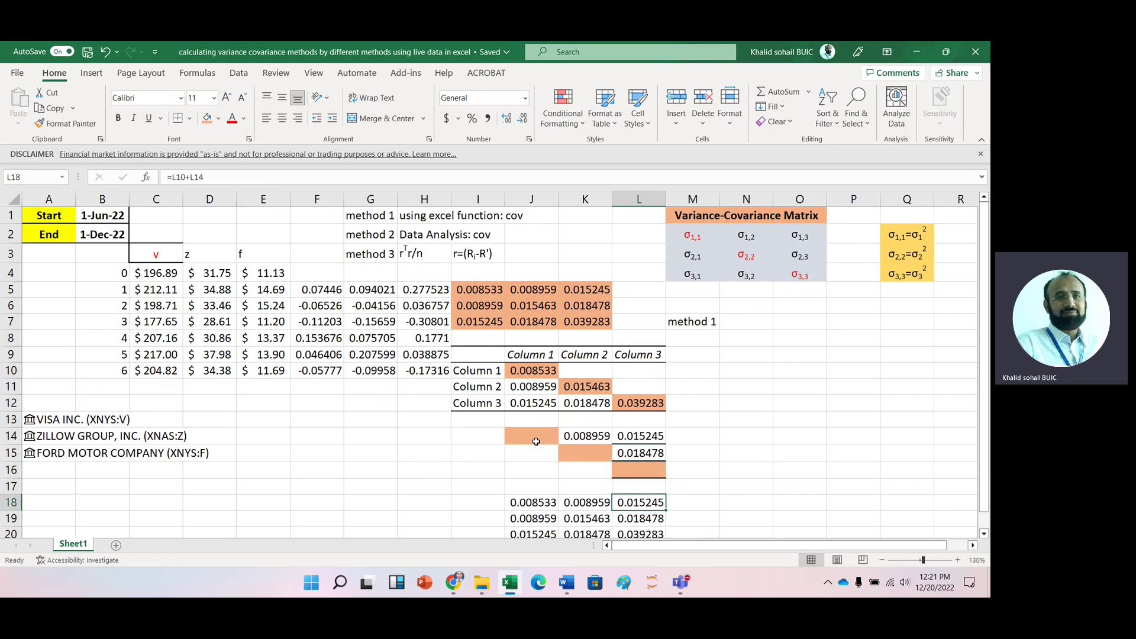
- Compare the method 1 and method 2 matrices with =I5-J18 in N10, filled across N10:P12
left_click(757, 368)
type("=")
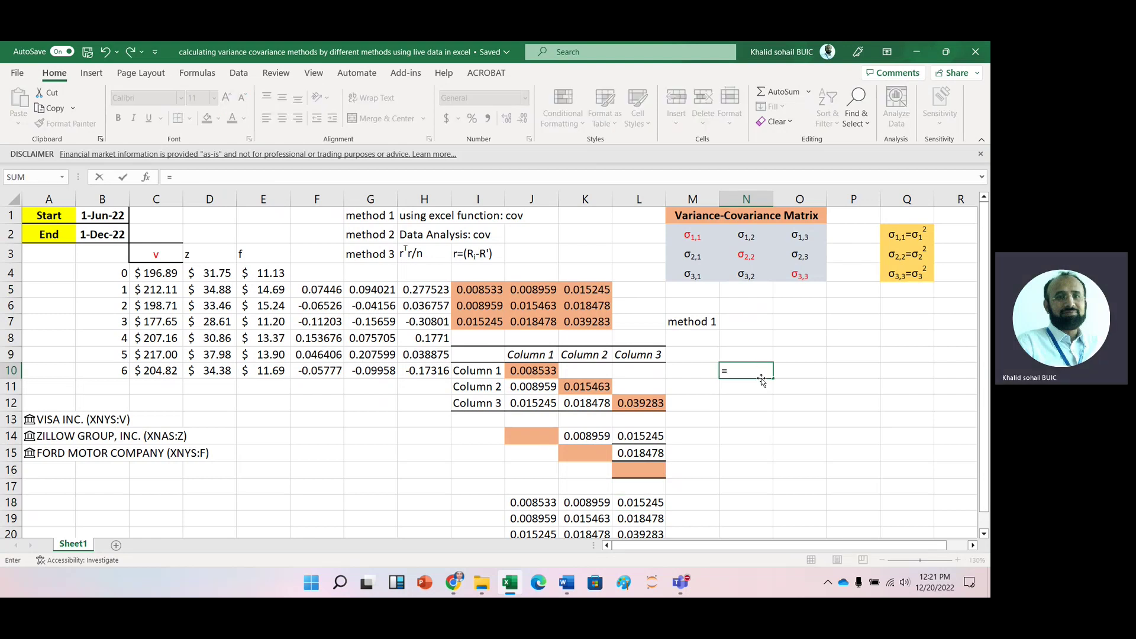
left_click(475, 291)
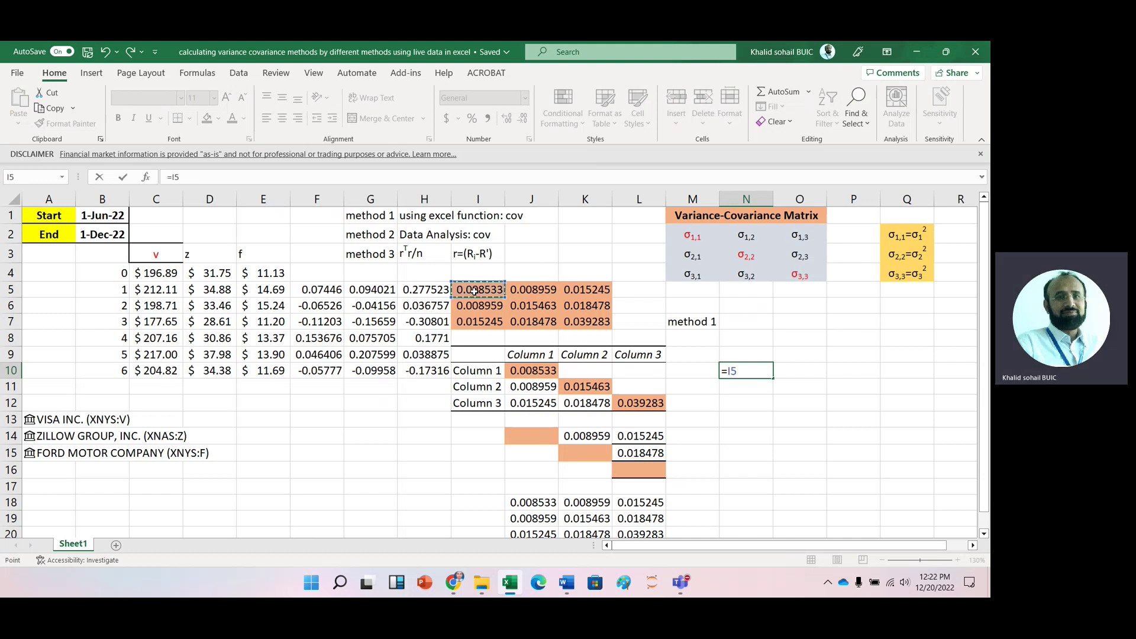
type("-")
left_click(519, 504)
key("Return")
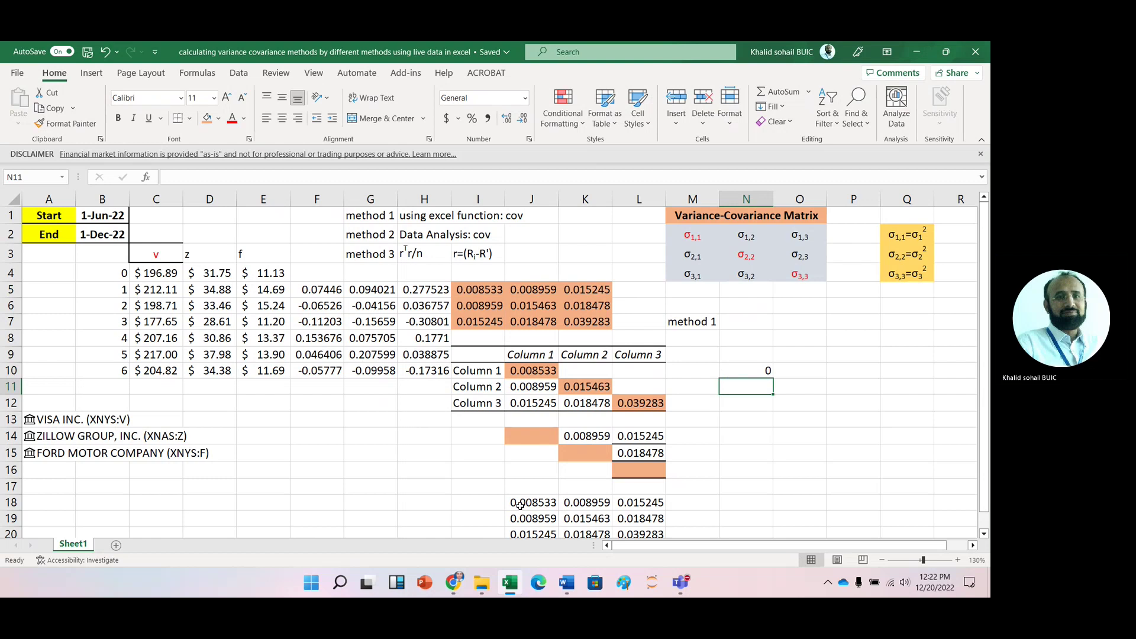
left_click(764, 370)
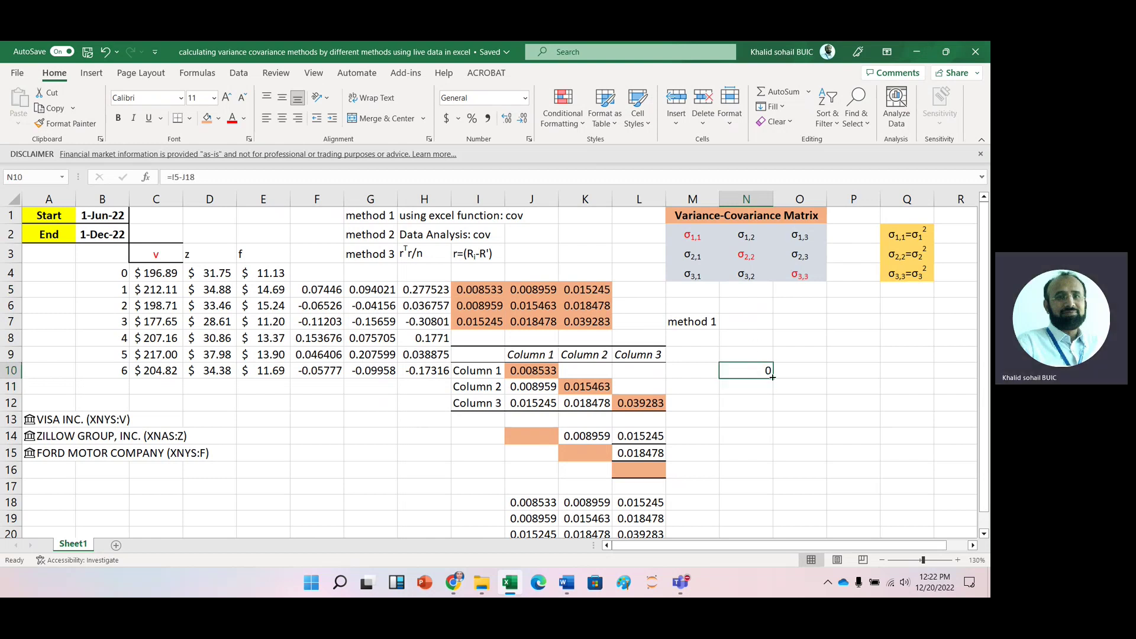
left_click_drag(772, 377, 881, 412)
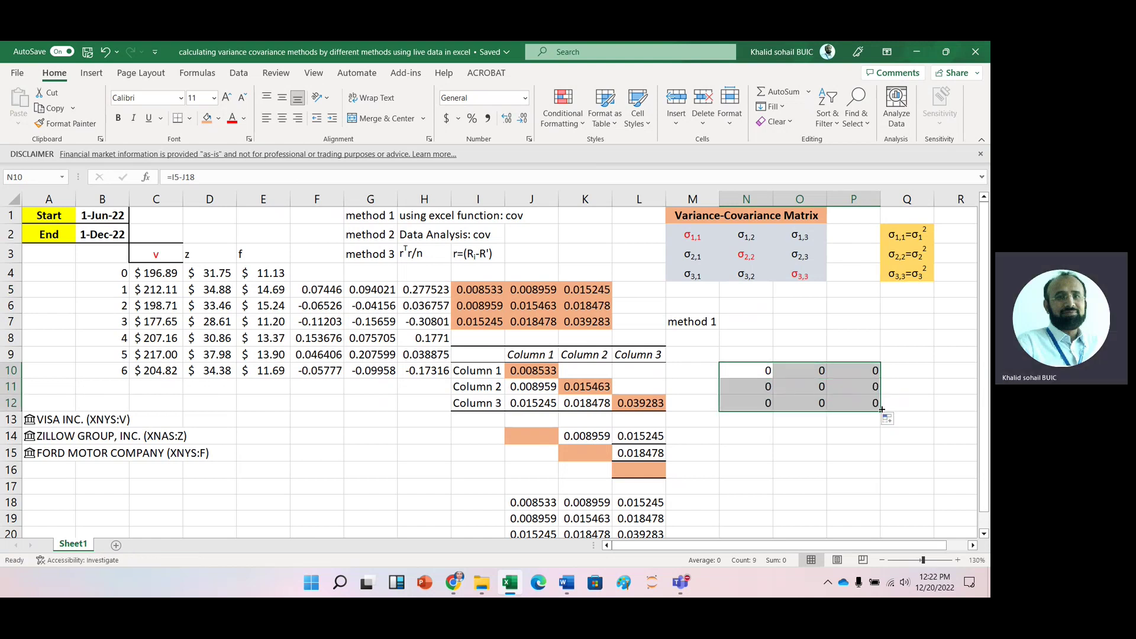
- Shade the completed method 2 matrix J18:L20 with the orange fill
left_click(531, 502)
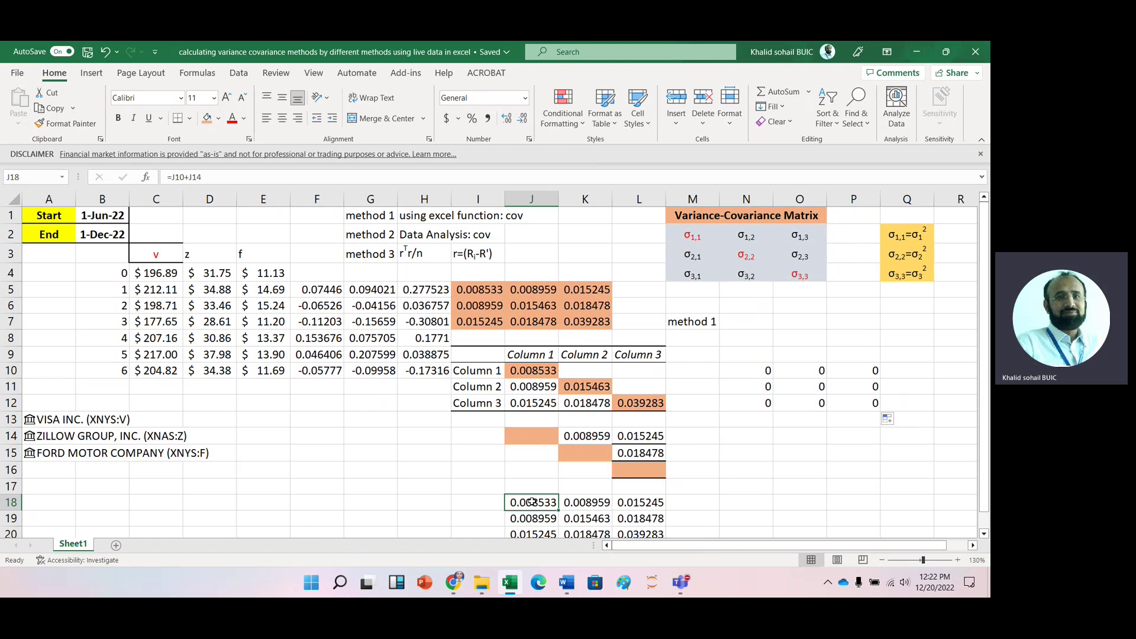
key("shift+Right")
key("shift+Right")
key("shift+Down")
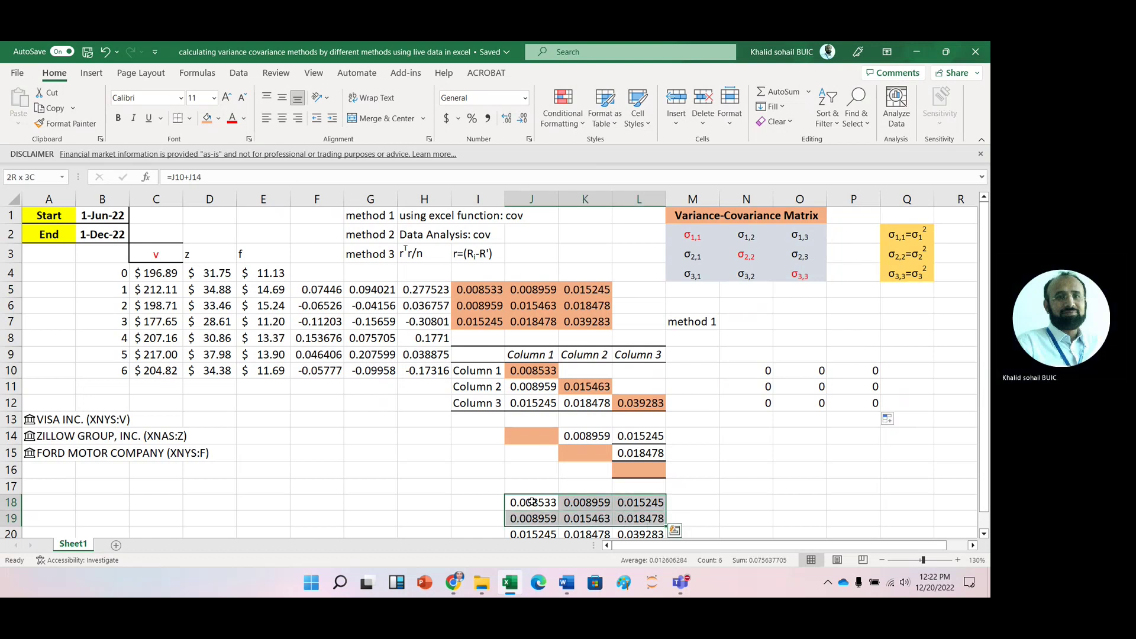
key("shift+Down")
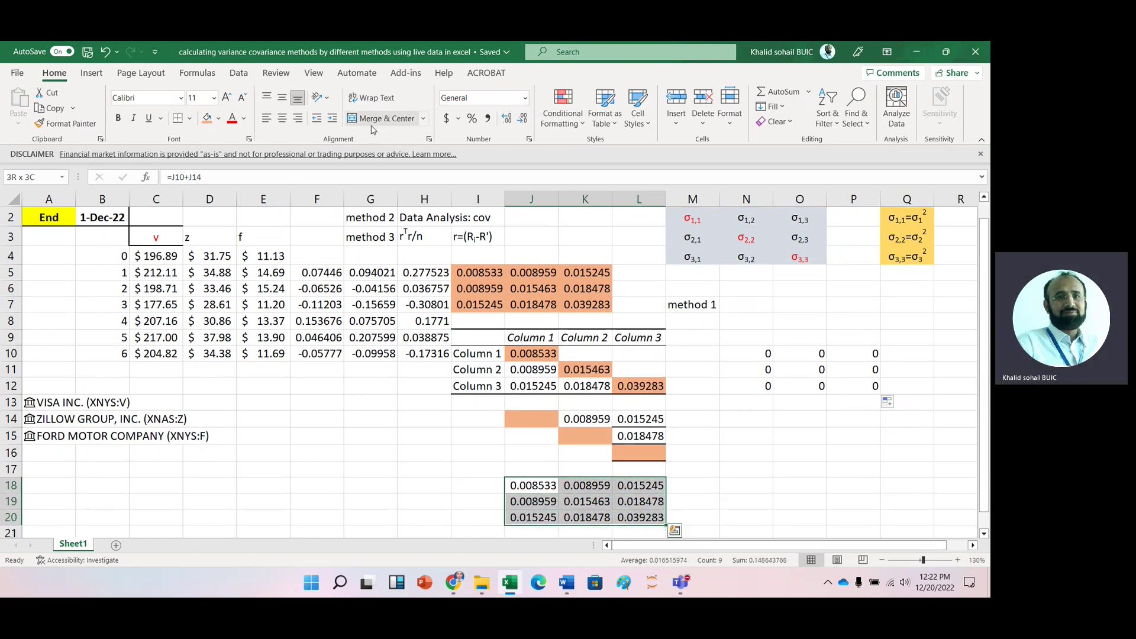
left_click(205, 118)
left_click(271, 399)
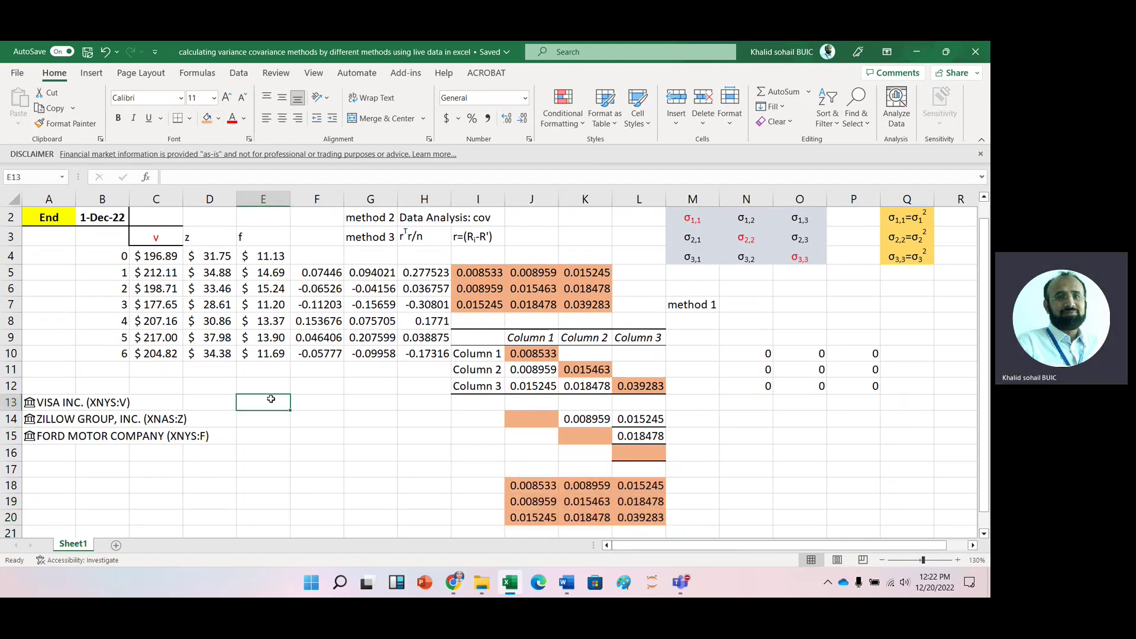
- Examine the method 3 notes in row 3, including the definition of r in I3
key("Up")
key("Up")
key("Up")
key("Up")
key("Up")
key("Up")
key("Up")
key("Up")
key("Up")
key("Up")
key("Up")
key("Up")
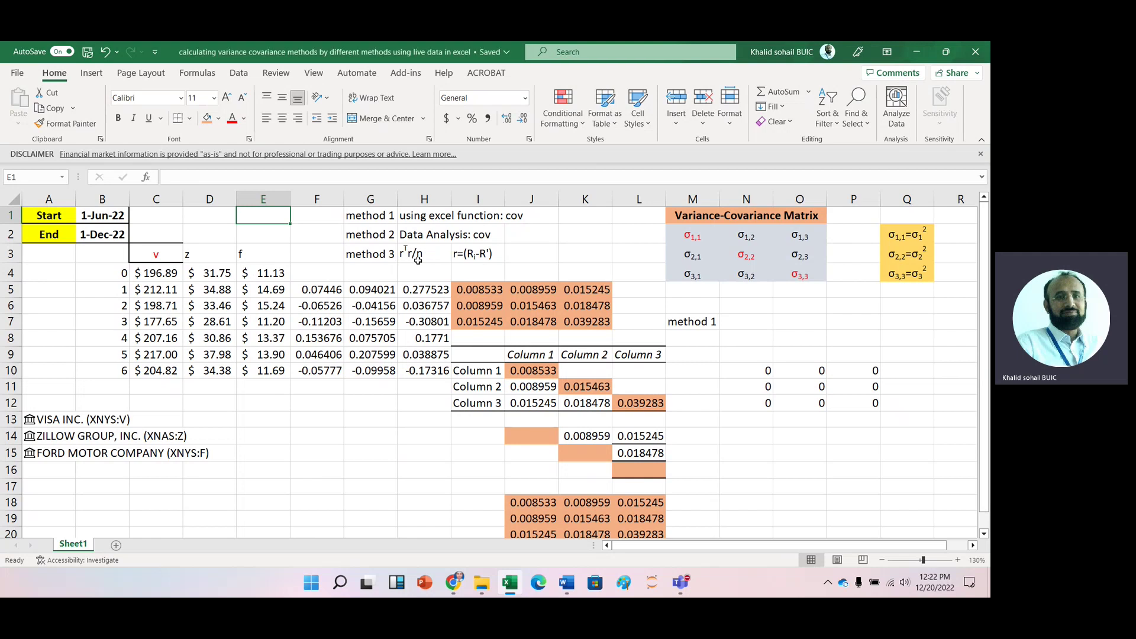
left_click(459, 263)
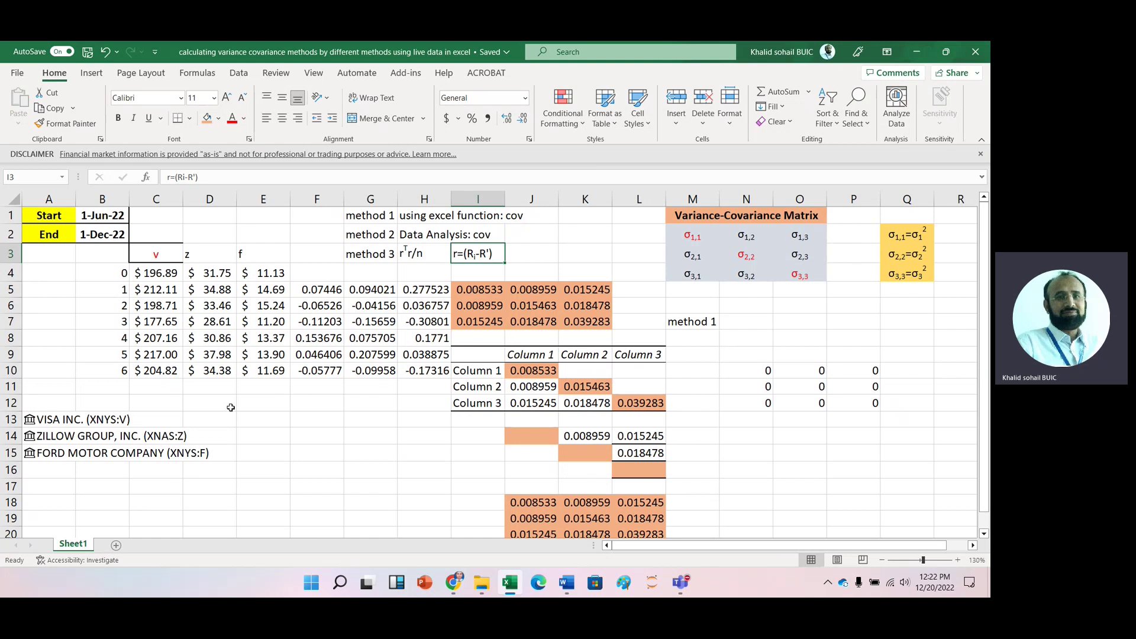
- Calculate the mean return with =AVERAGE(F5:F10) in F12 and fill it across to H12
left_click(307, 400)
type("=ave")
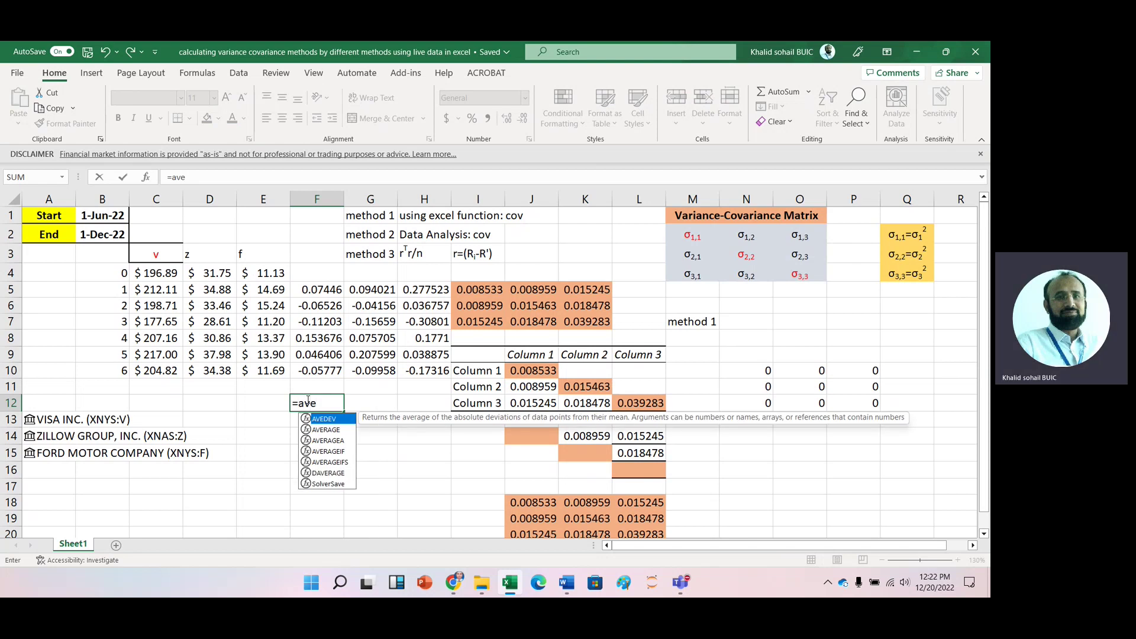
key("Down")
key("Tab")
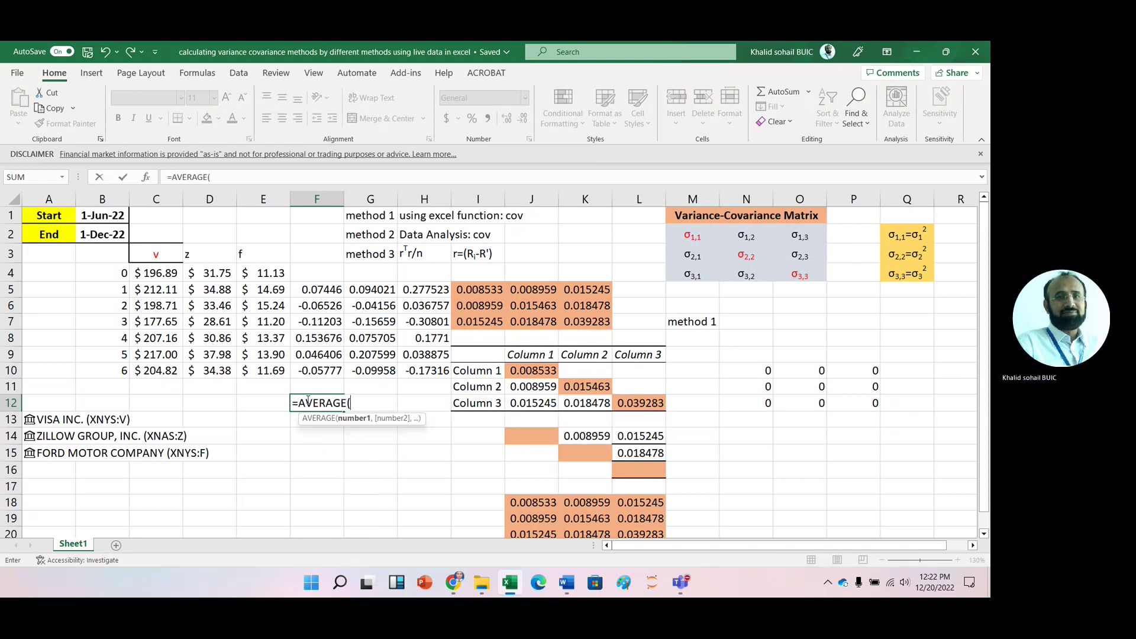
left_click(311, 289)
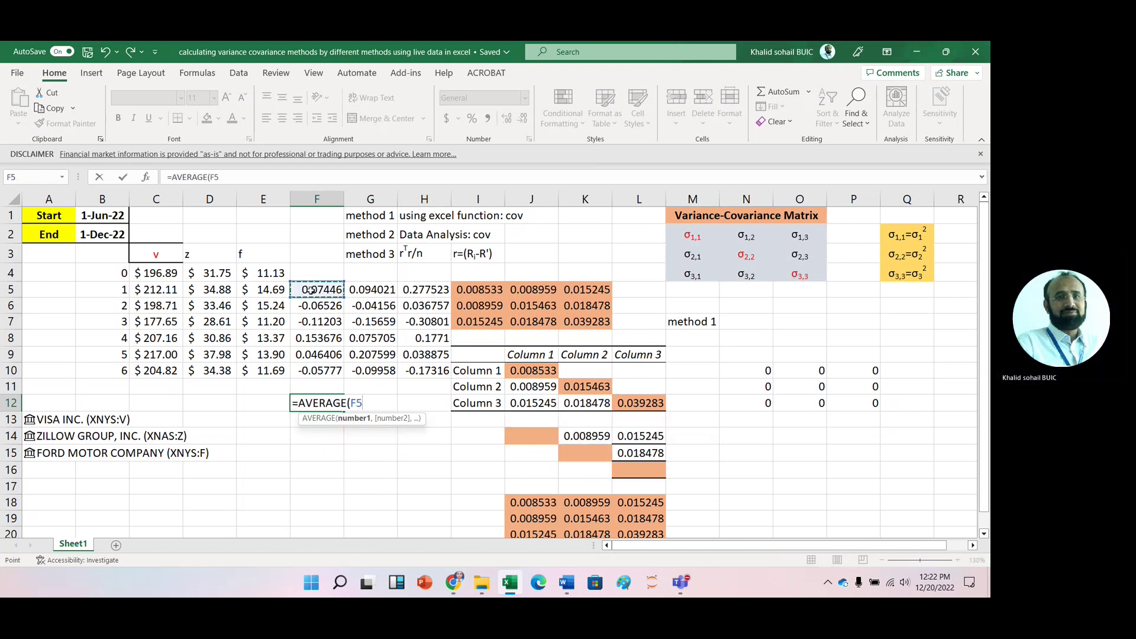
key("ctrl+shift+Down")
key("Tab")
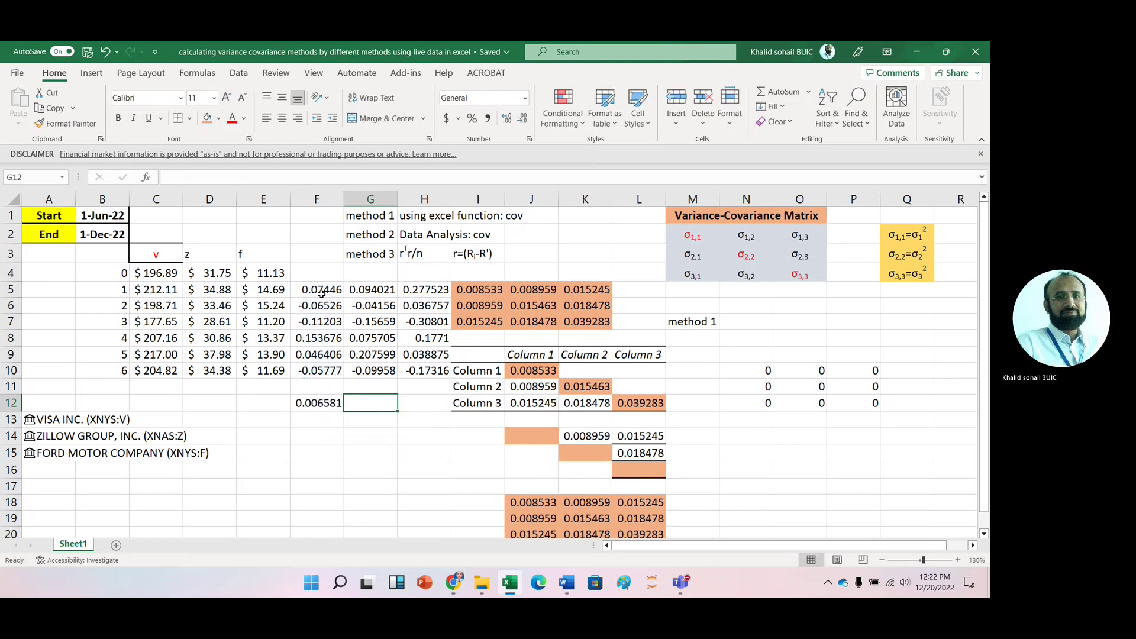
left_click(321, 404)
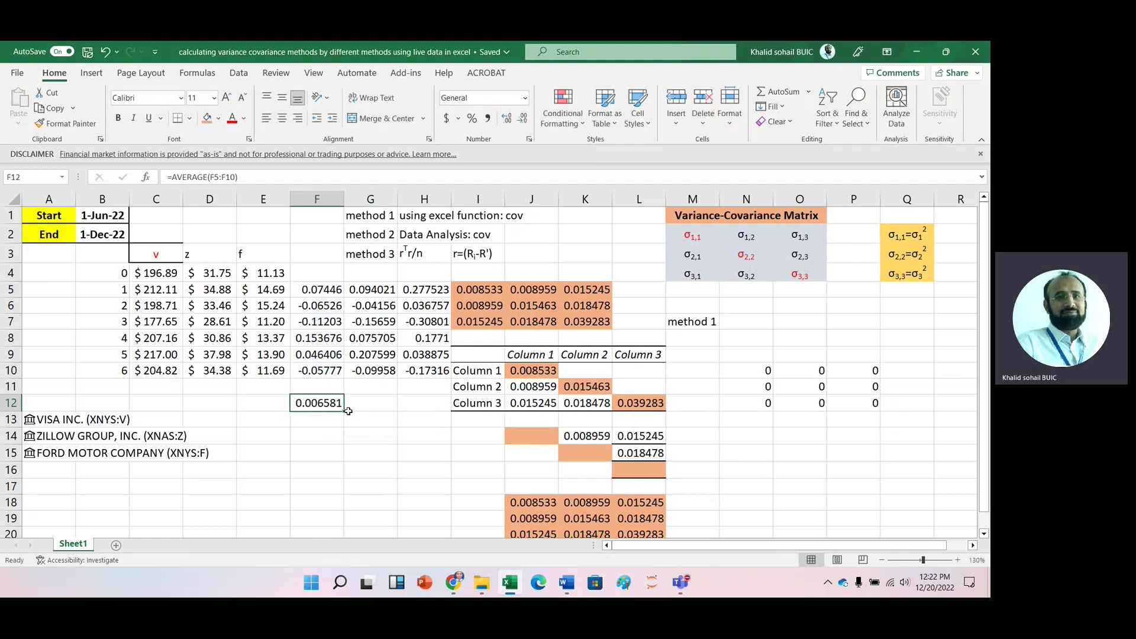
left_click_drag(346, 411, 427, 424)
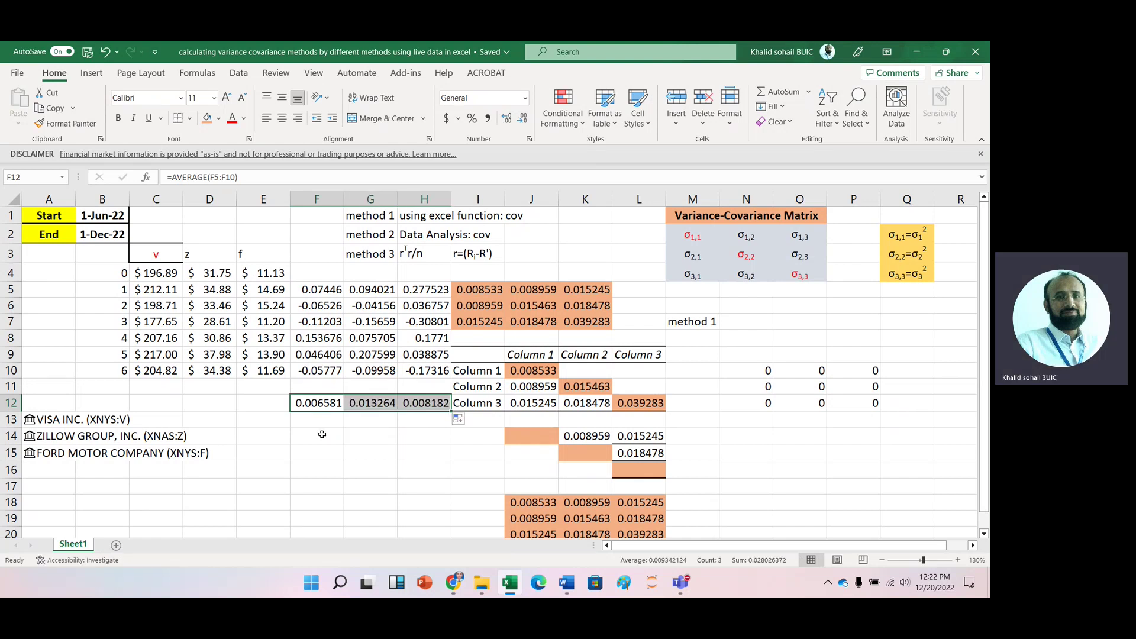
- Enter the deviation formula =F5-$F$12 in F14 to subtract the mean return from the first v return
left_click(322, 435)
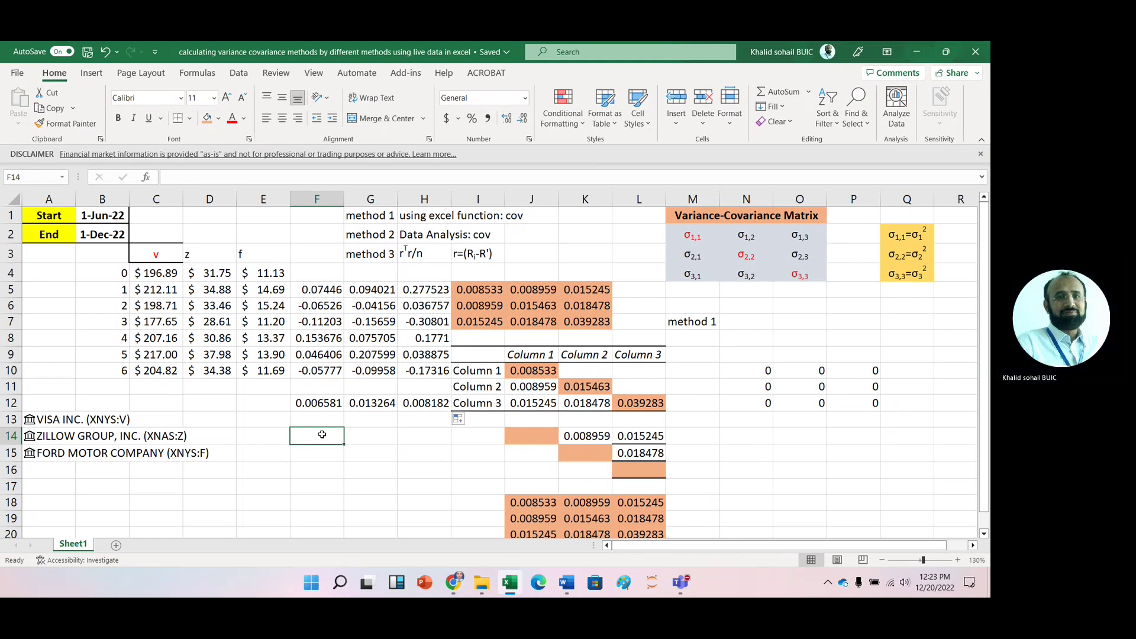
type("=")
key("Up")
key("Up")
key("Up")
key("Up")
key("Up")
key("Up")
key("Up")
key("Up")
key("Up")
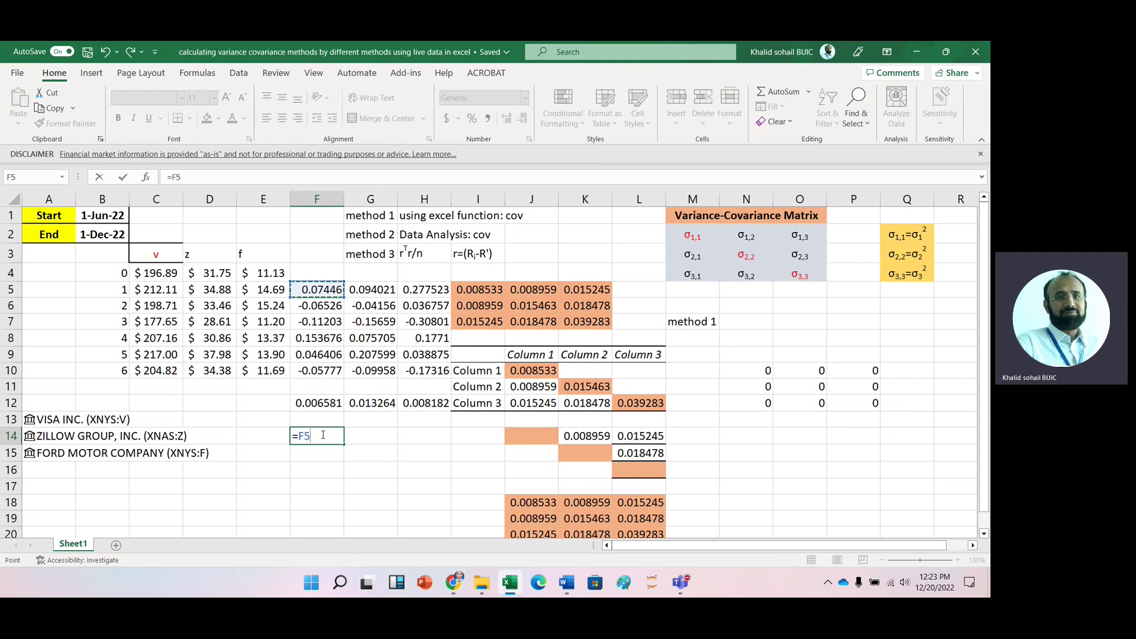
type("-")
left_click(312, 403)
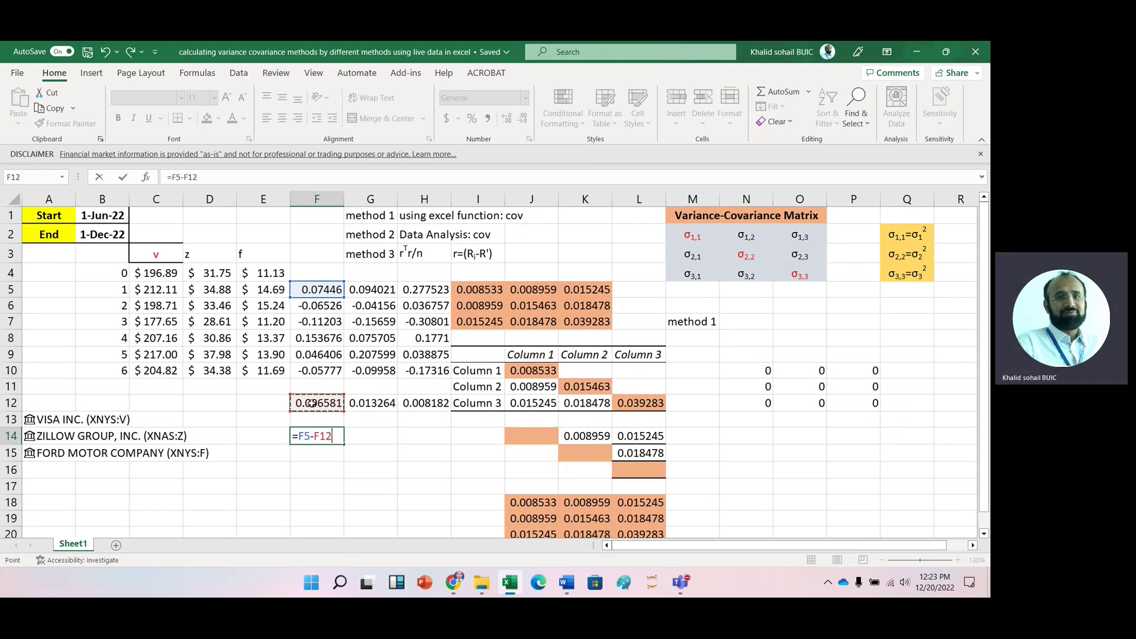
key("F4")
key("ctrl+Return")
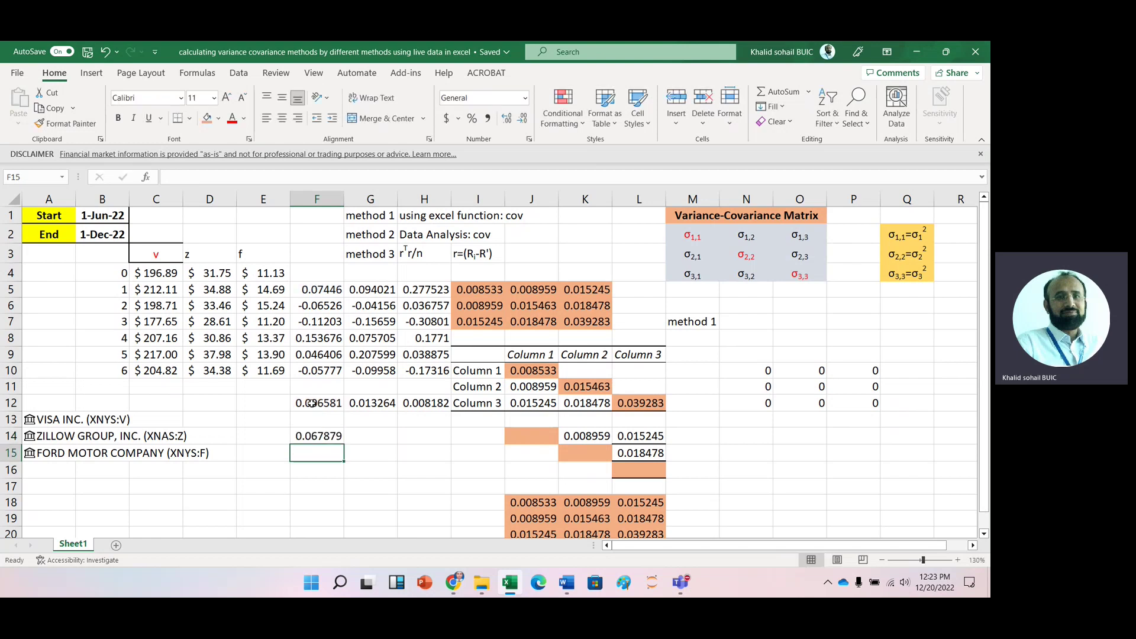
- Change the F14 formula to =F5-F$12 so that only the mean's row stays fixed
key("F2")
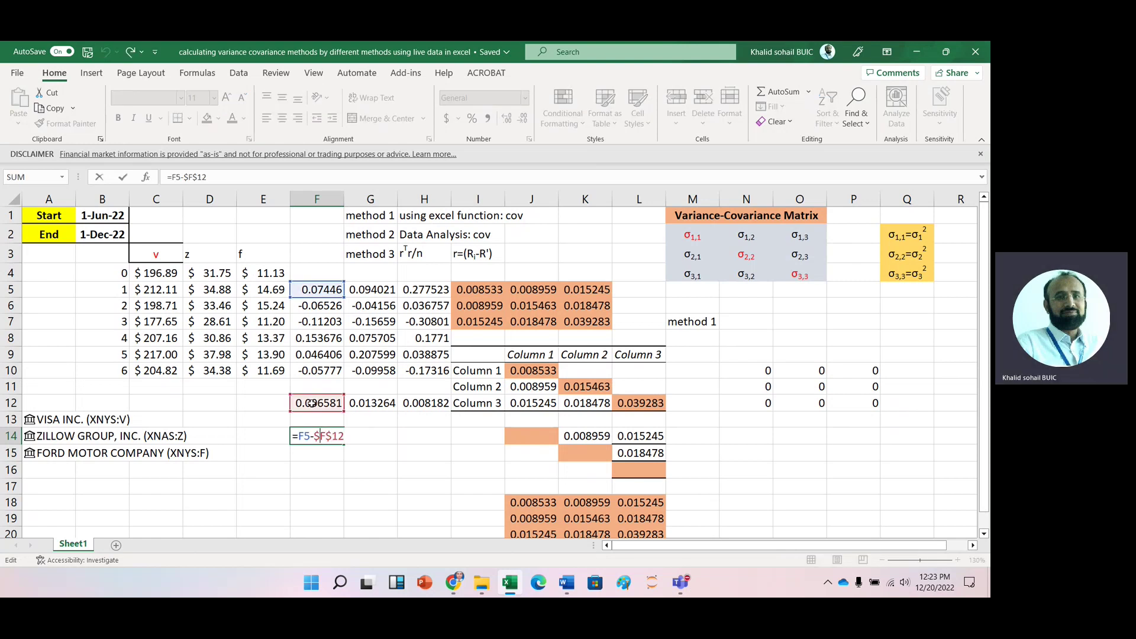
key("Left")
key("Left")
key("Left")
key("Left")
key("BackSpace")
key("Return")
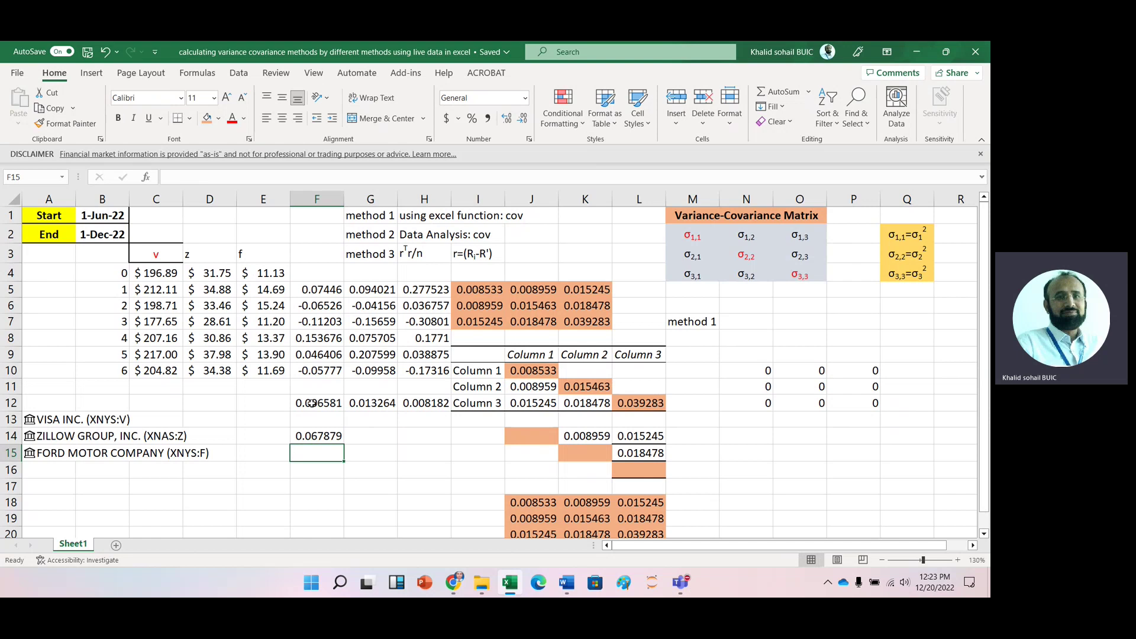
- Fill the F14 deviation formula across to H14 and down through row 19, checking the copied reference in G14
left_click(316, 436)
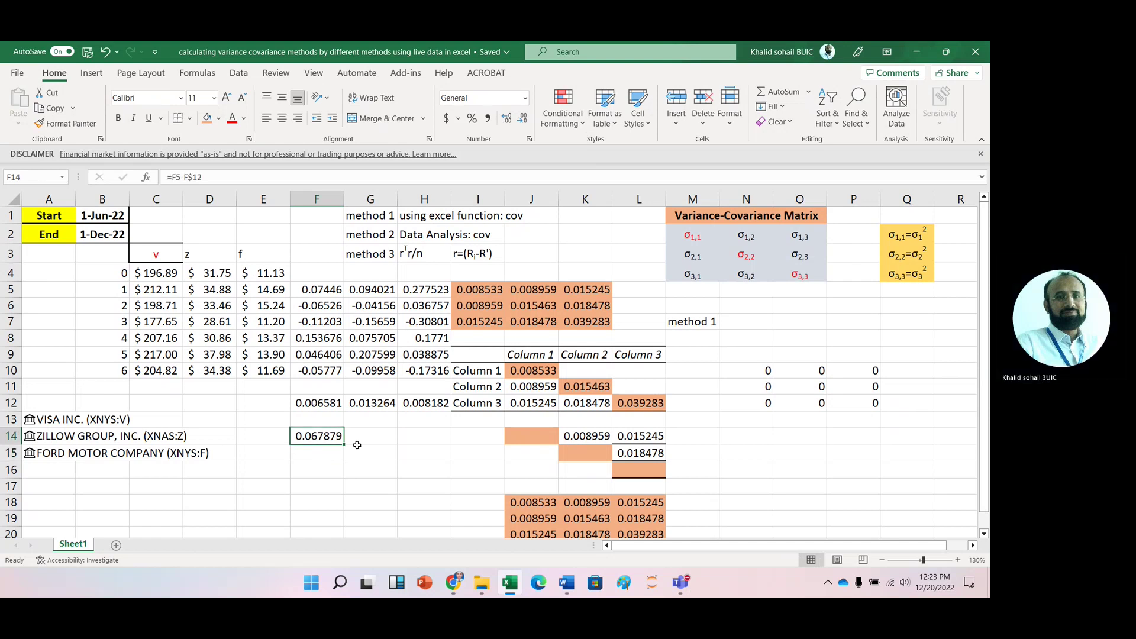
left_click_drag(344, 444, 385, 443)
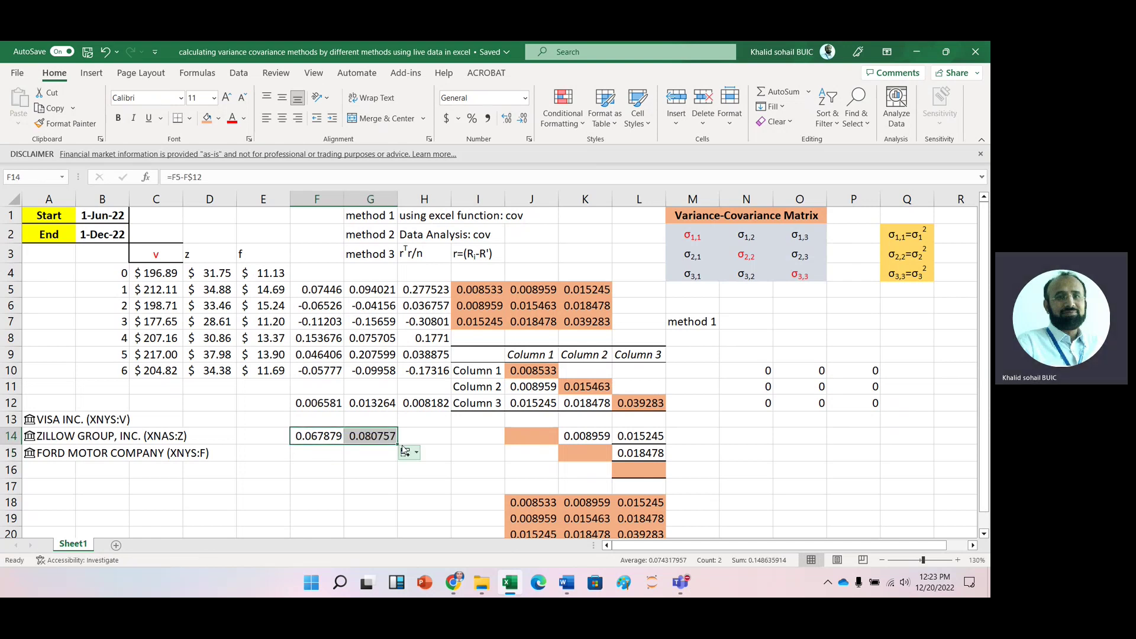
left_click(375, 436)
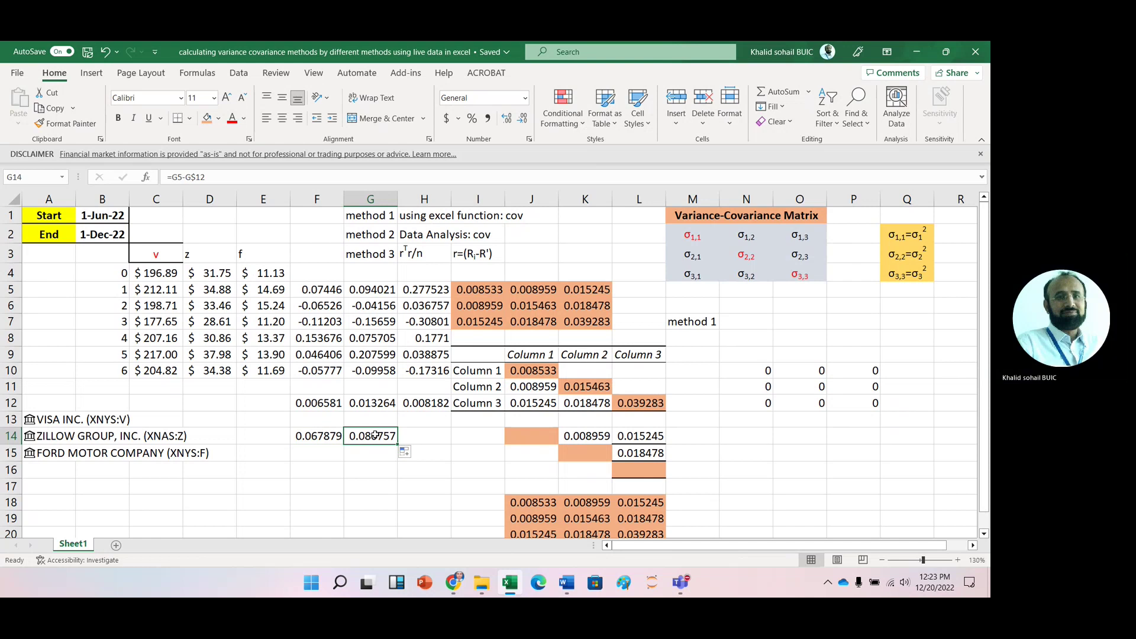
double_click(375, 436)
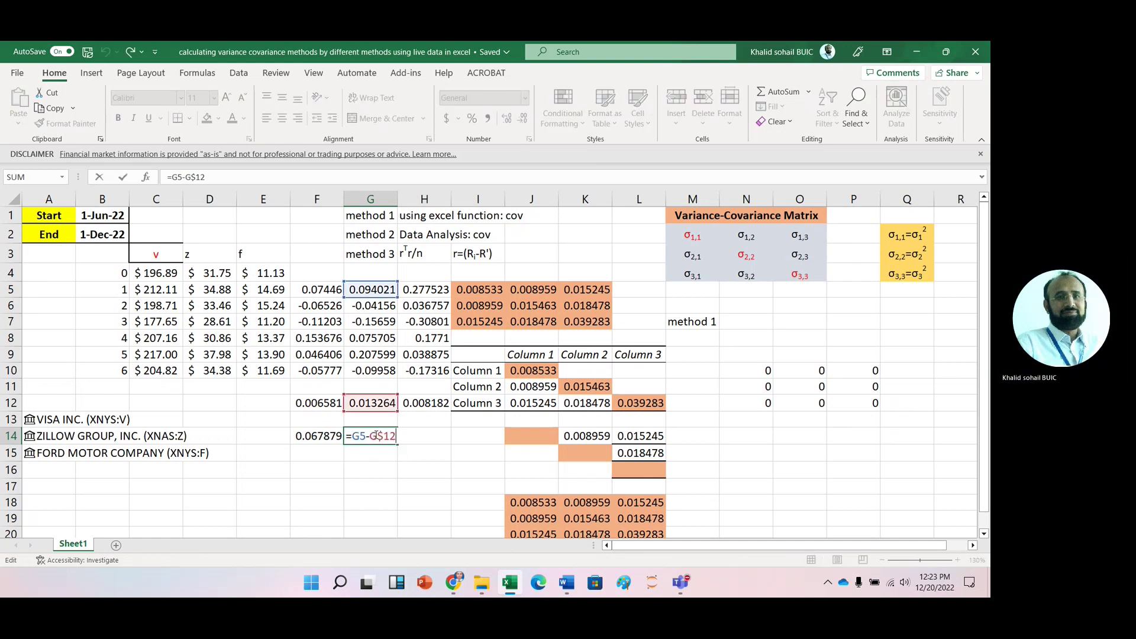
key("Escape")
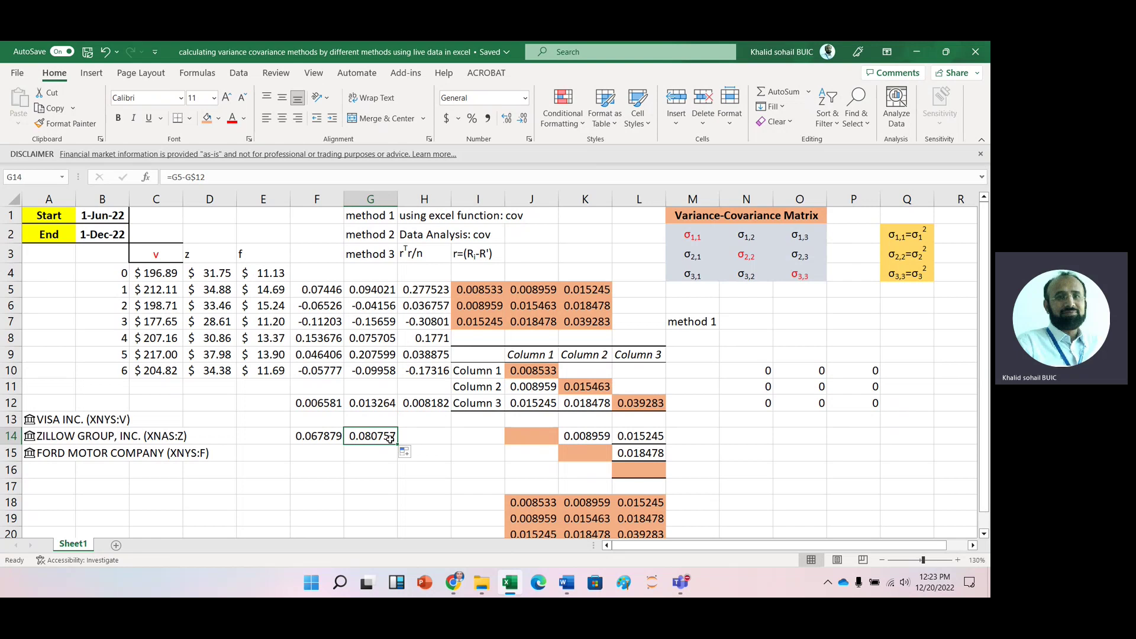
left_click_drag(399, 445, 450, 445)
left_click(323, 437)
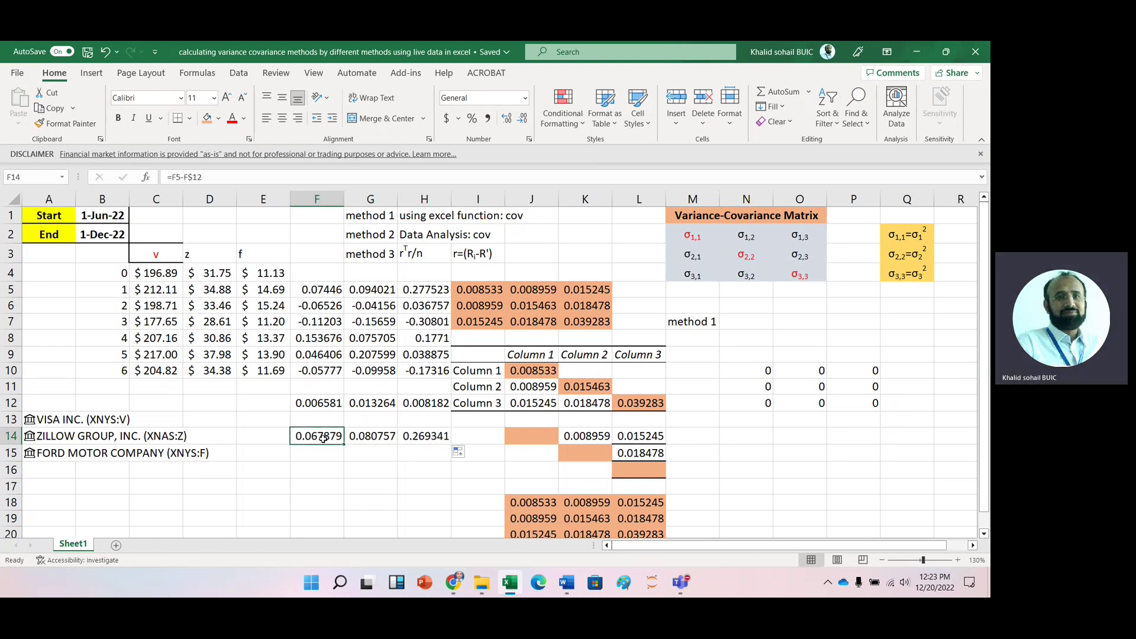
key("shift+Right")
key("shift+Right")
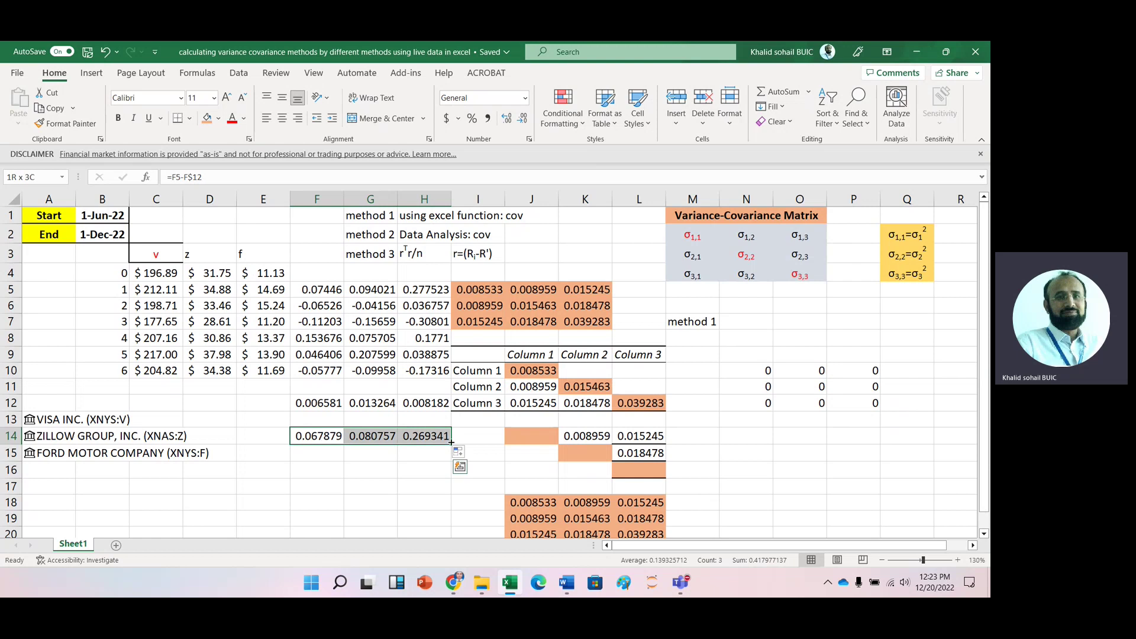
left_click_drag(451, 448, 447, 520)
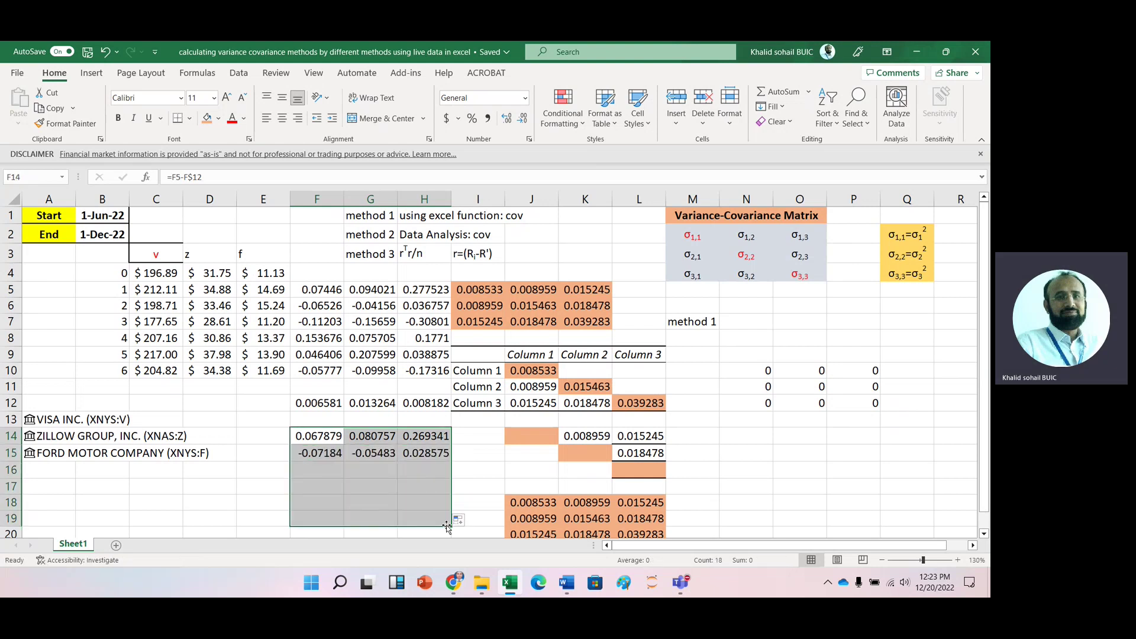
- Check the cell references of the filled deviation formulas in F15, G15 and H16
left_click(318, 440)
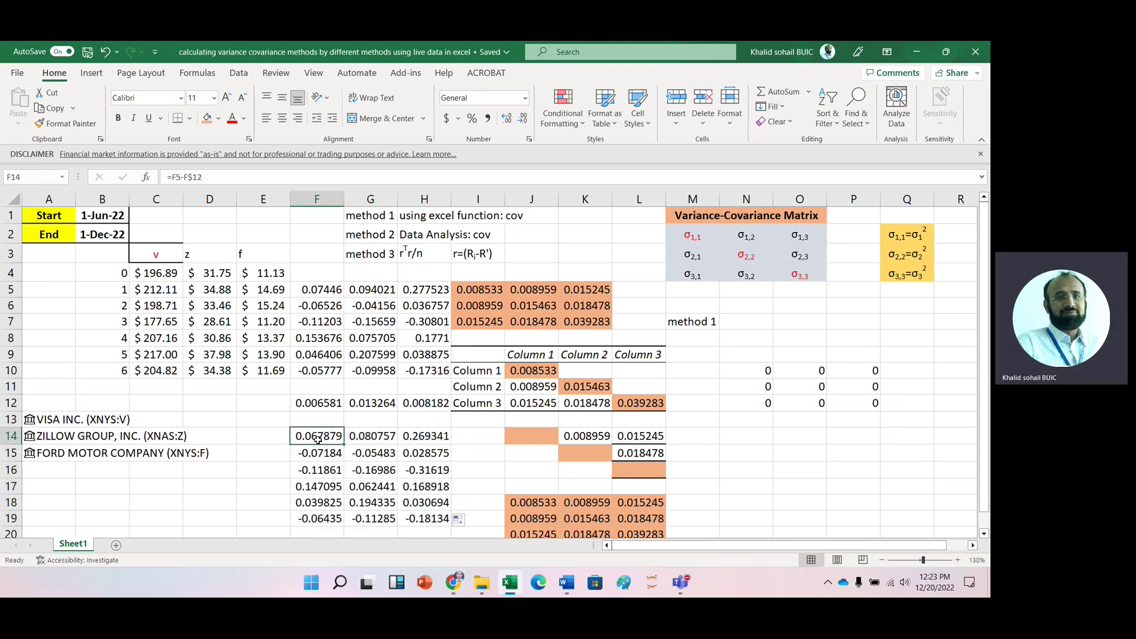
key("Down")
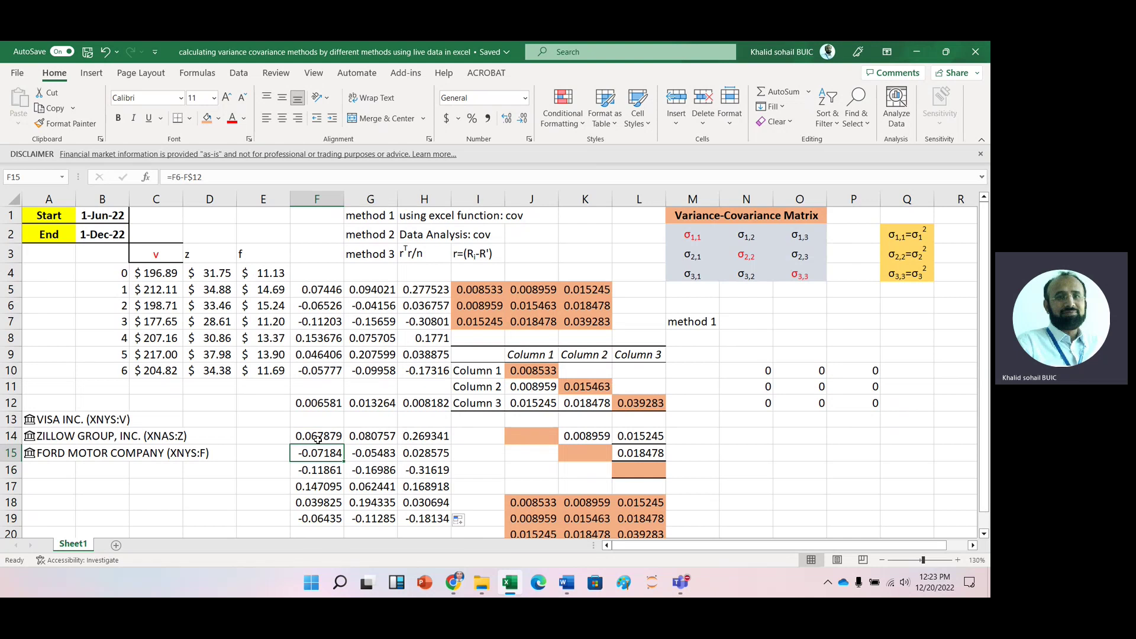
key("F2")
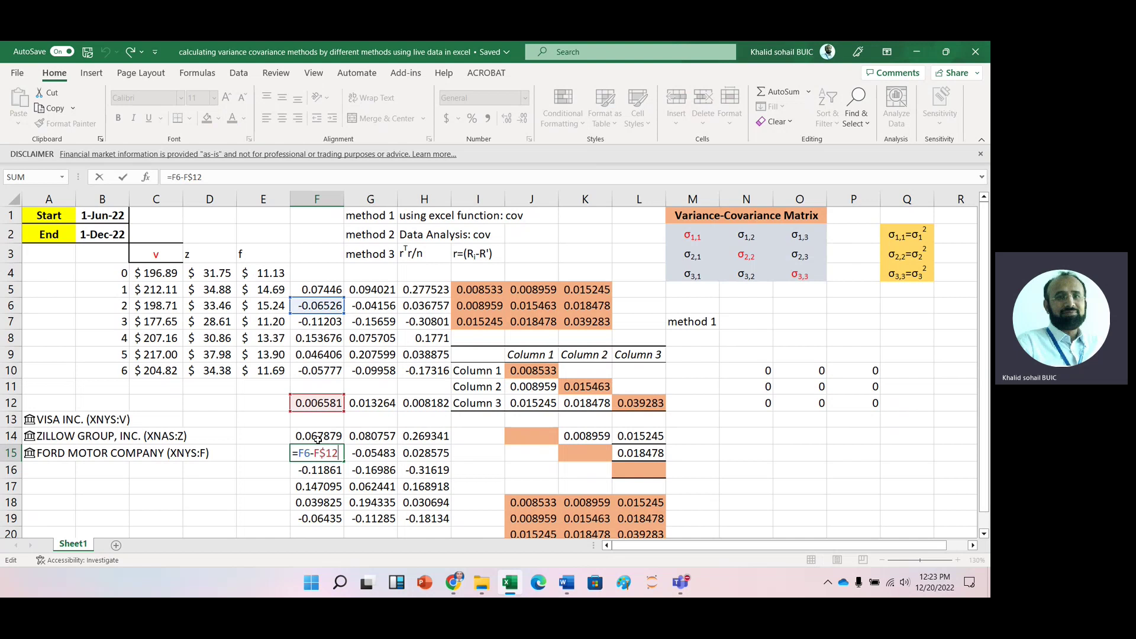
key("Tab")
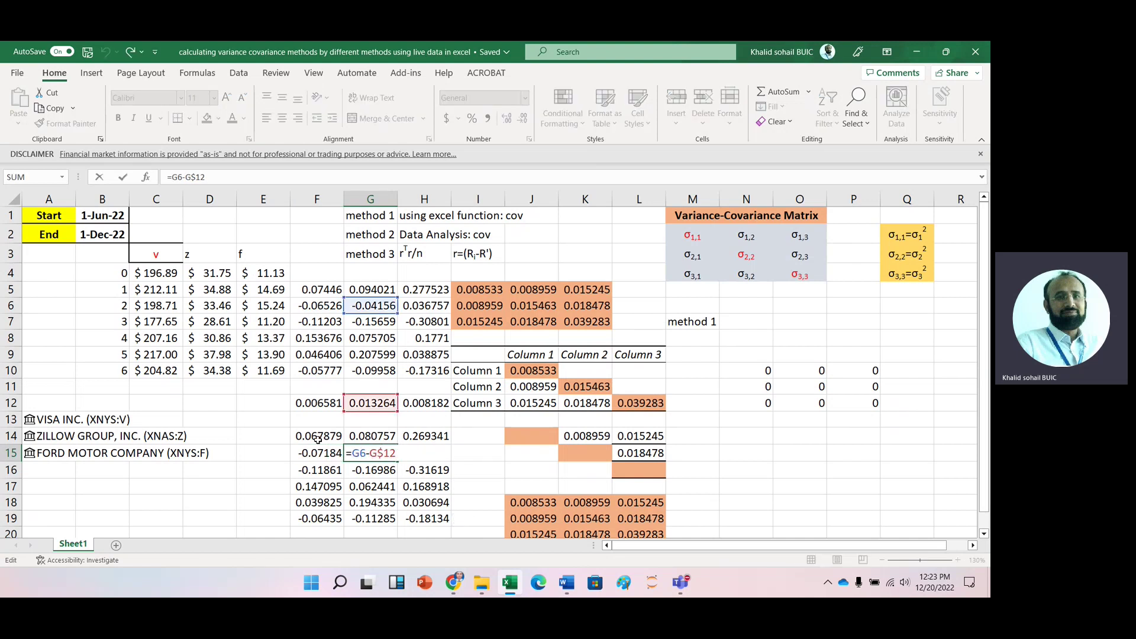
key("Right")
key("Down")
key("F2")
key("Escape")
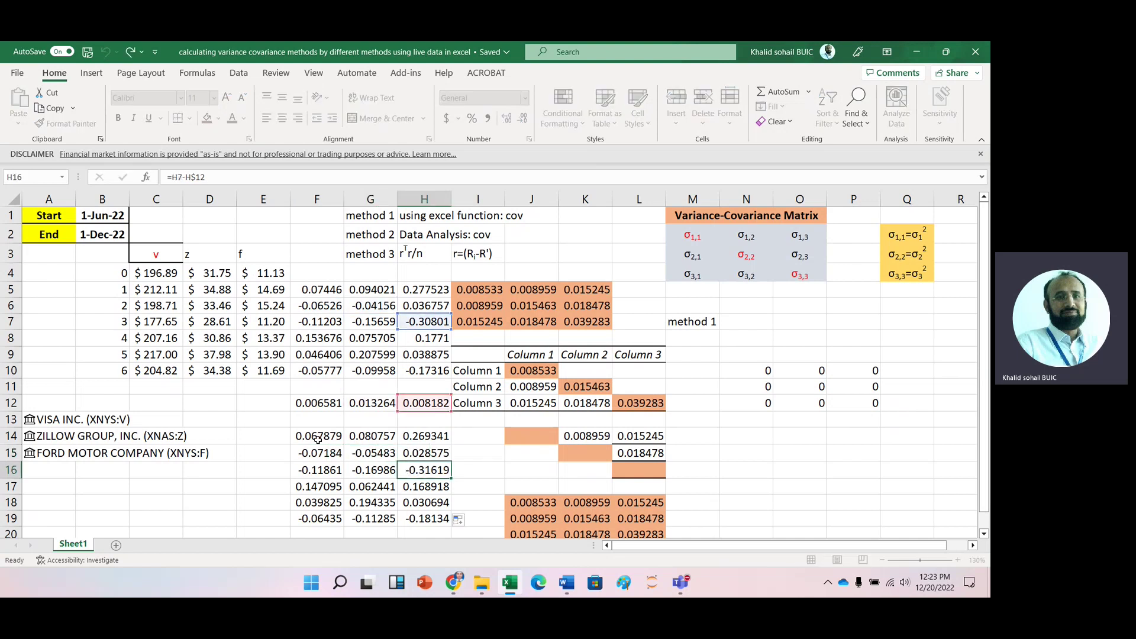
- Enter the heading r1 in F13 above the first deviation column
key("Left")
key("Left")
key("Up")
key("Up")
key("Up")
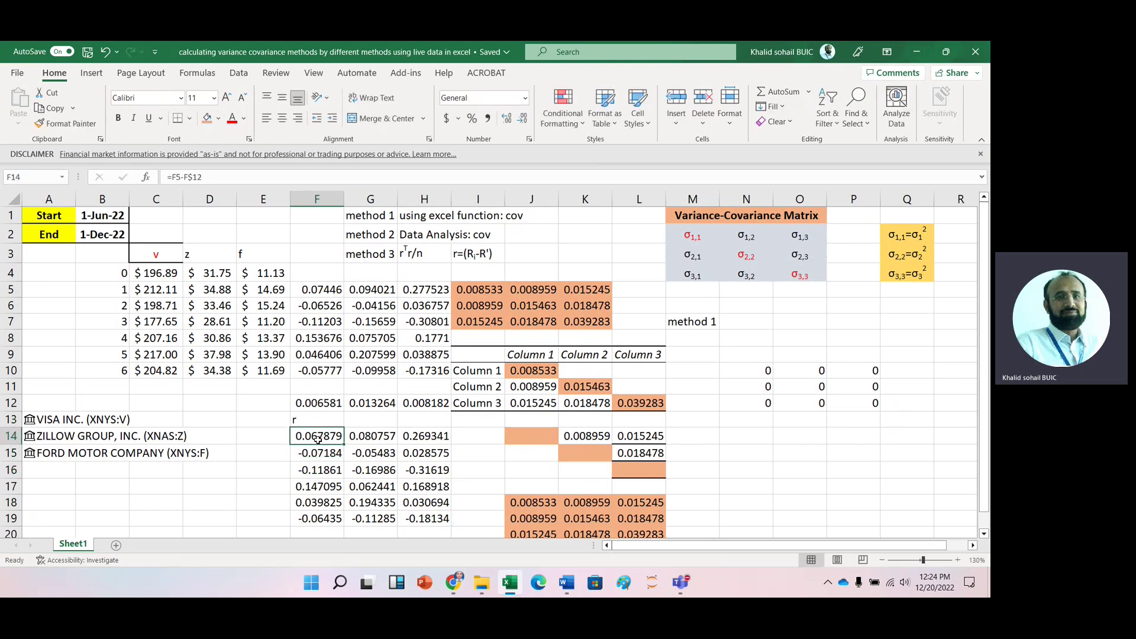
type("r")
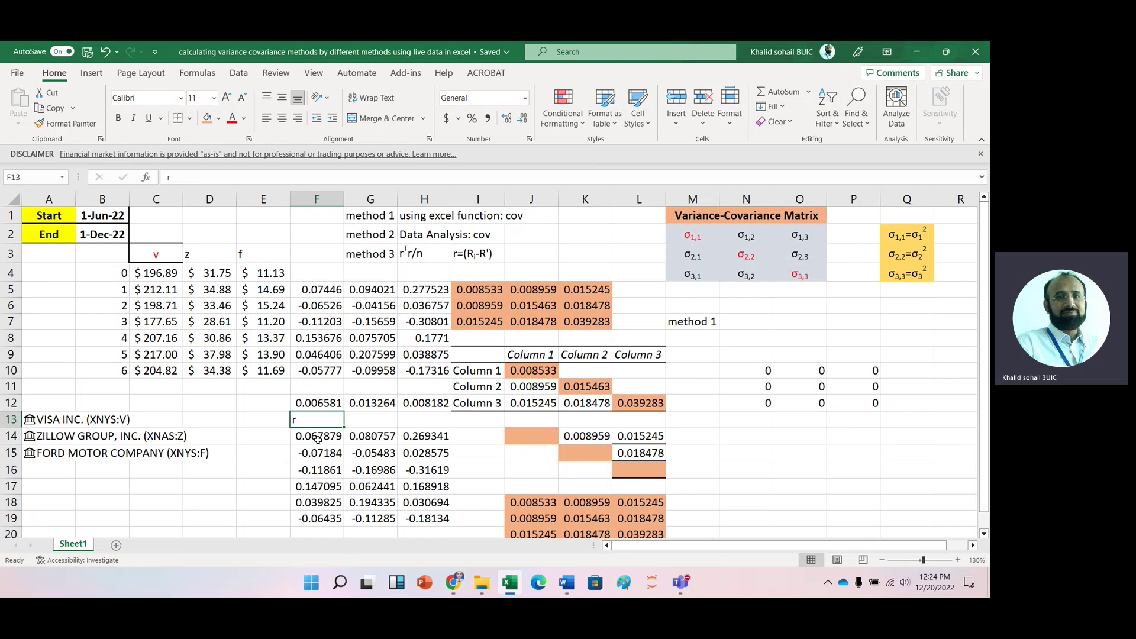
type("1")
key("Return")
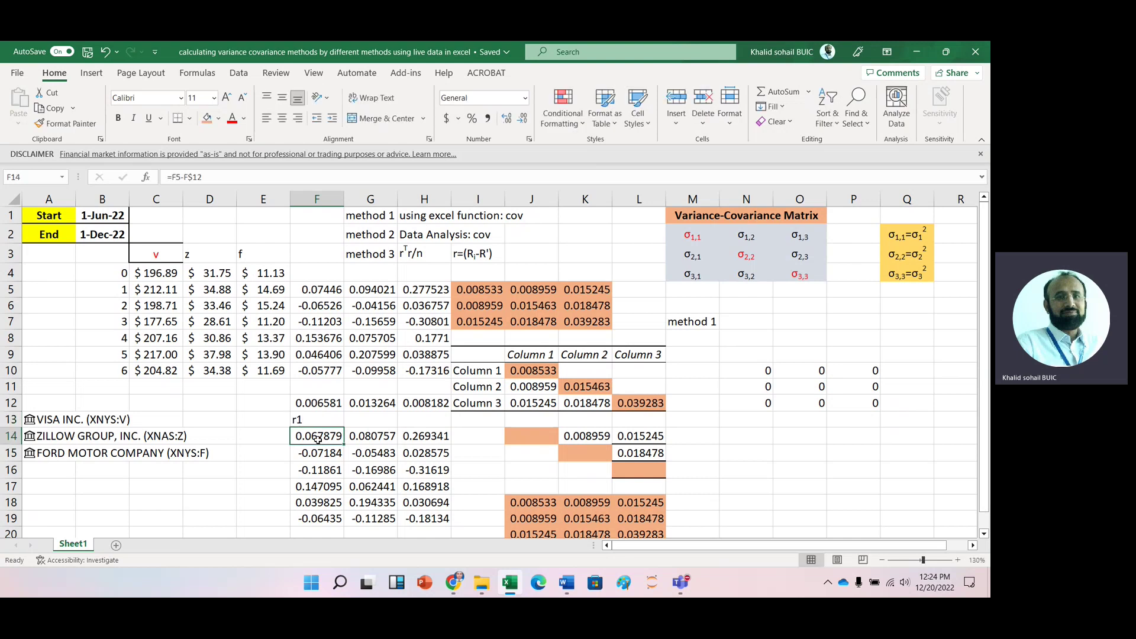
- Center the r1 heading in F13 and fill it across to H13 as r2 and r3
left_click(296, 418)
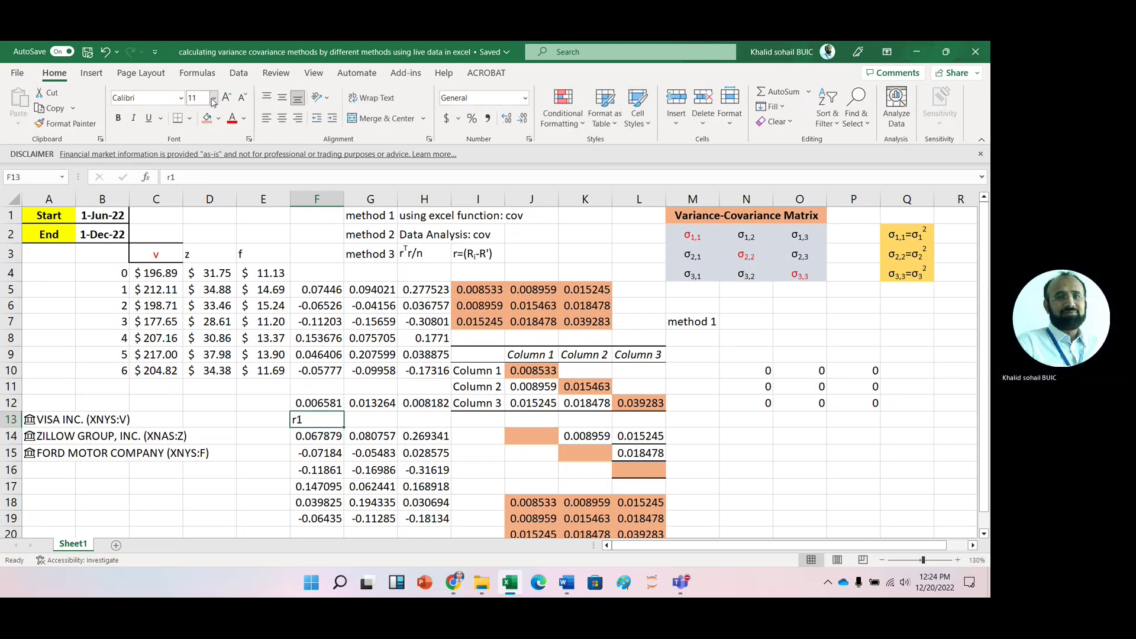
left_click(266, 120)
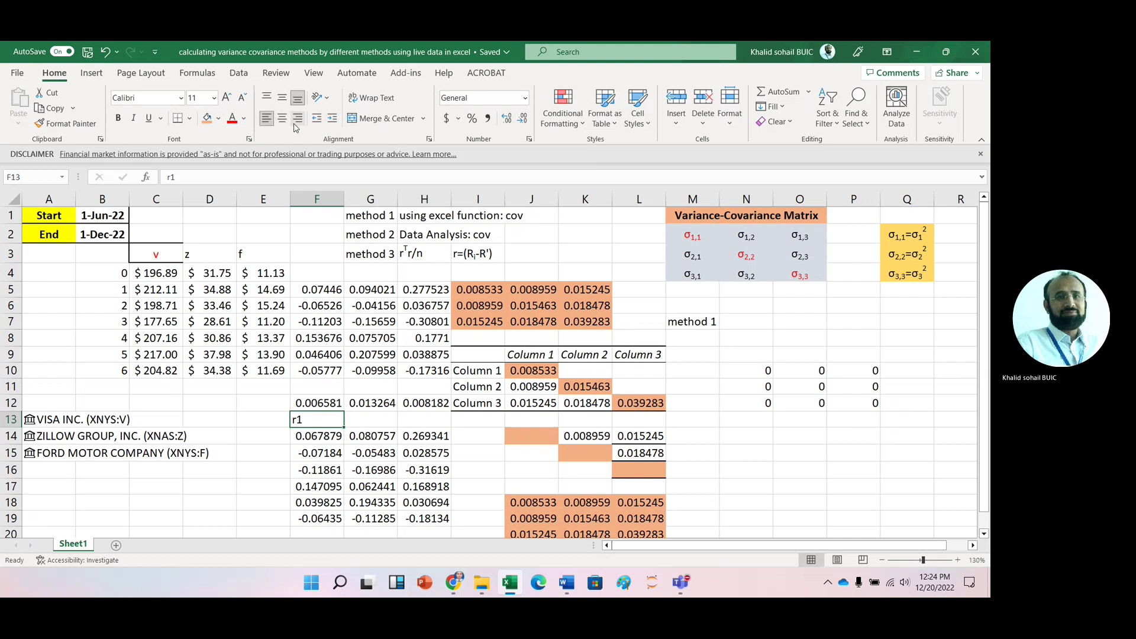
left_click(282, 119)
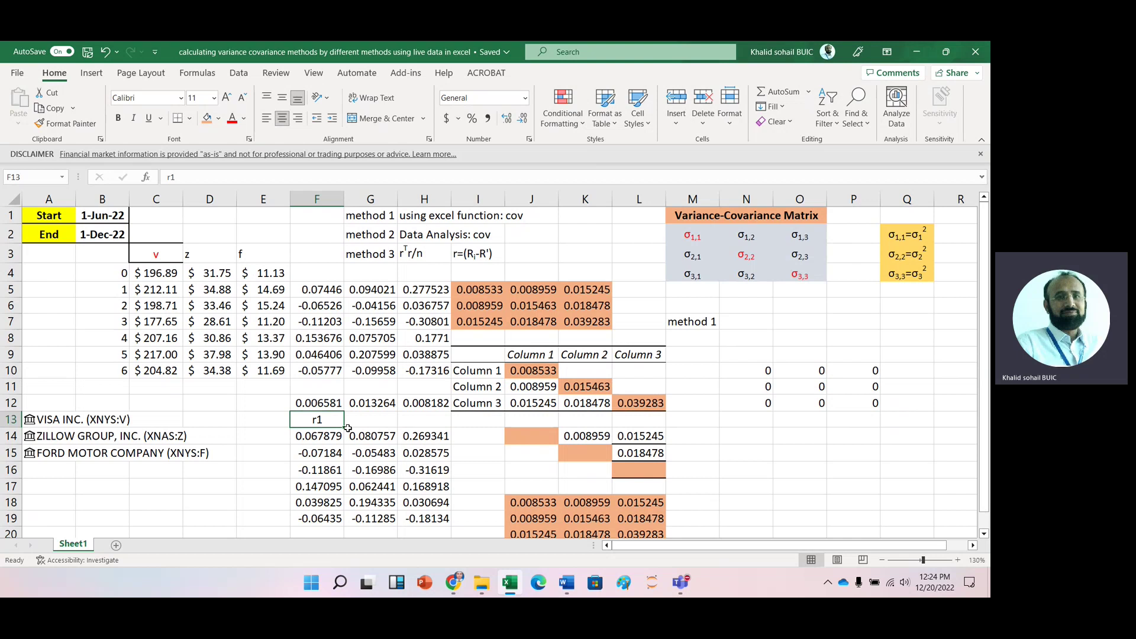
left_click_drag(347, 428, 430, 433)
- Shade the method 3 formula note in H3 with the orange fill
left_click(247, 485)
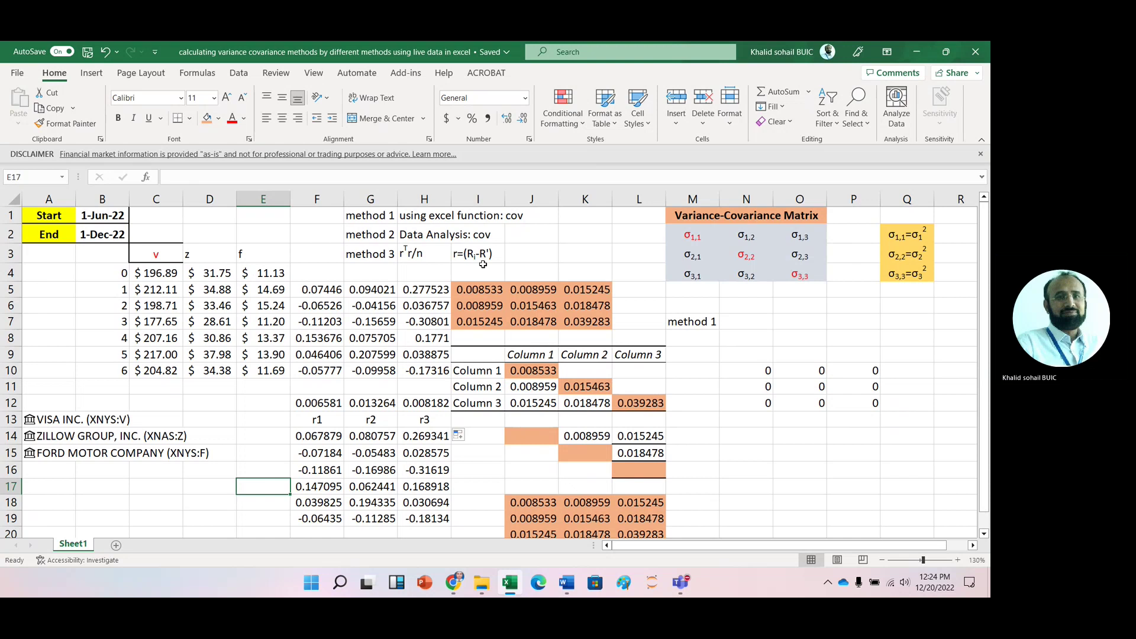
left_click(404, 255)
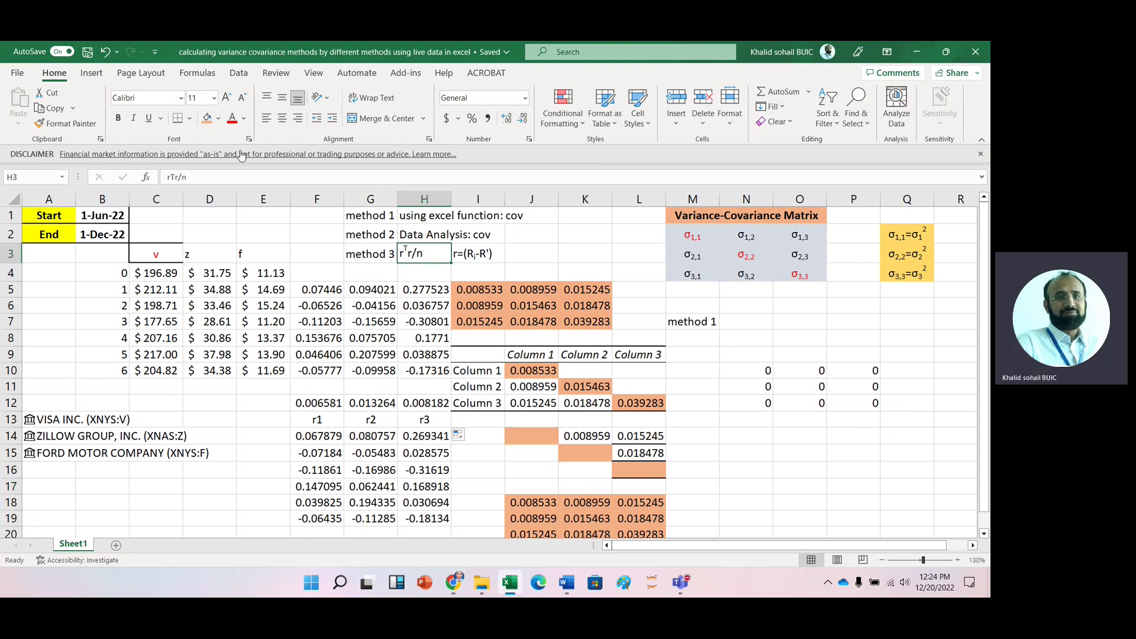
left_click(206, 119)
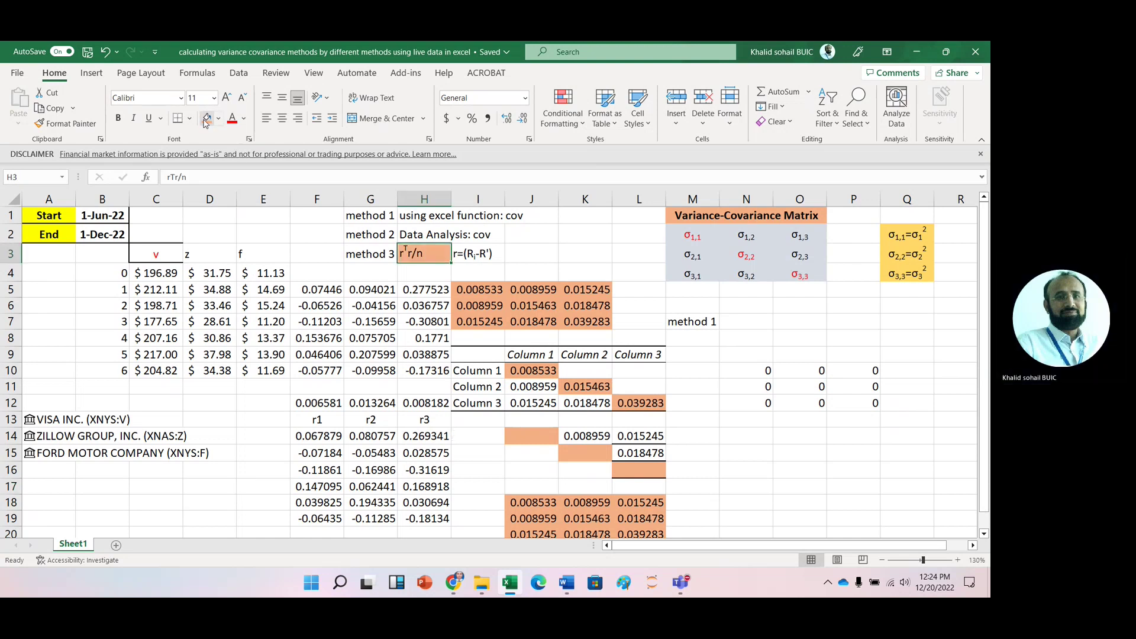
- Begin an MMULT formula across N14:P16 with TRANSPOSE(F14:H19) as its first array
left_click(760, 436)
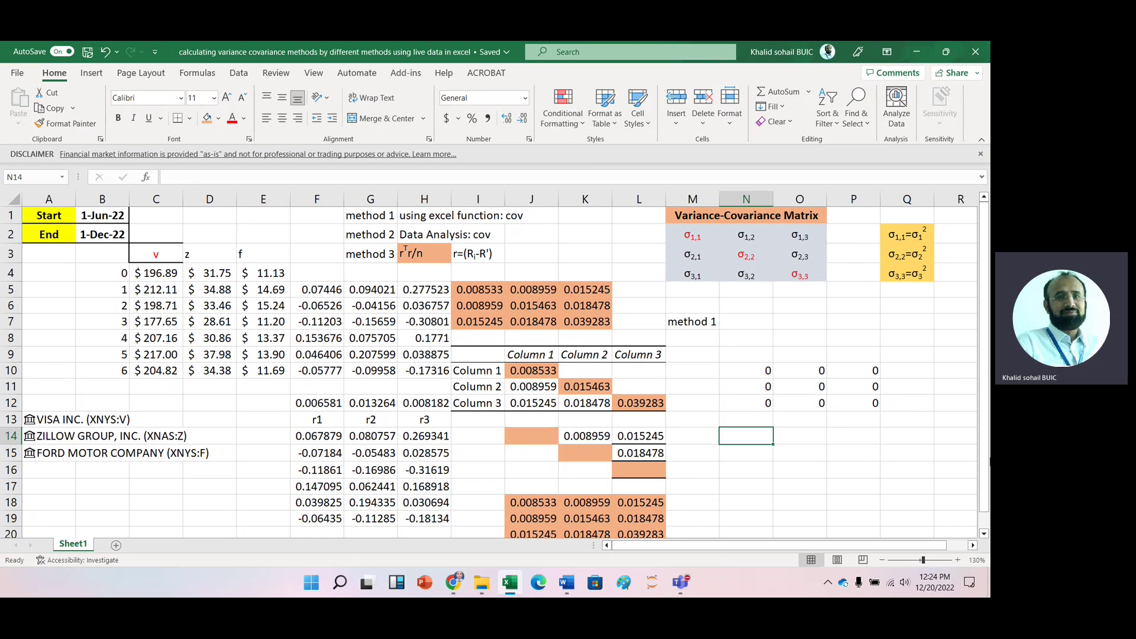
left_click_drag(745, 436, 853, 470)
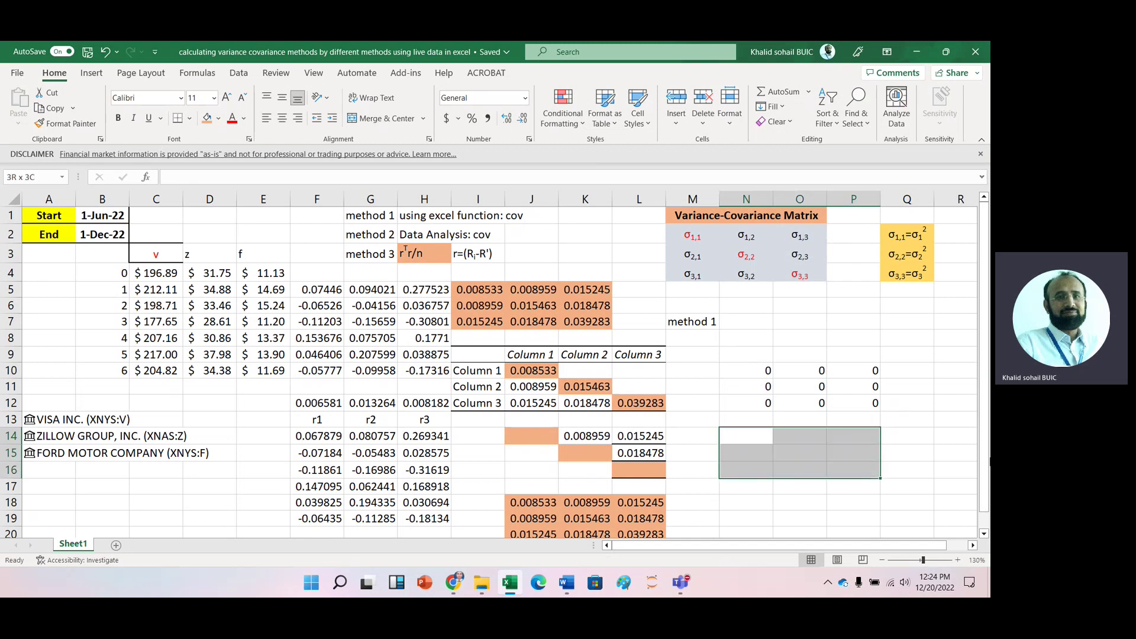
type("=mm")
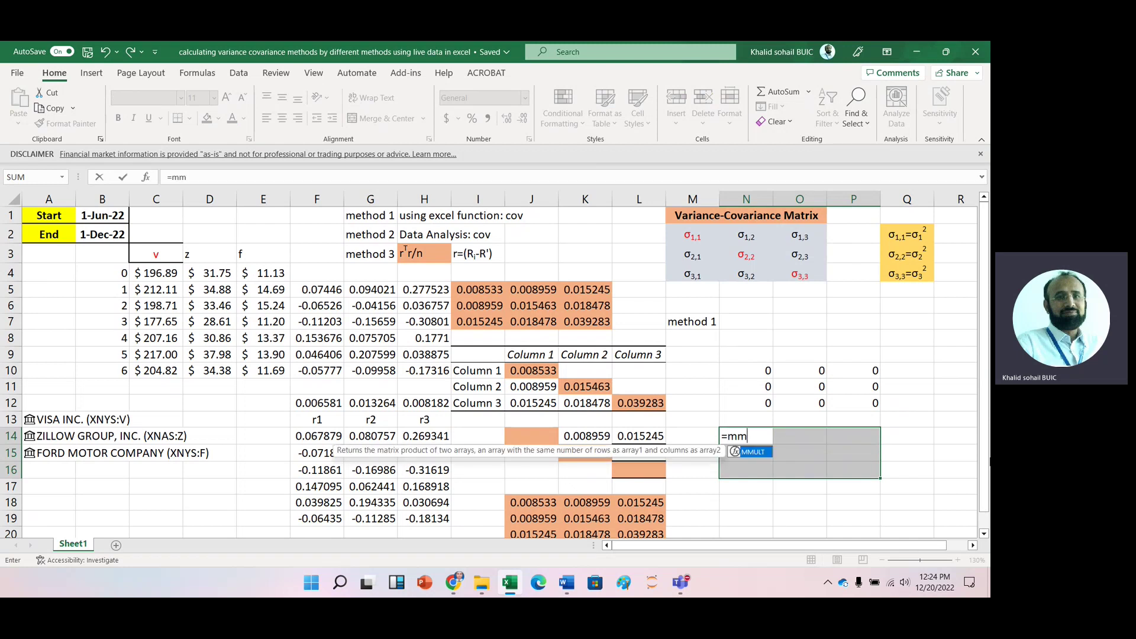
key("Tab")
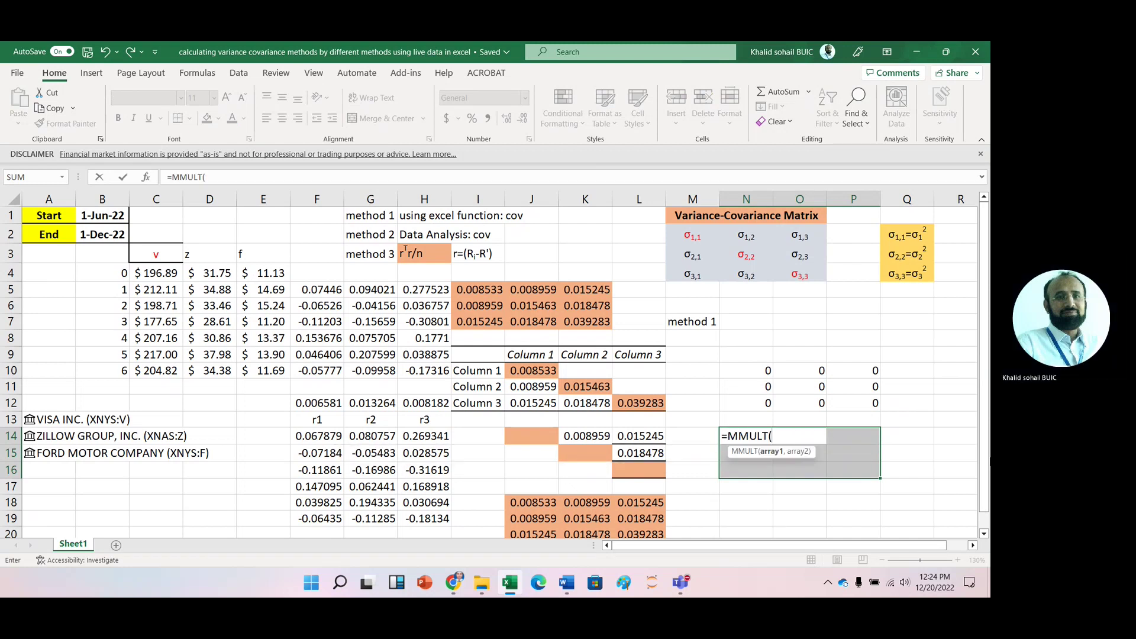
type("tr")
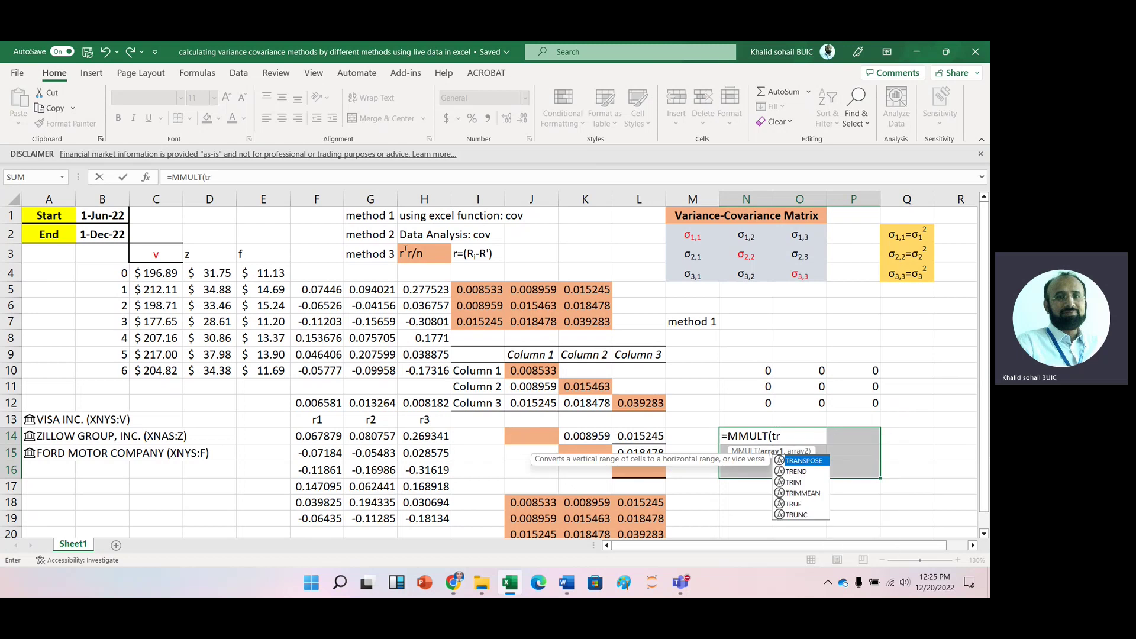
key("Tab")
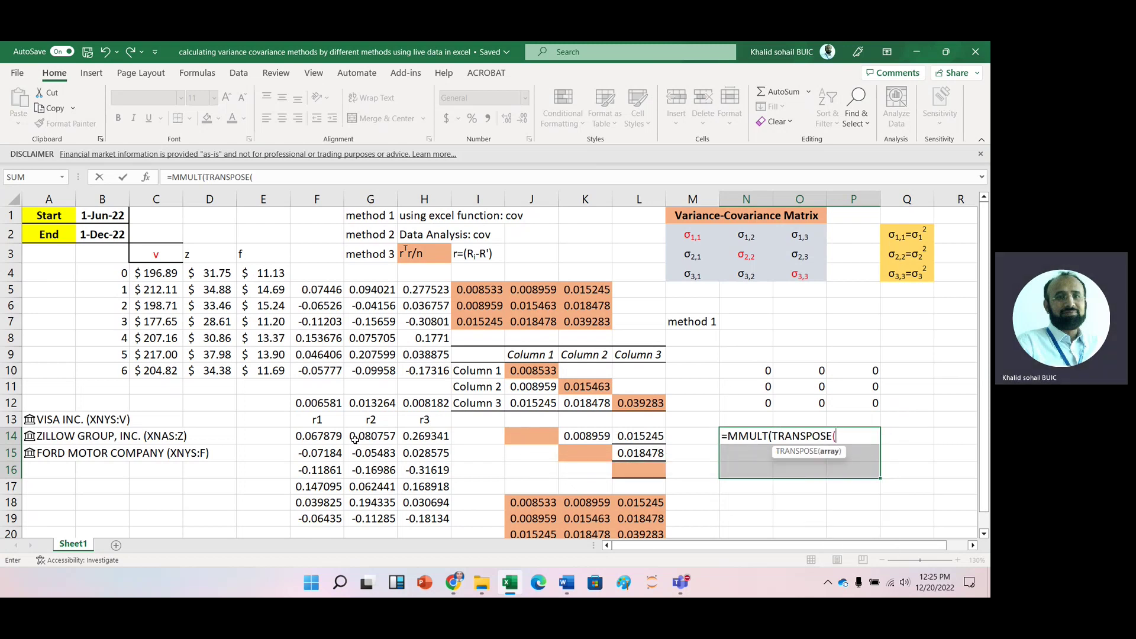
left_click_drag(318, 436, 417, 518)
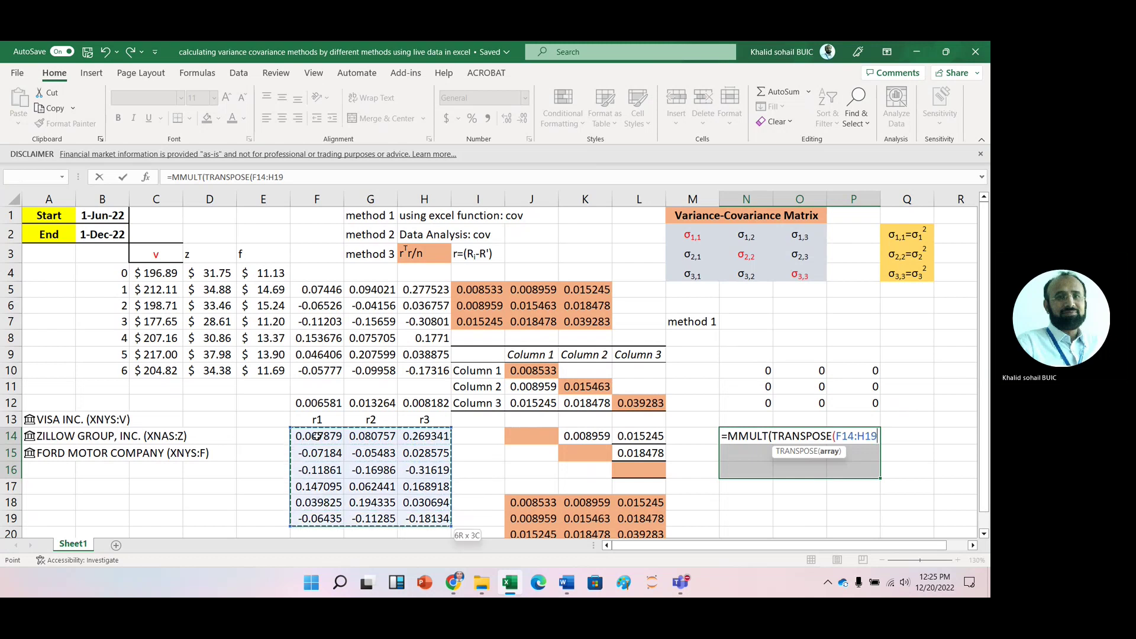
type(")")
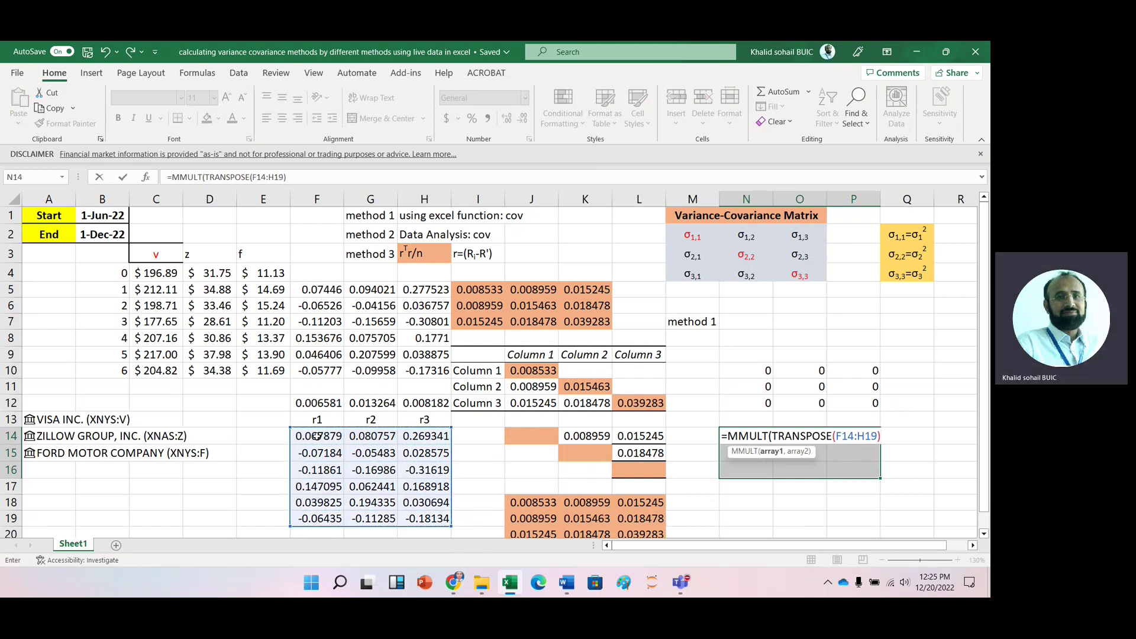
- Complete the MMULT formula with F14:H19 as the second array and enter it as an array formula in N14:P16
type(",")
left_click_drag(311, 438, 424, 438)
key("shift+Down")
key("shift+Down")
key("shift+Down")
key("shift+Down")
key("shift+Down")
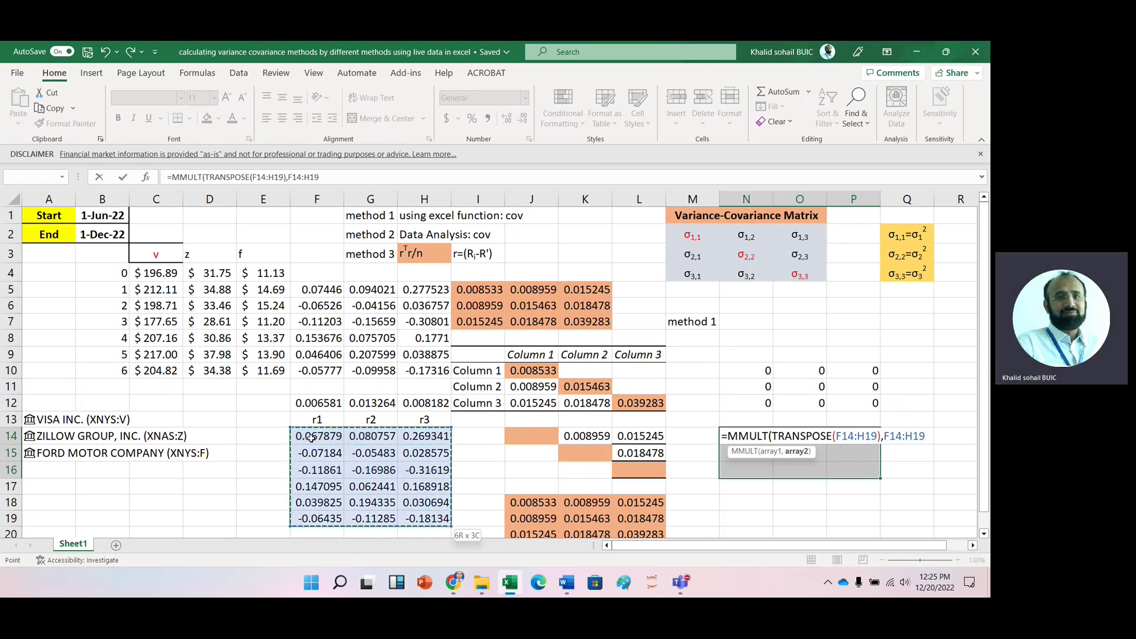
type(")")
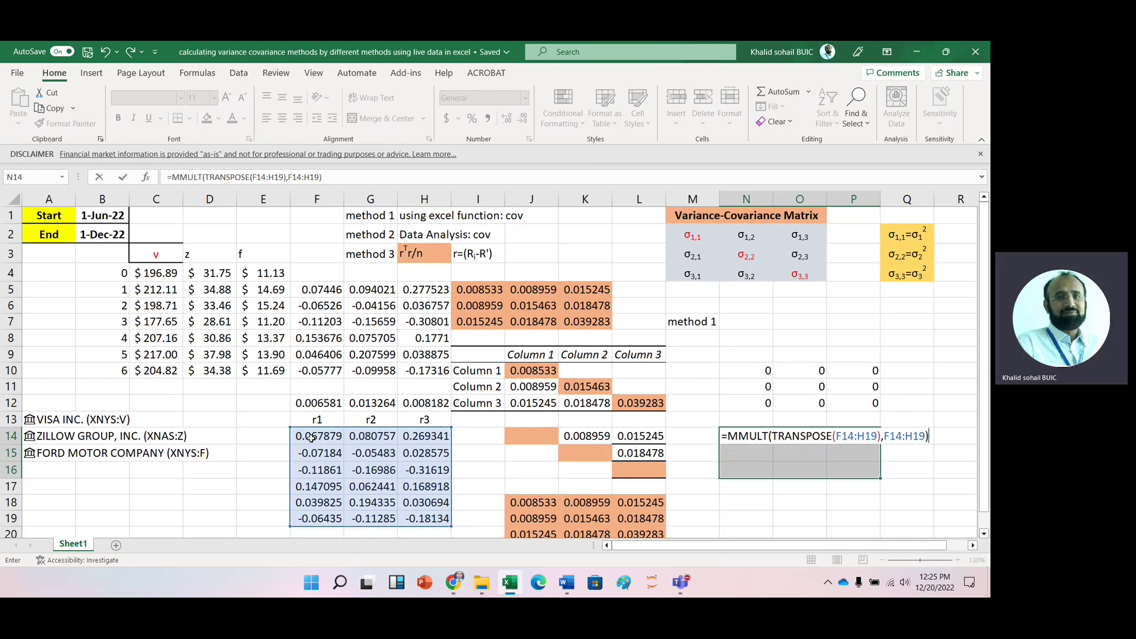
key("ctrl+shift+Return")
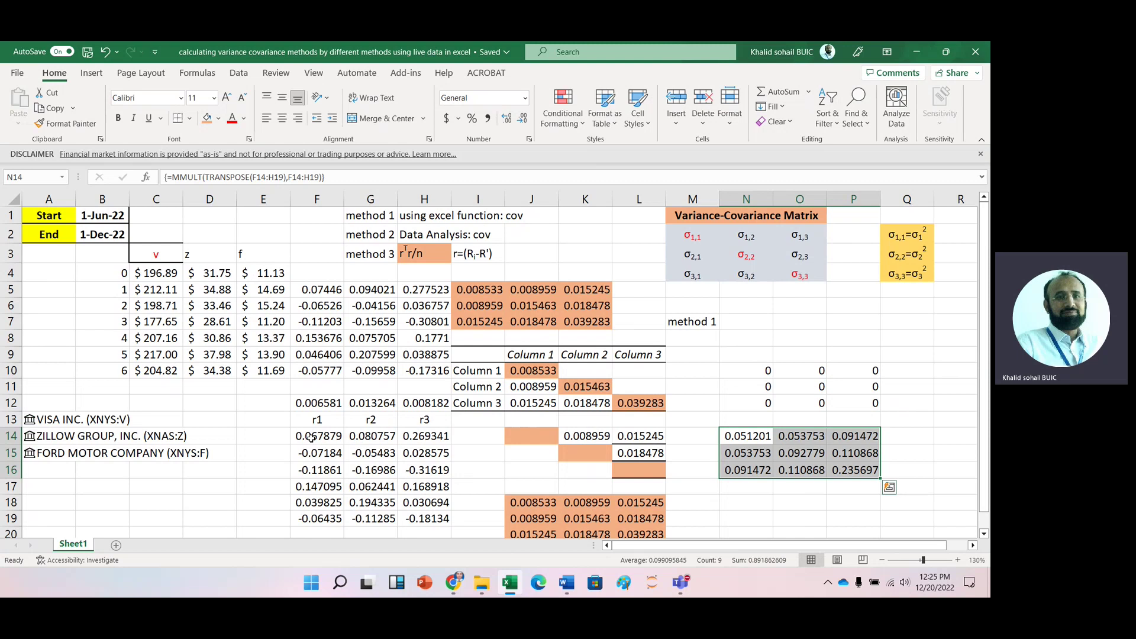
- Try to append a division by 6 to the MMULT array formula from cell N14
key("F2")
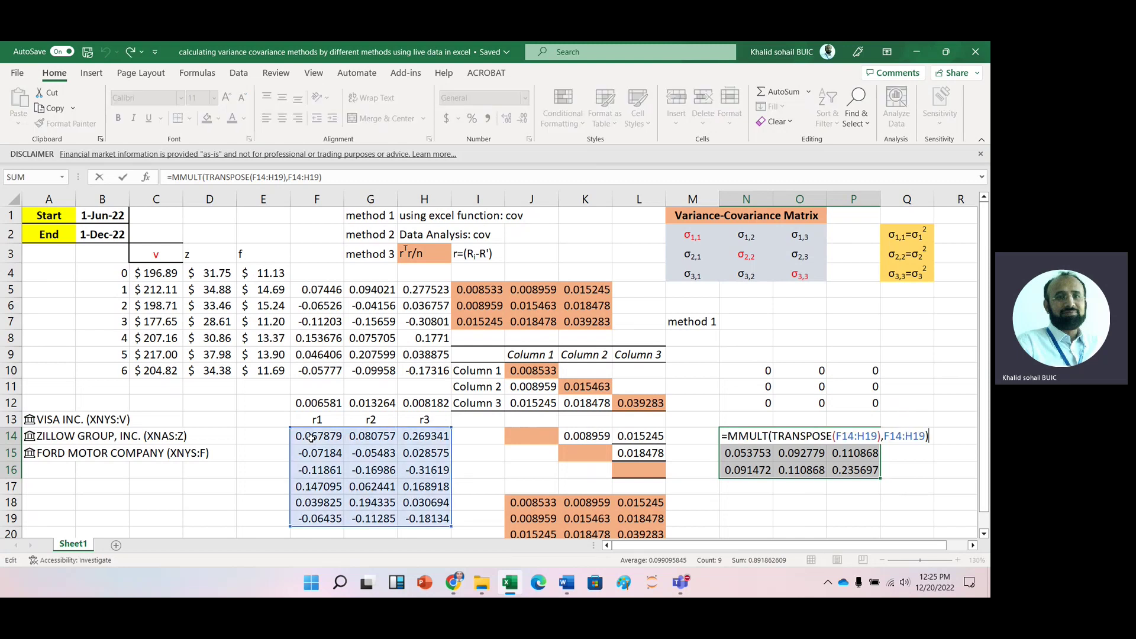
type("/6")
key("Return")
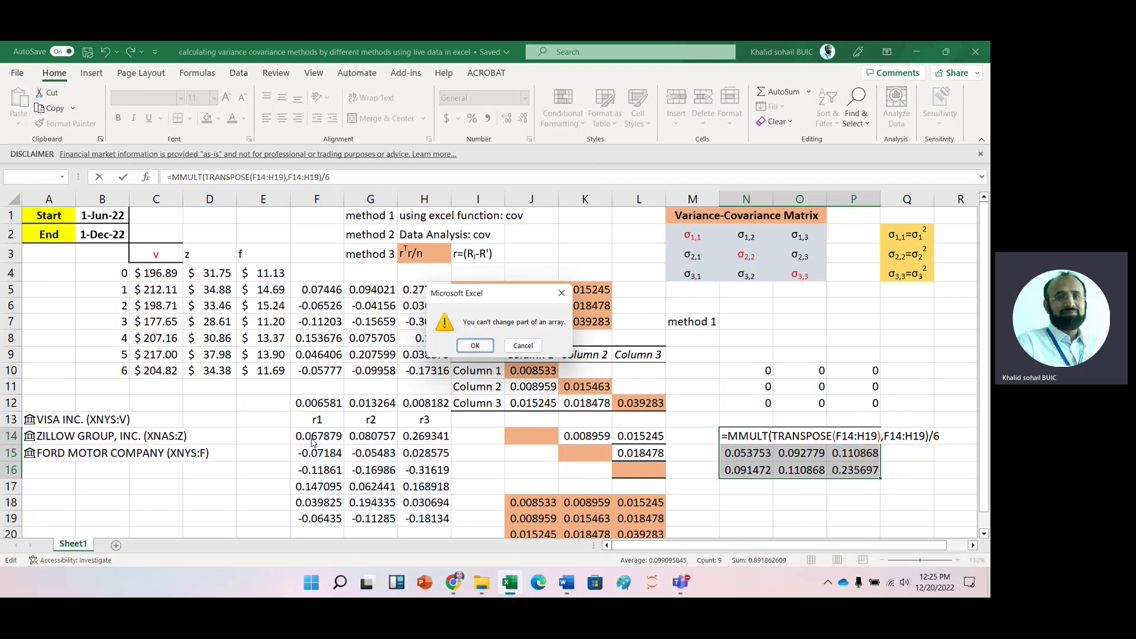
left_click(475, 346)
key("Escape")
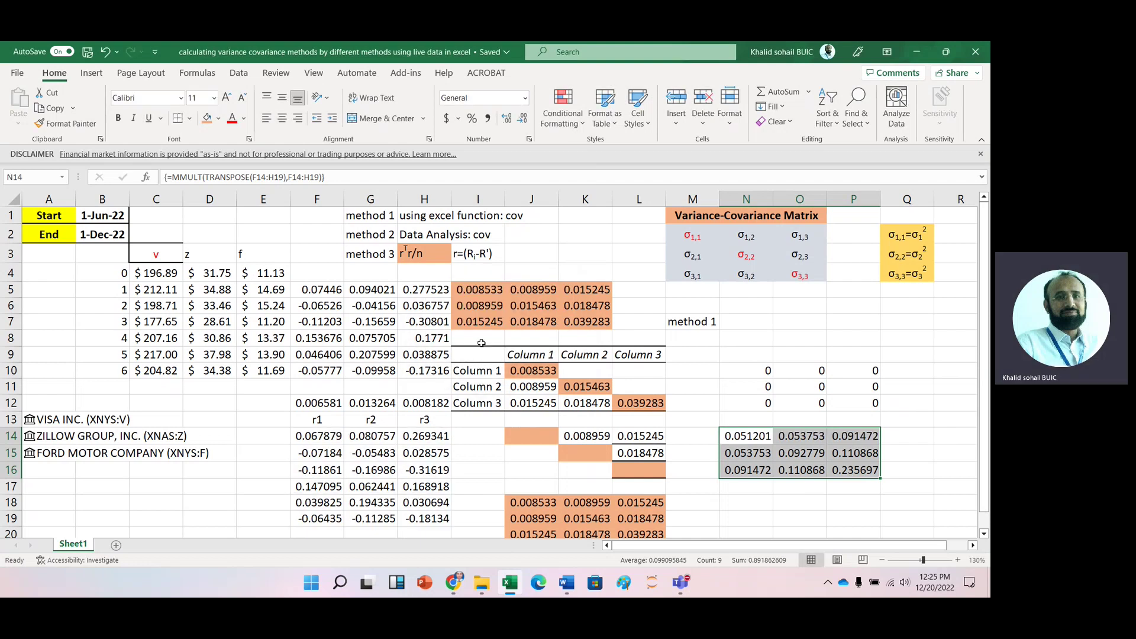
- Clear the whole MMULT array from N14:P16
key("shift+BackSpace")
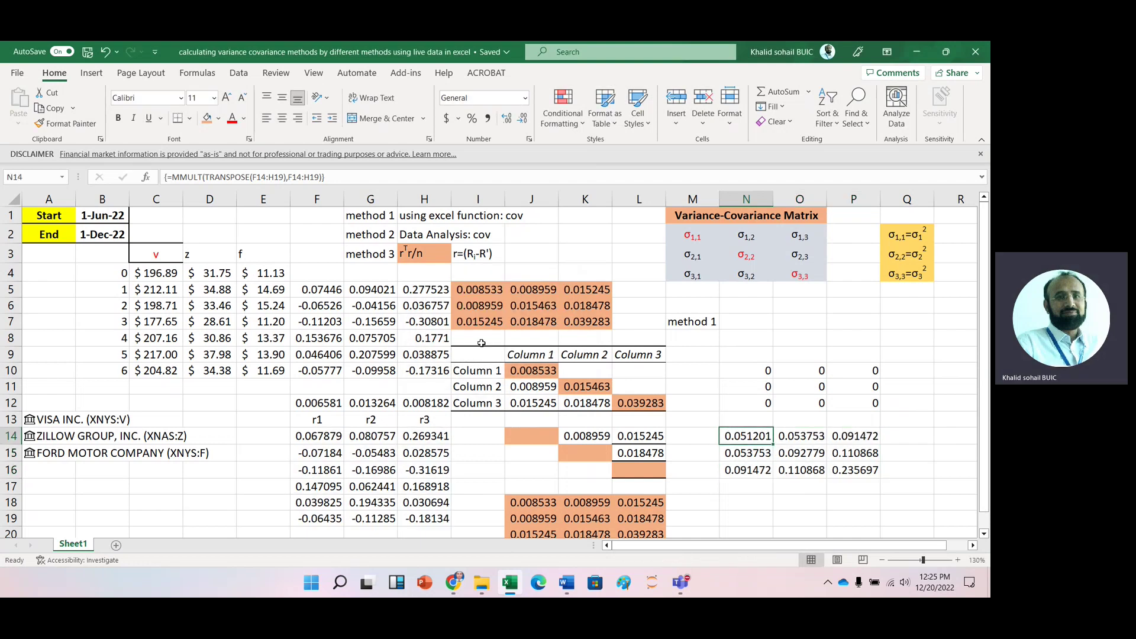
key("shift+Right")
key("shift+Right")
key("shift+Down")
key("shift+Down")
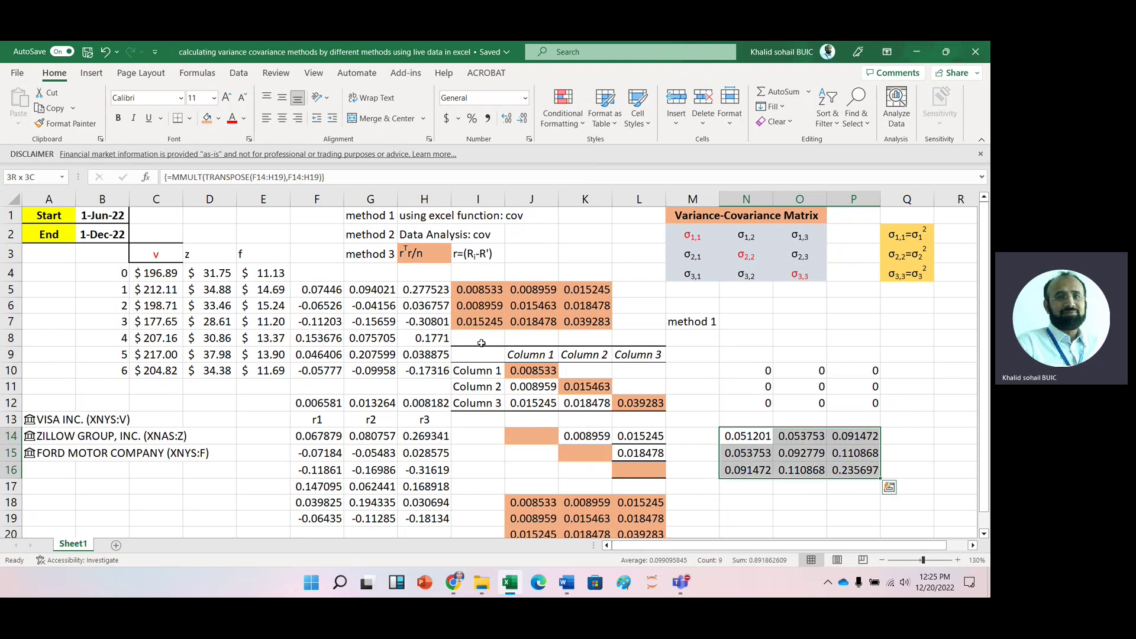
key("Delete")
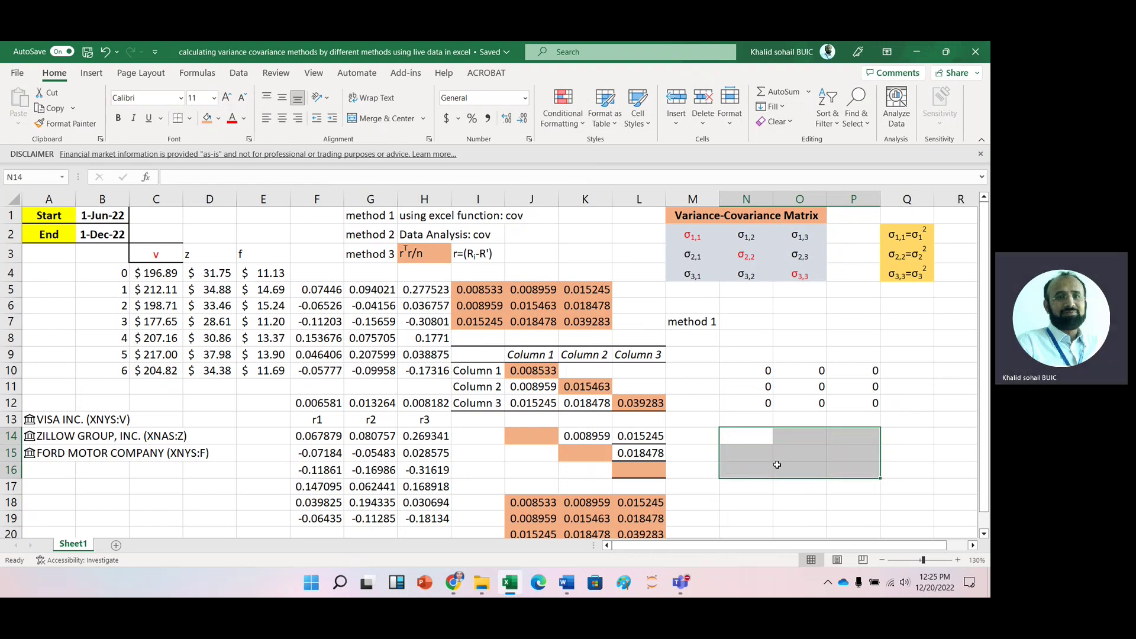
- Start a new formula across the empty range N14:P16 with TRANSPOSE nested as the first argument of MMULT
left_click(743, 501)
left_click(754, 441)
key("shift+Right")
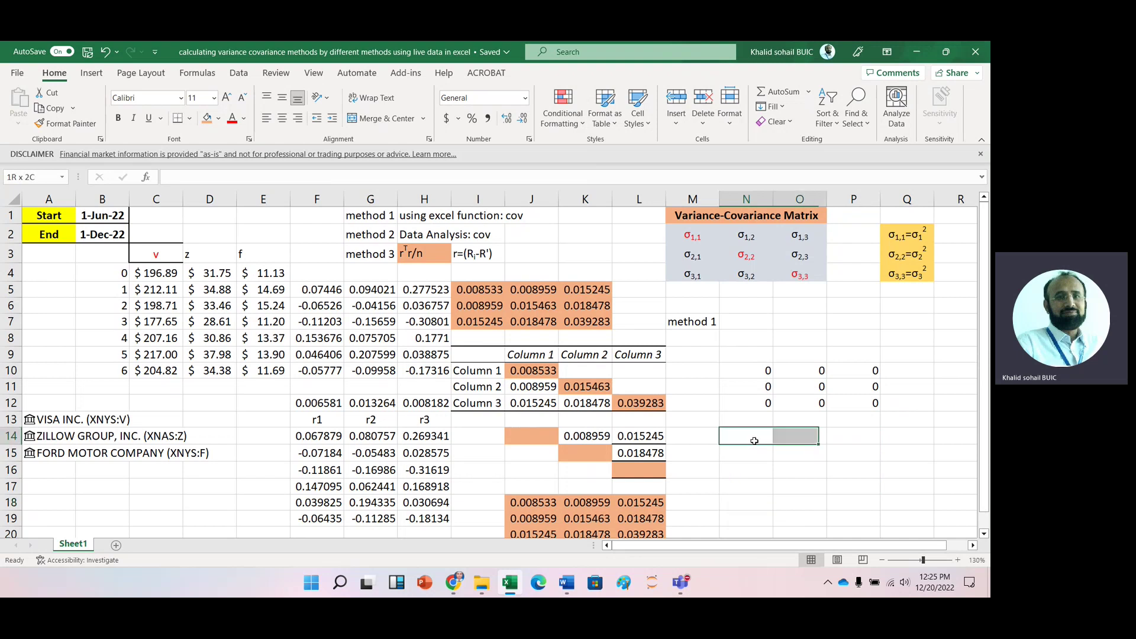
key("shift+Right")
key("shift+Down")
key("shift+Down")
type("=")
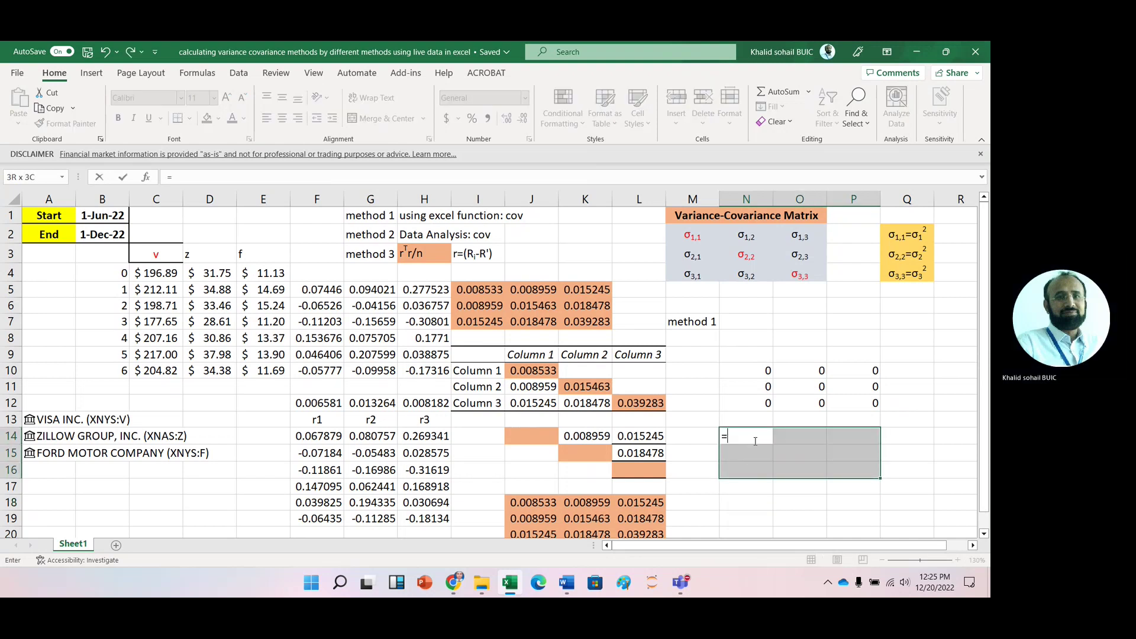
type("mm")
key("Tab")
type("trn")
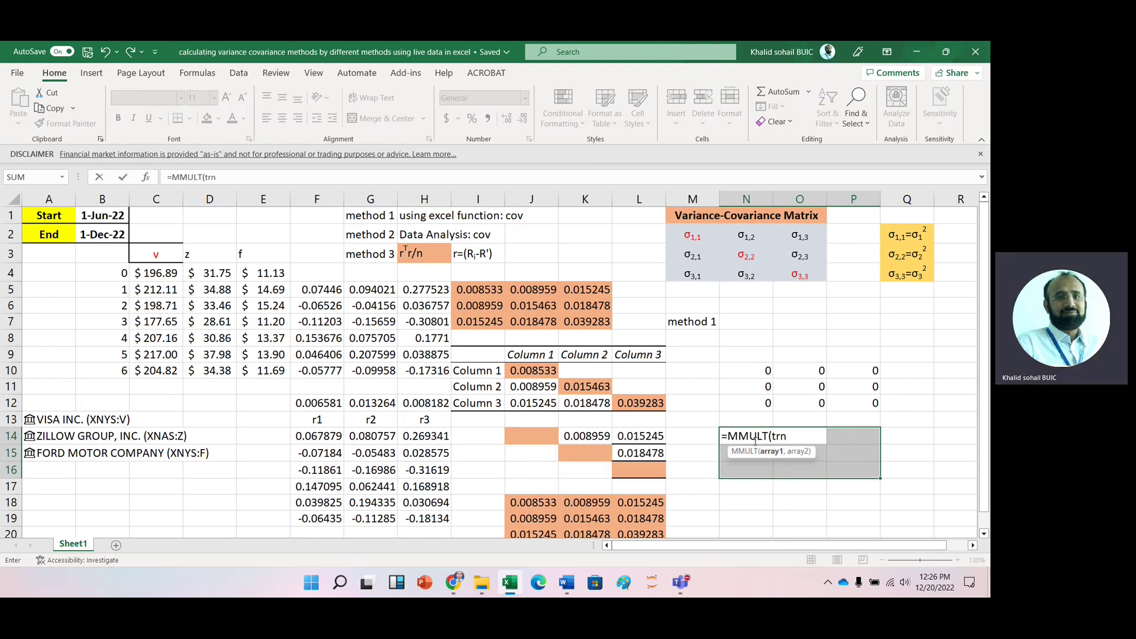
key("BackSpace")
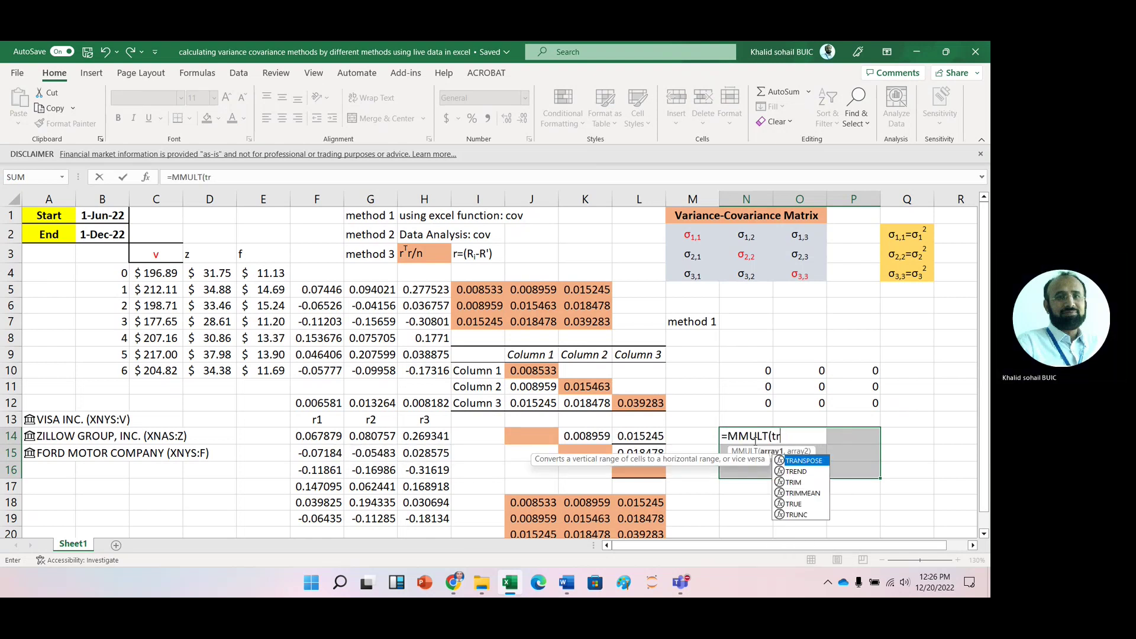
key("Tab")
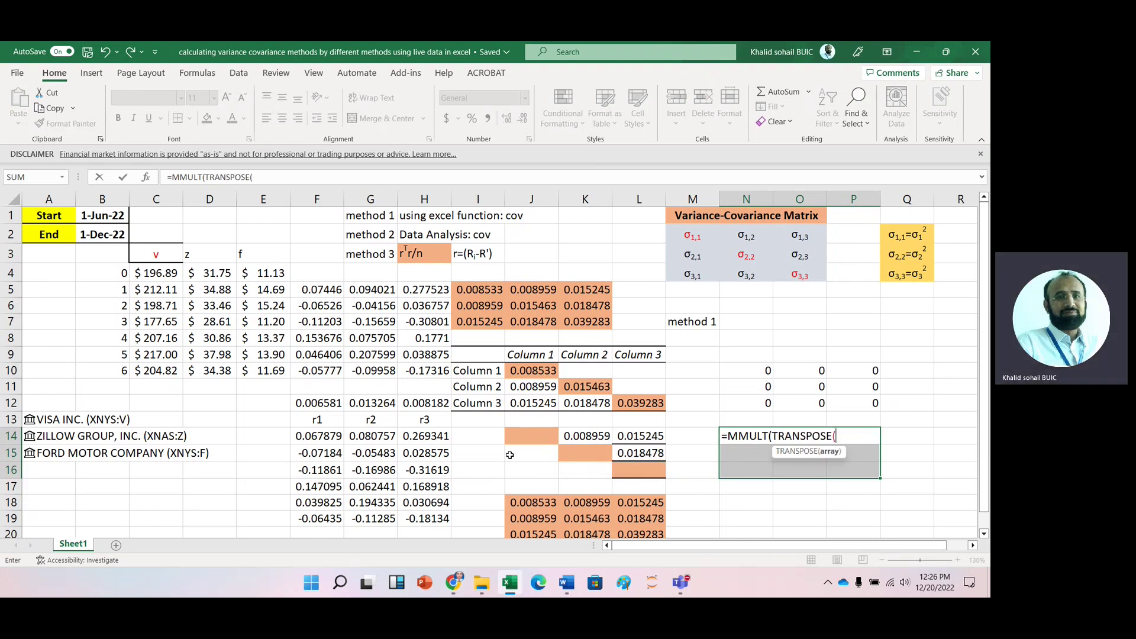
- Use the deviation block F14:H19 as the array to transpose and close the TRANSPOSE argument
left_click_drag(320, 437, 426, 437)
key("shift+Down")
key("shift+Down")
key("shift+Down")
key("shift+Down")
key("shift+Down")
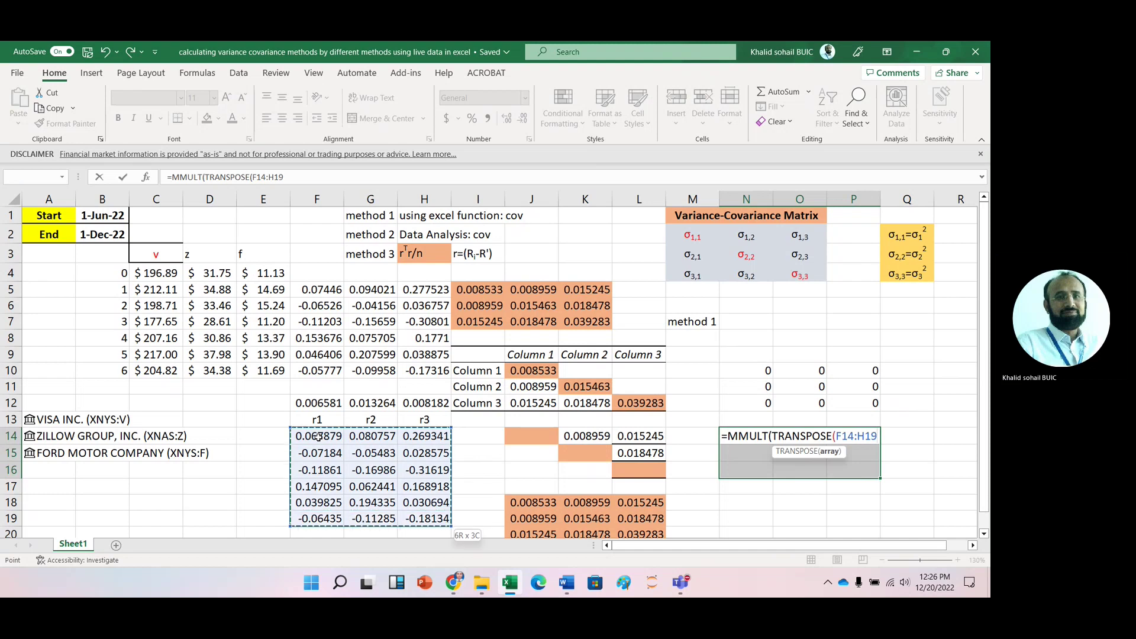
type("),")
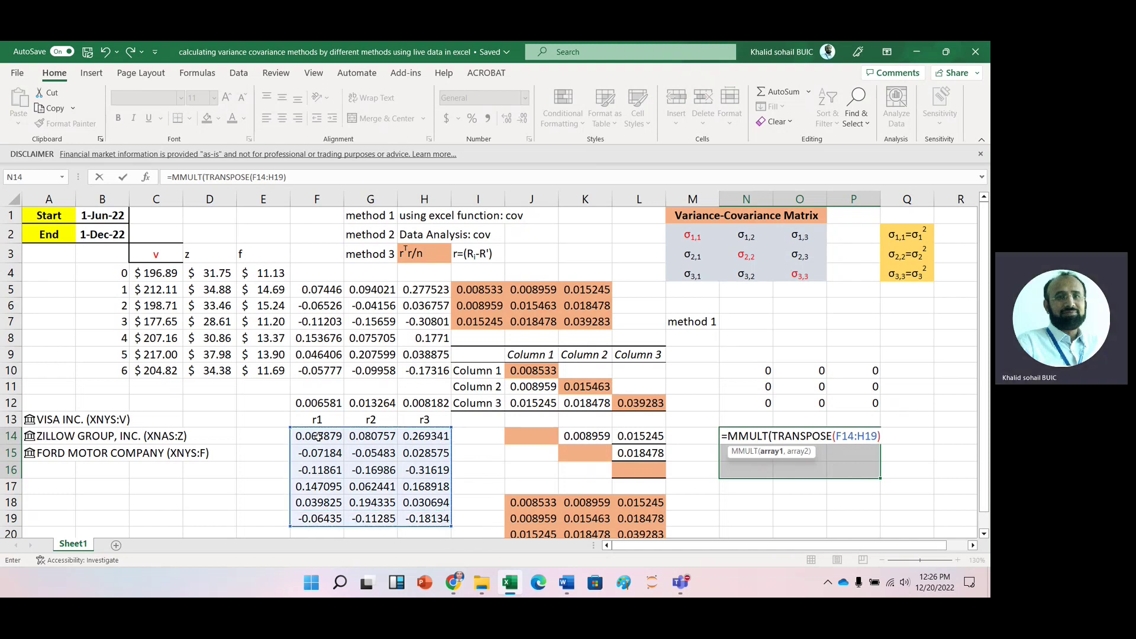
- Add F14:H19 as the second MMULT array, divide the product by 6, and enter it as an array formula
left_click(308, 438)
key("shift+Right")
key("shift+Right")
key("shift+Down")
key("shift+Down")
key("shift+Down")
key("shift+Down")
key("shift+Down")
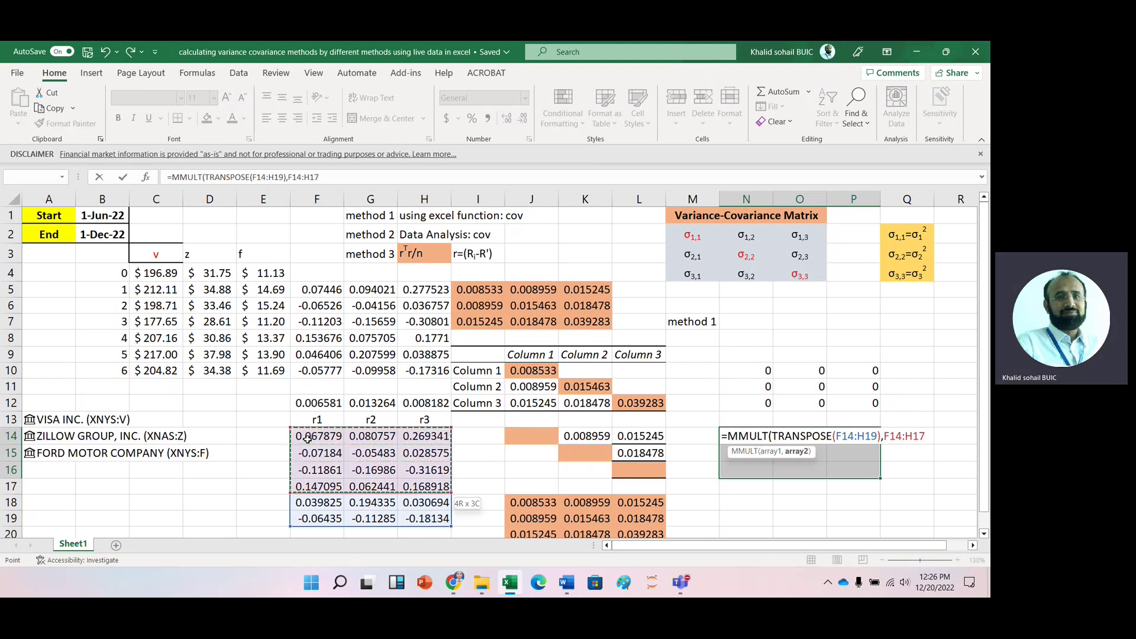
type(")")
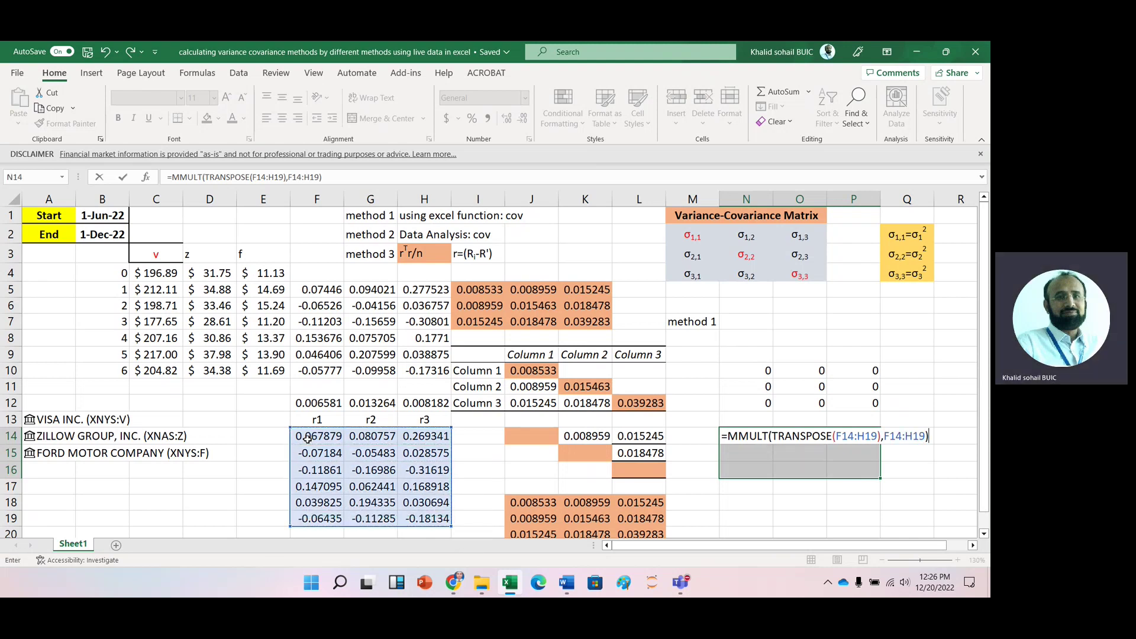
type("/6")
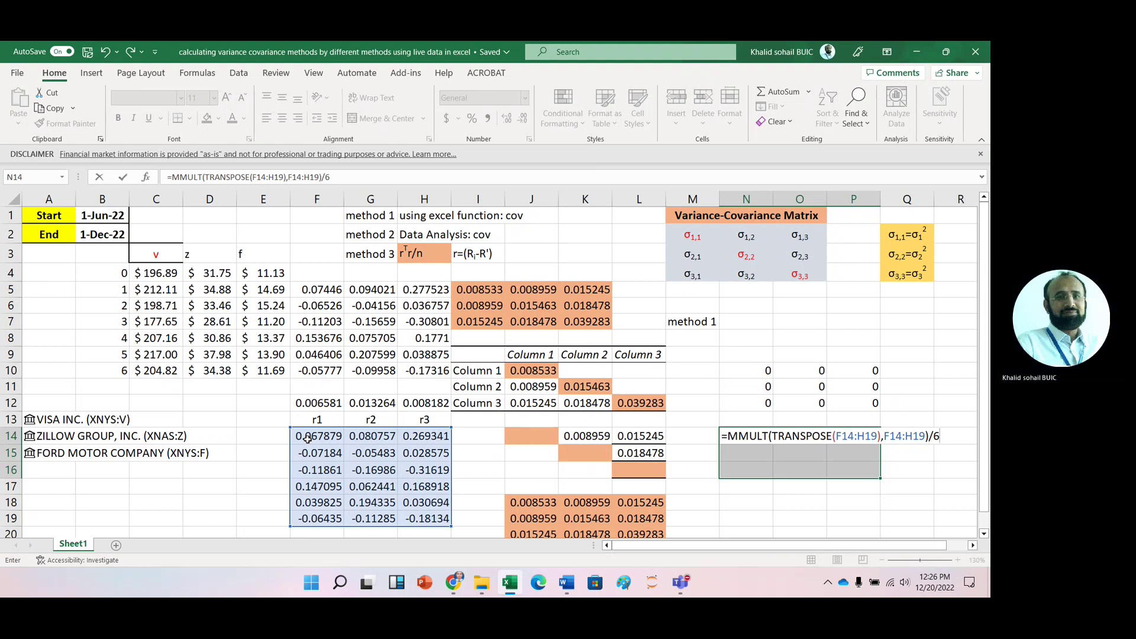
key("ctrl+shift+Return")
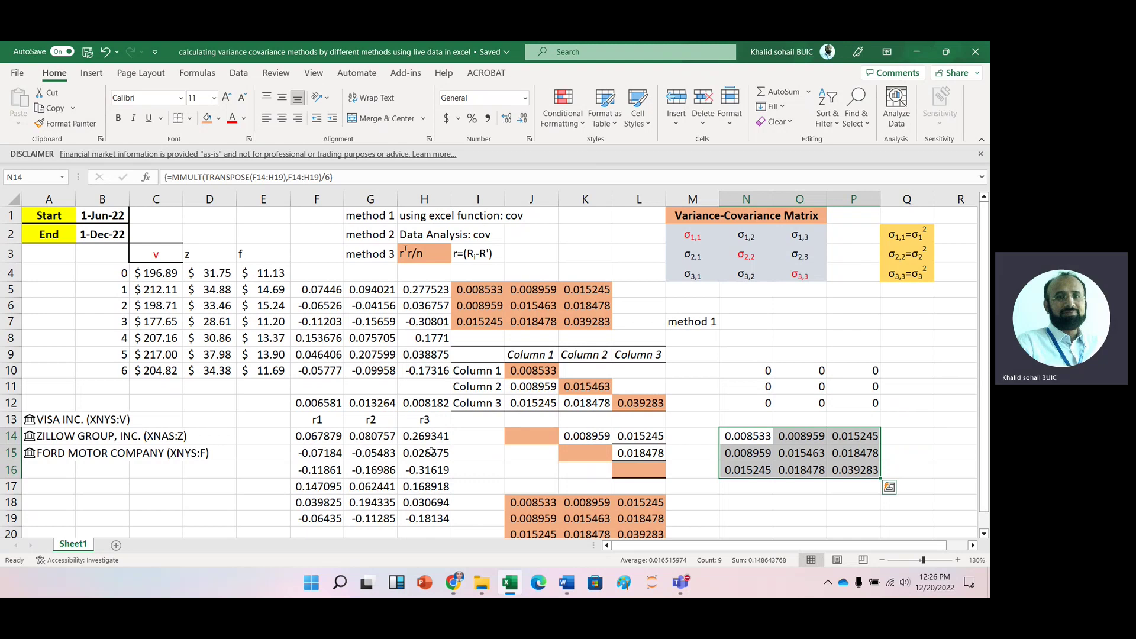
- Enter the check formula =I5-N14 in N18 and fill it over N18:P20 to compare the method 1 and method 3 matrices
left_click(757, 501)
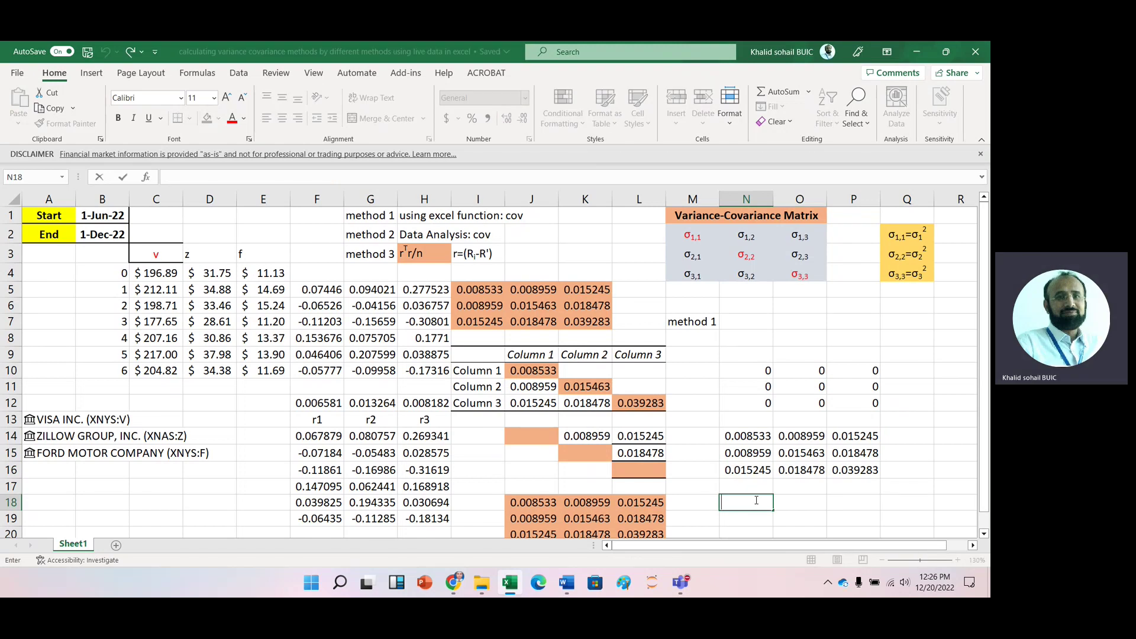
type("=")
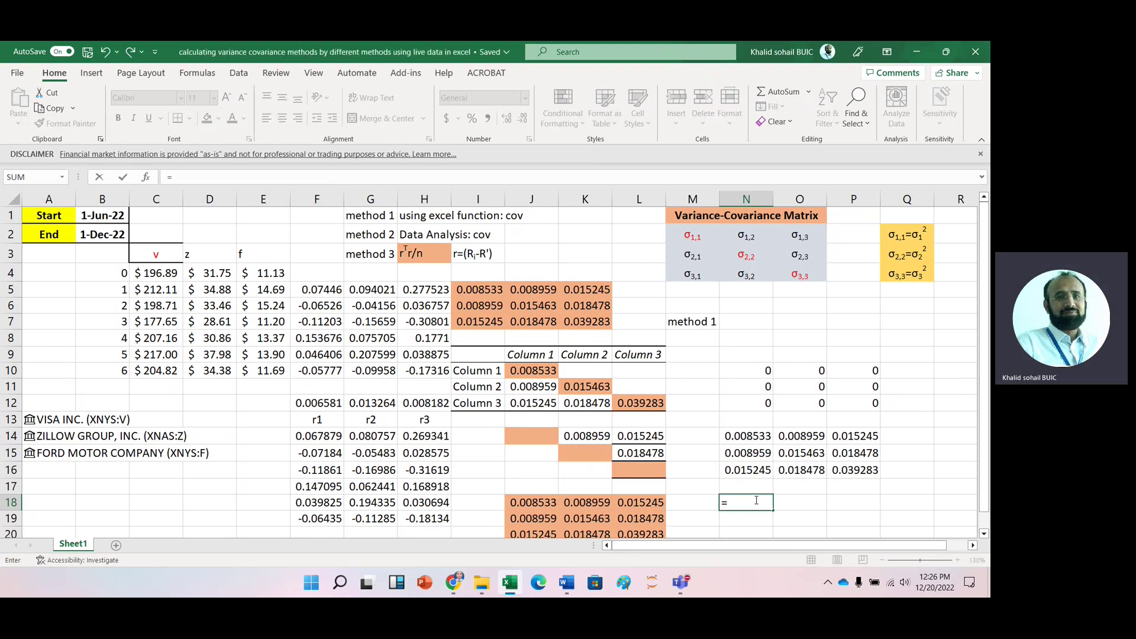
left_click(474, 289)
type("-")
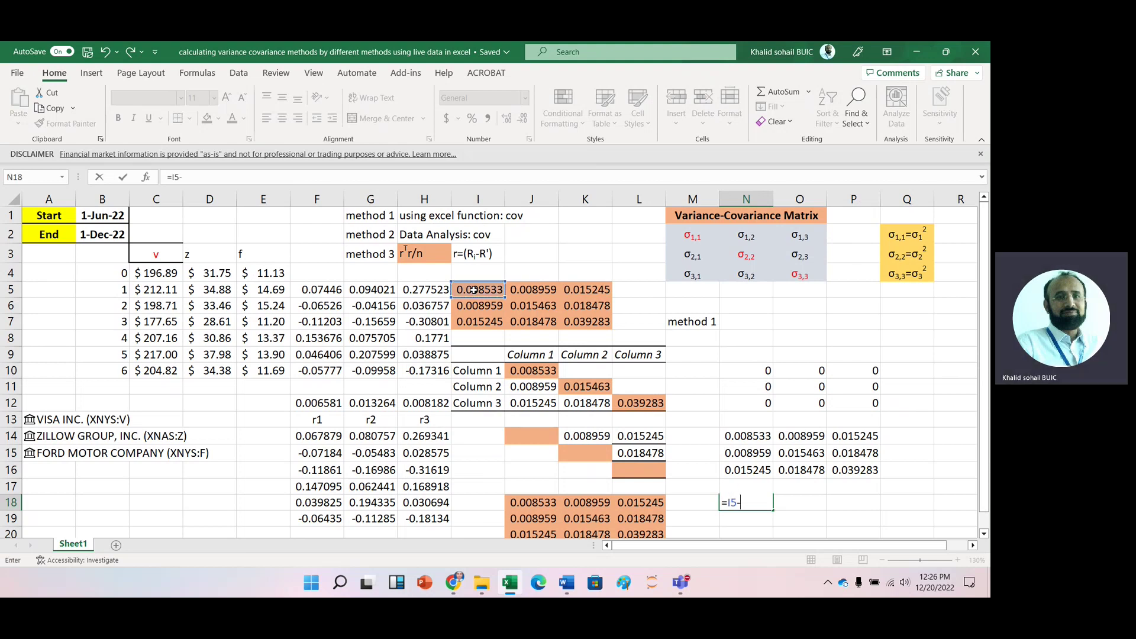
left_click(738, 436)
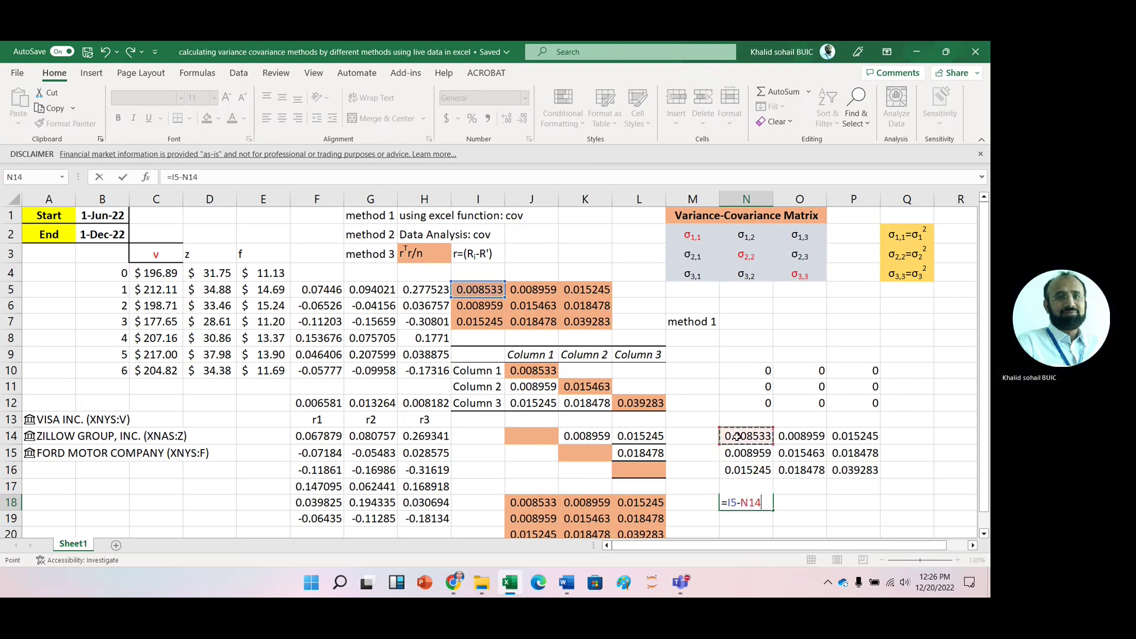
key("Return")
left_click(755, 500)
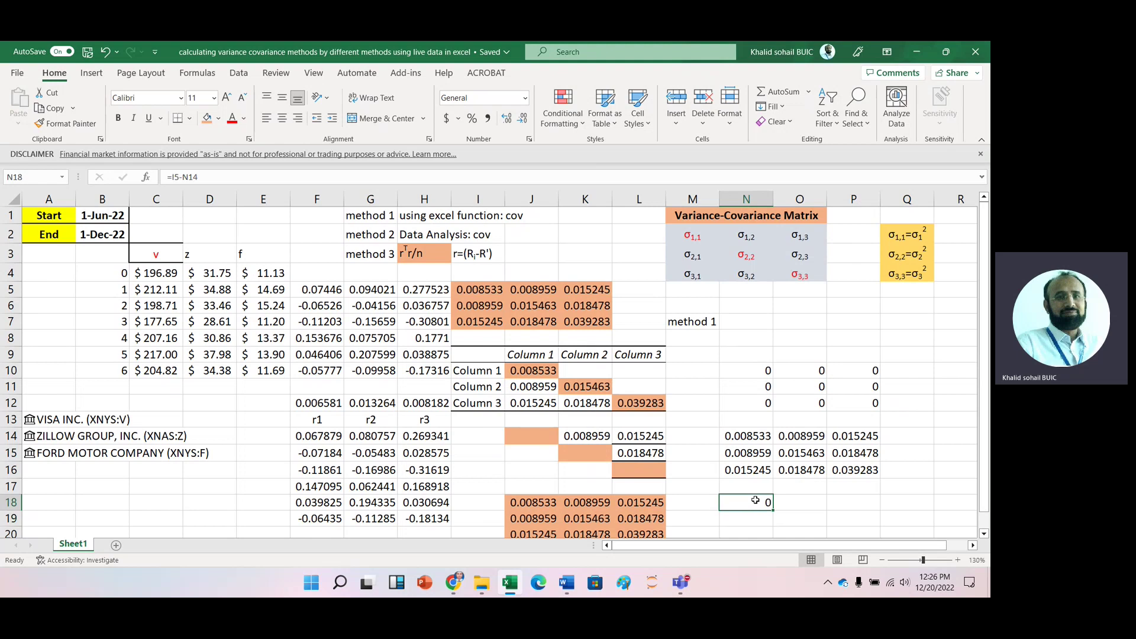
left_click_drag(773, 511, 881, 521)
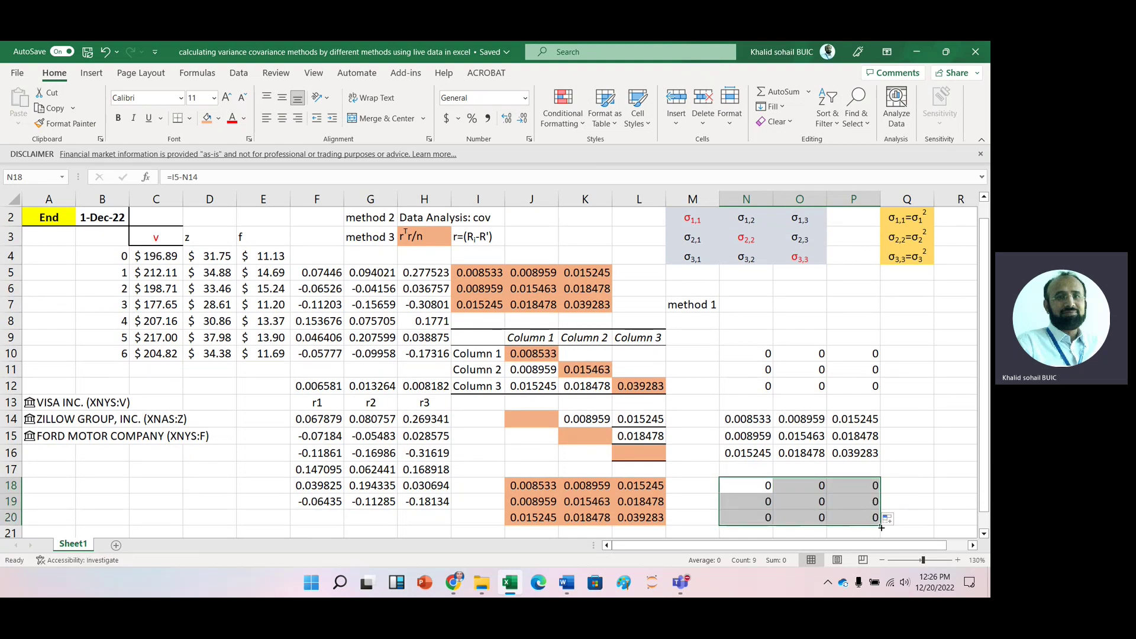
left_click(180, 501)
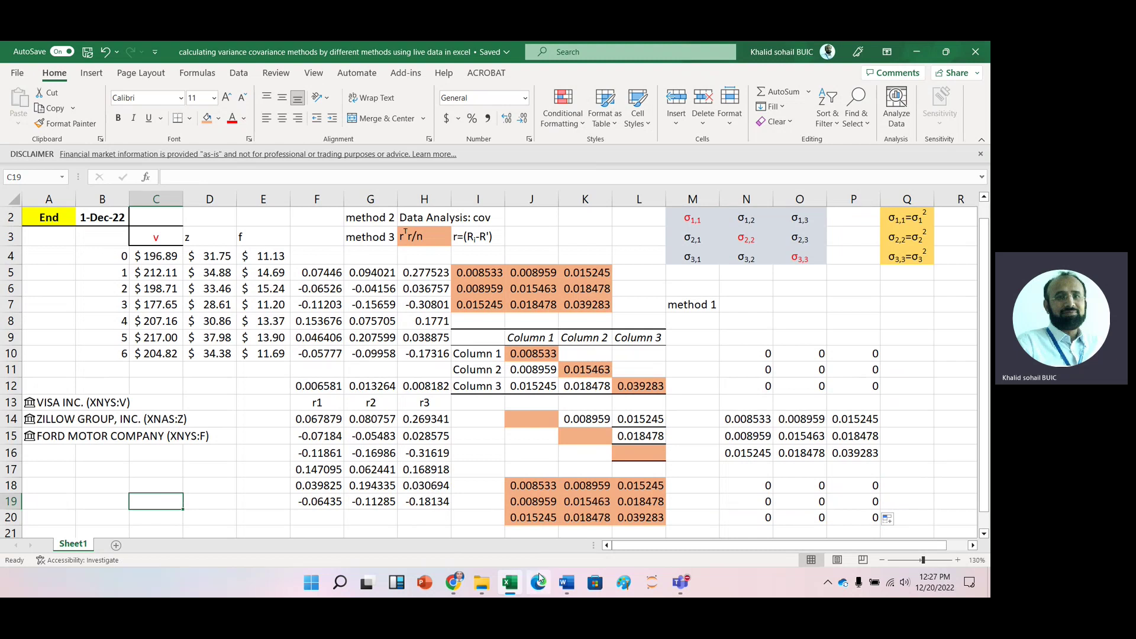
- Switch to the Microsoft Teams meeting window and leave the meeting
mouse_move(686, 586)
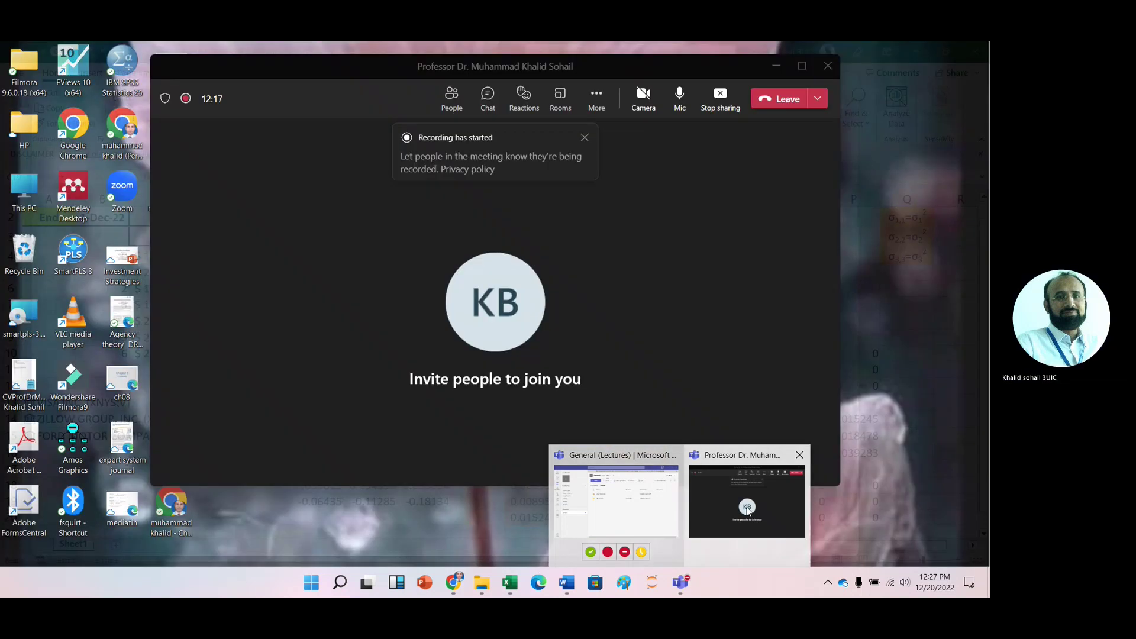
left_click(749, 510)
left_click(784, 105)
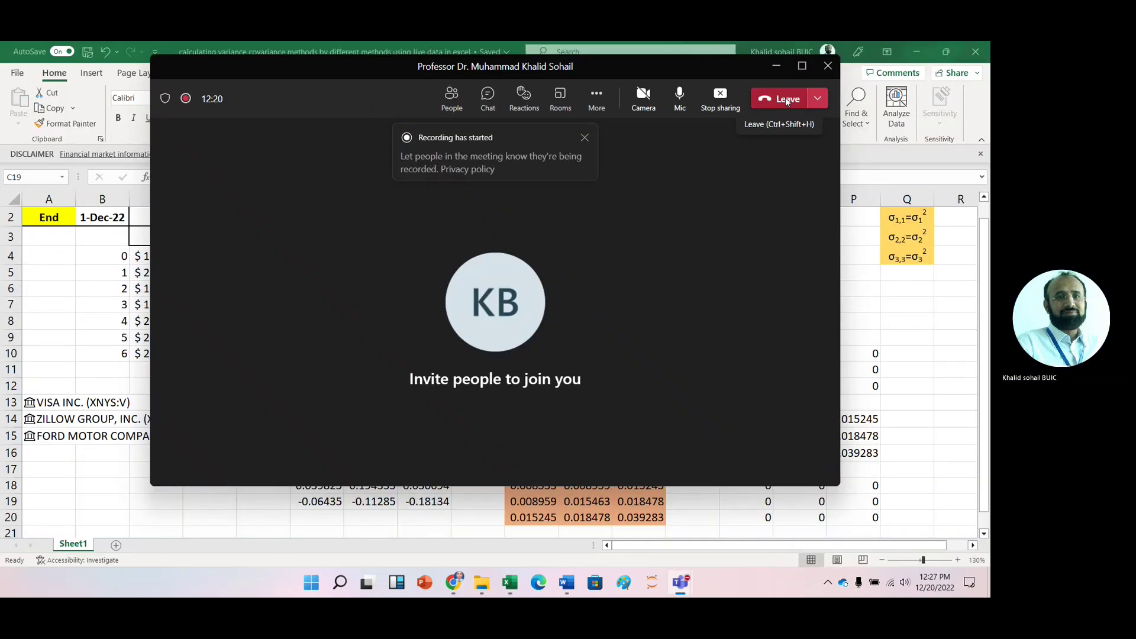